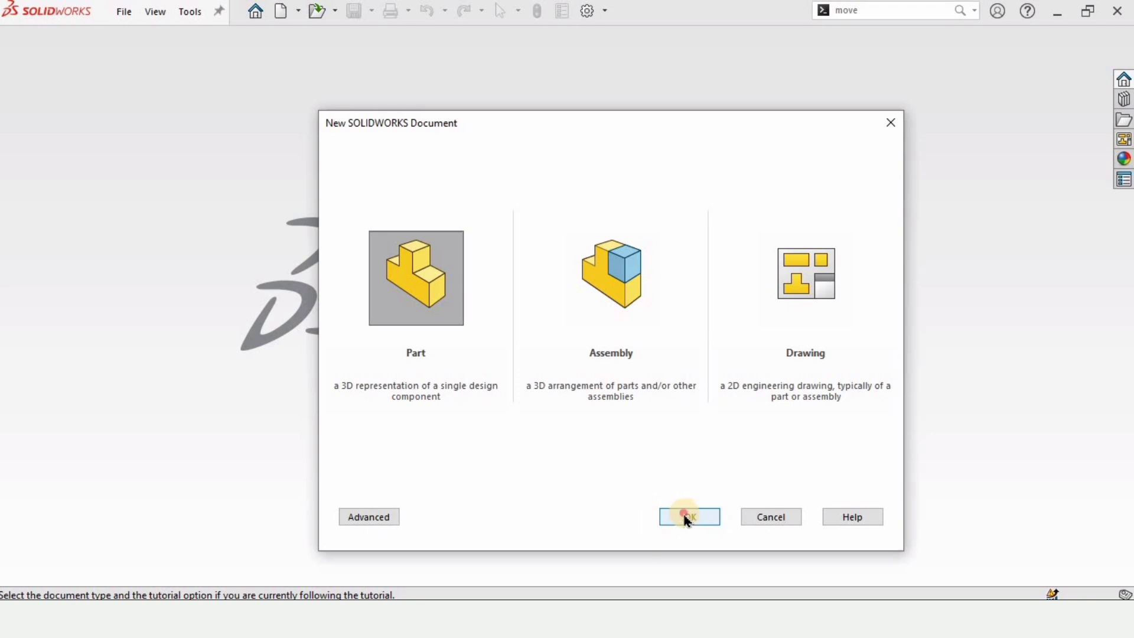
Create a new part with a plain white background and MMGS (millimeter, gram, second) units
left_click(686, 517)
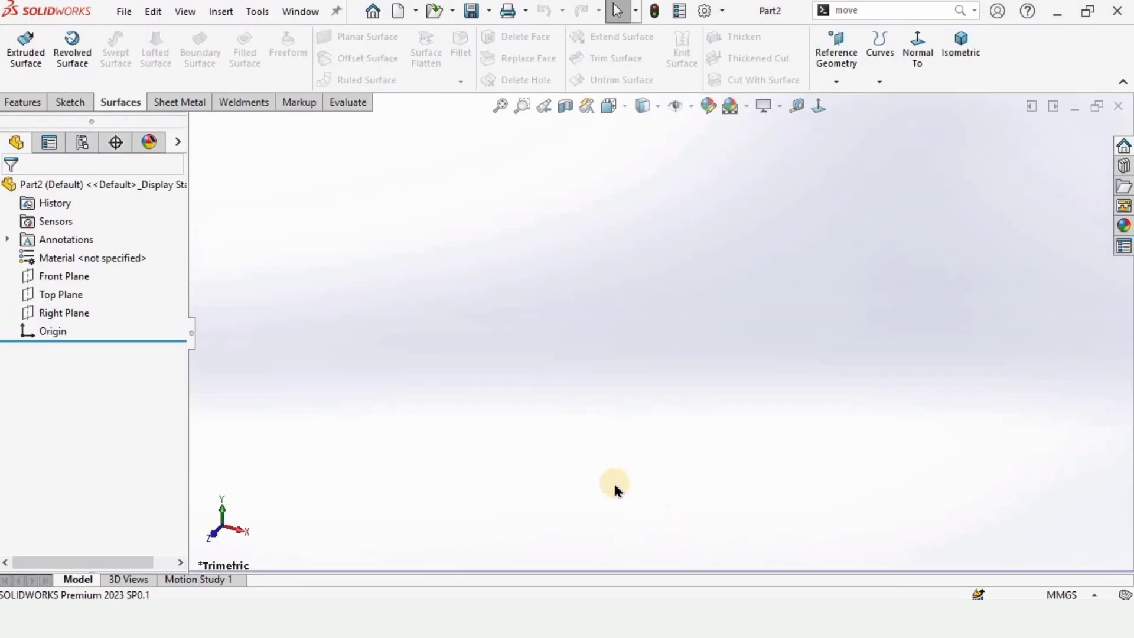
left_click(747, 110)
left_click(763, 147)
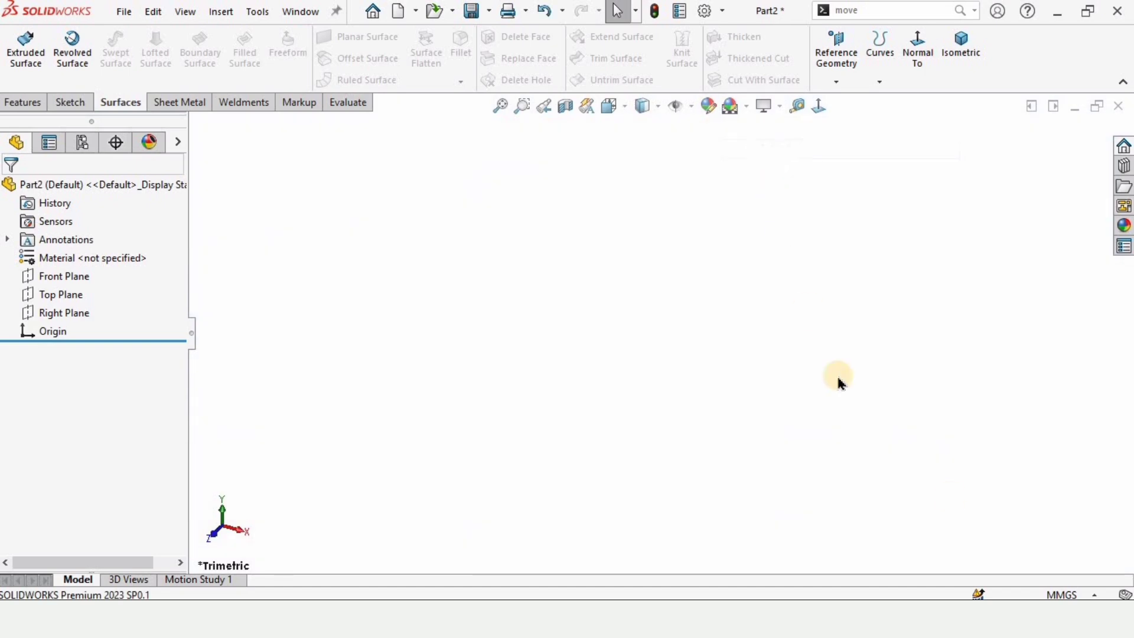
left_click(1070, 595)
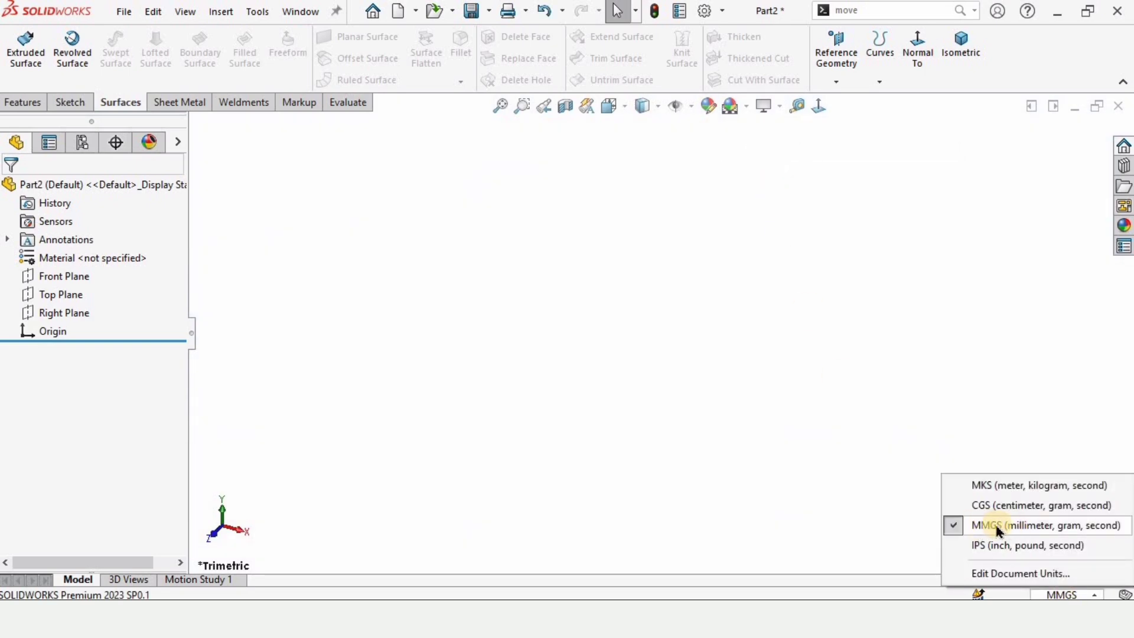
left_click(996, 526)
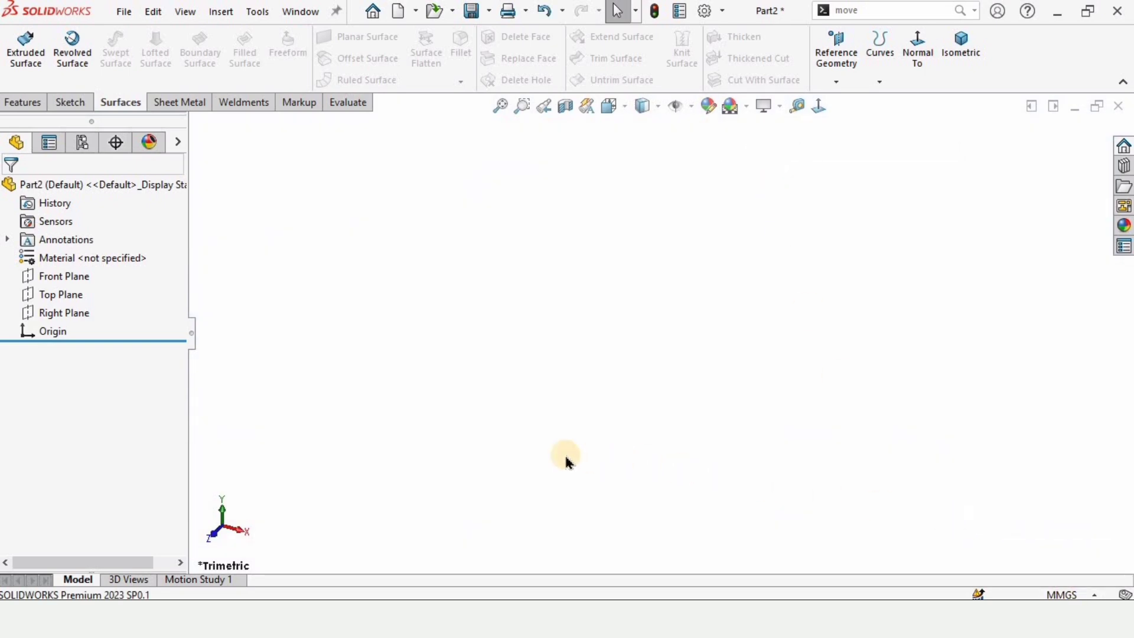
Start a sketch on the Front Plane and draw a vertical centerline upward from the origin
left_click(39, 277)
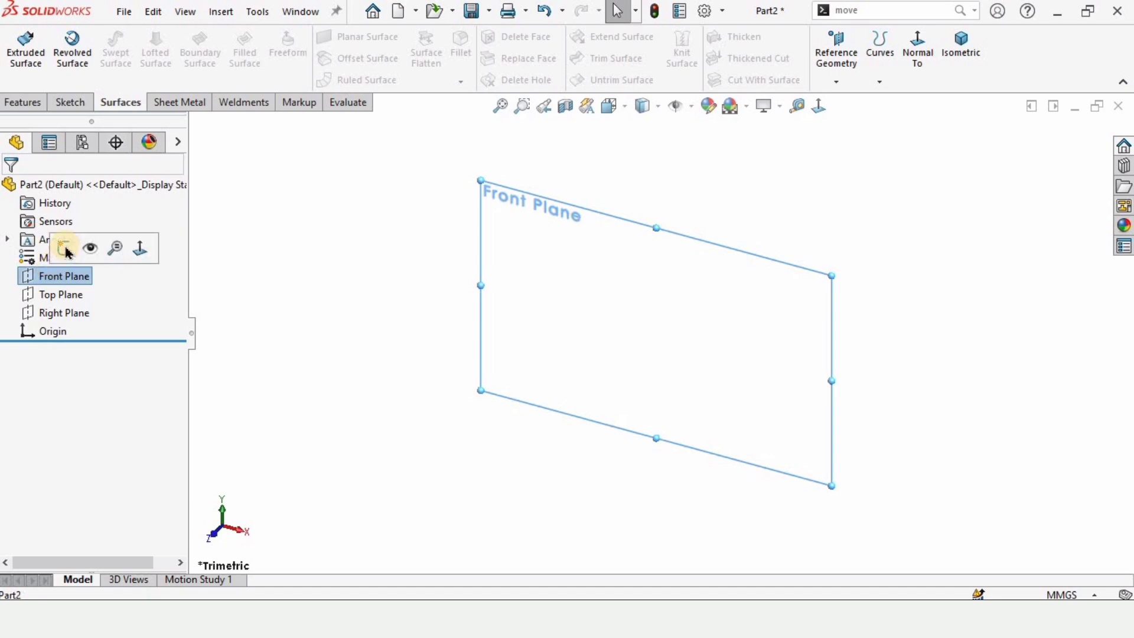
left_click(67, 249)
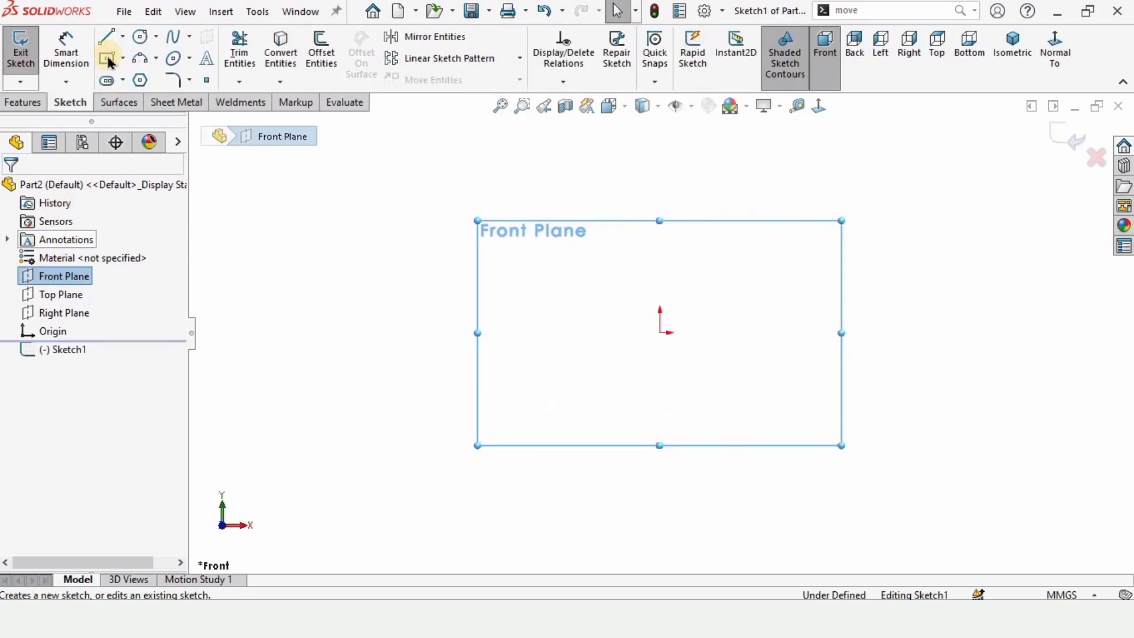
left_click(121, 42)
left_click(137, 76)
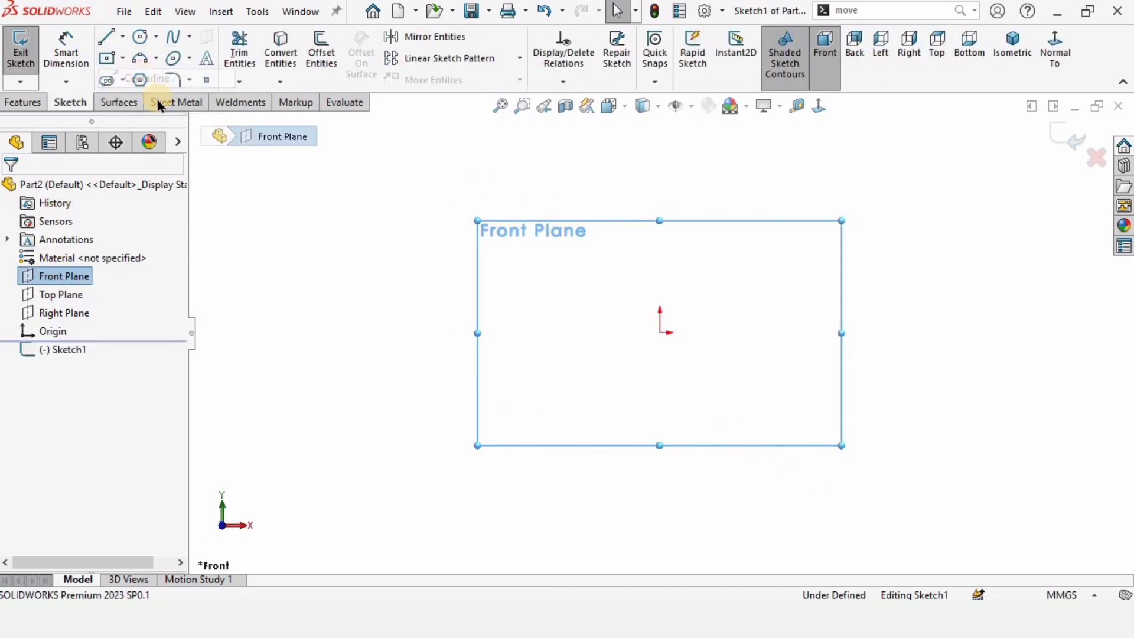
left_click(659, 332)
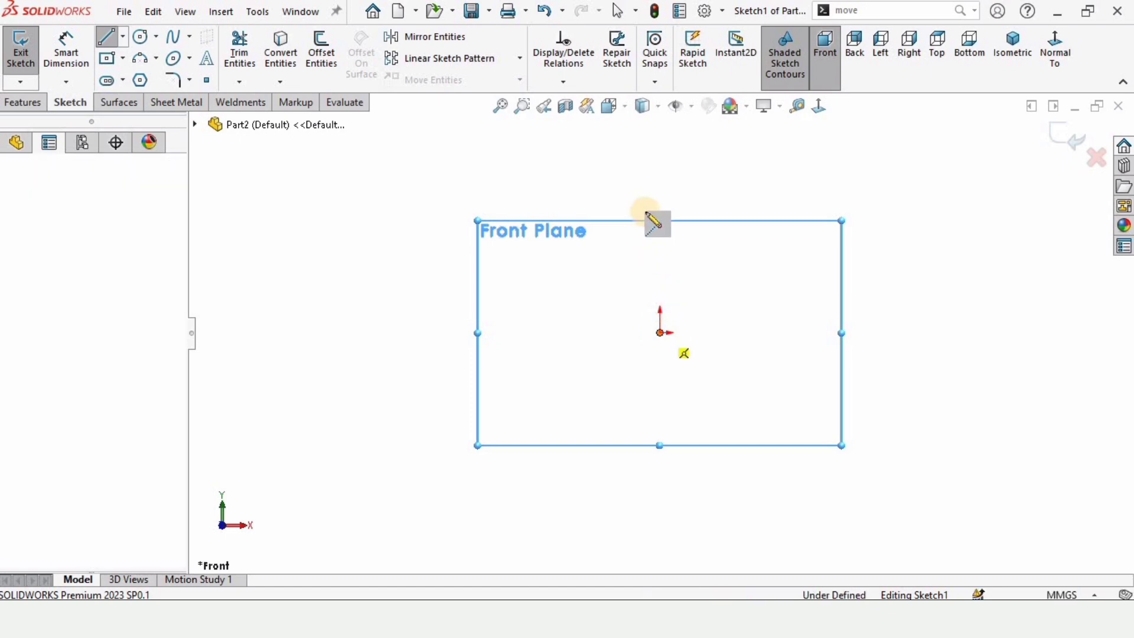
left_click(660, 206)
key("Escape")
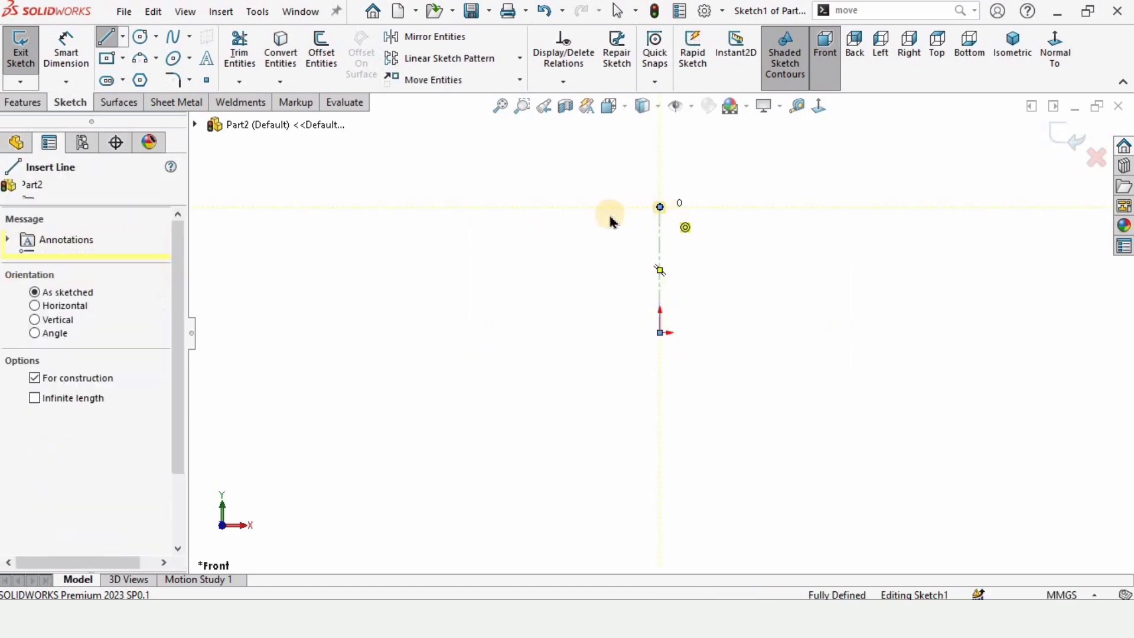
key("Escape")
Draw a horizontal centerline about 68 mm long from the origin in the positive X direction
left_click(122, 36)
left_click(138, 78)
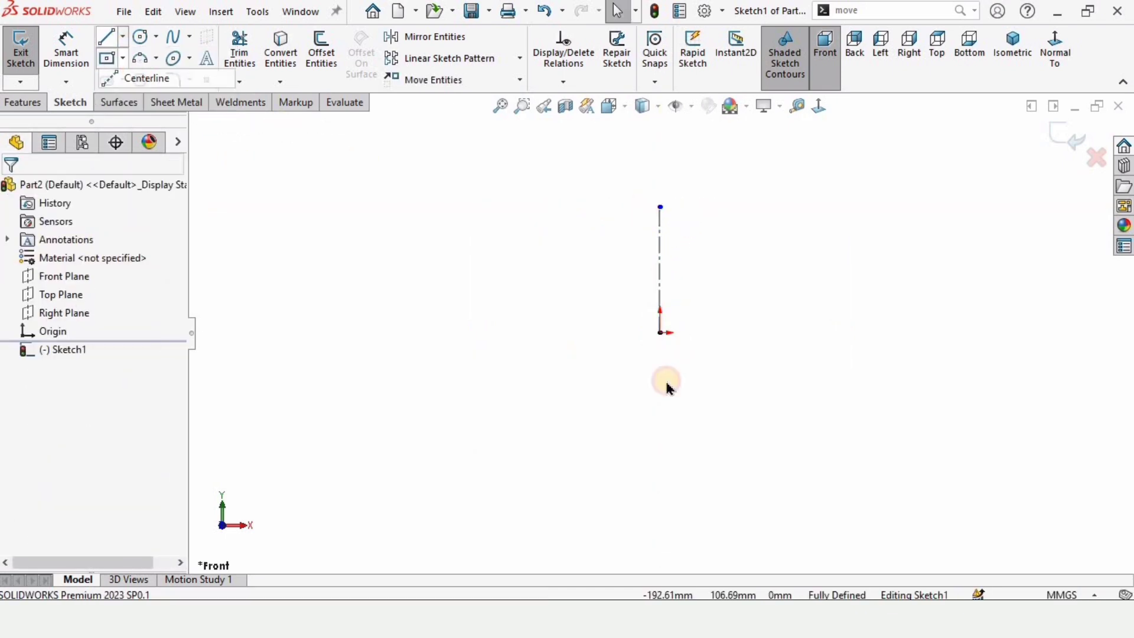
left_click(660, 333)
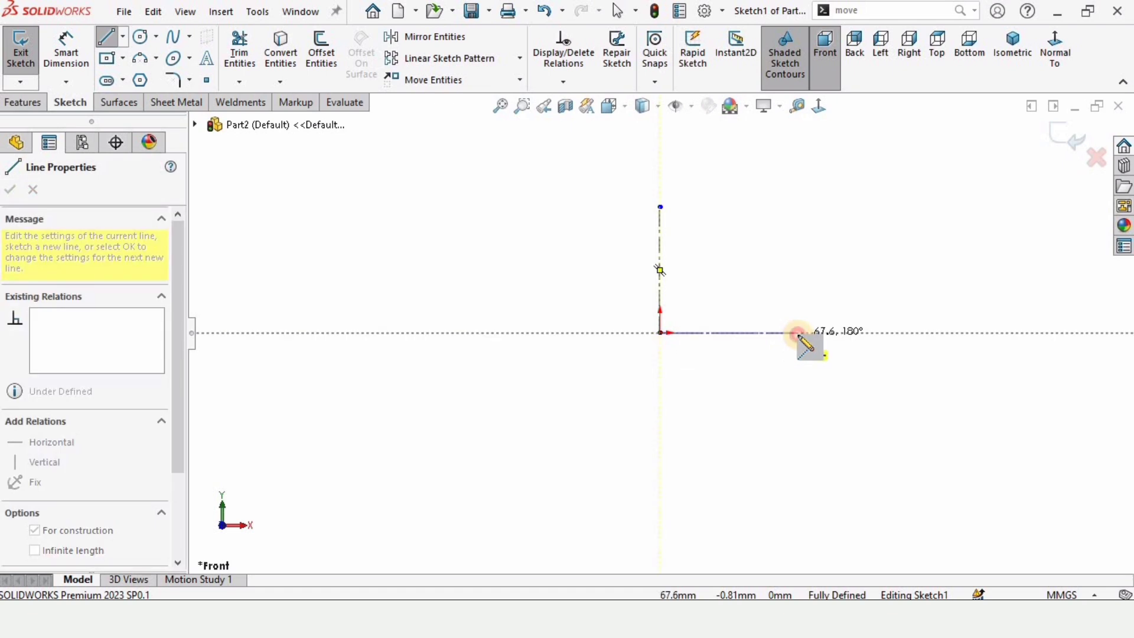
left_click(798, 332)
key("Escape")
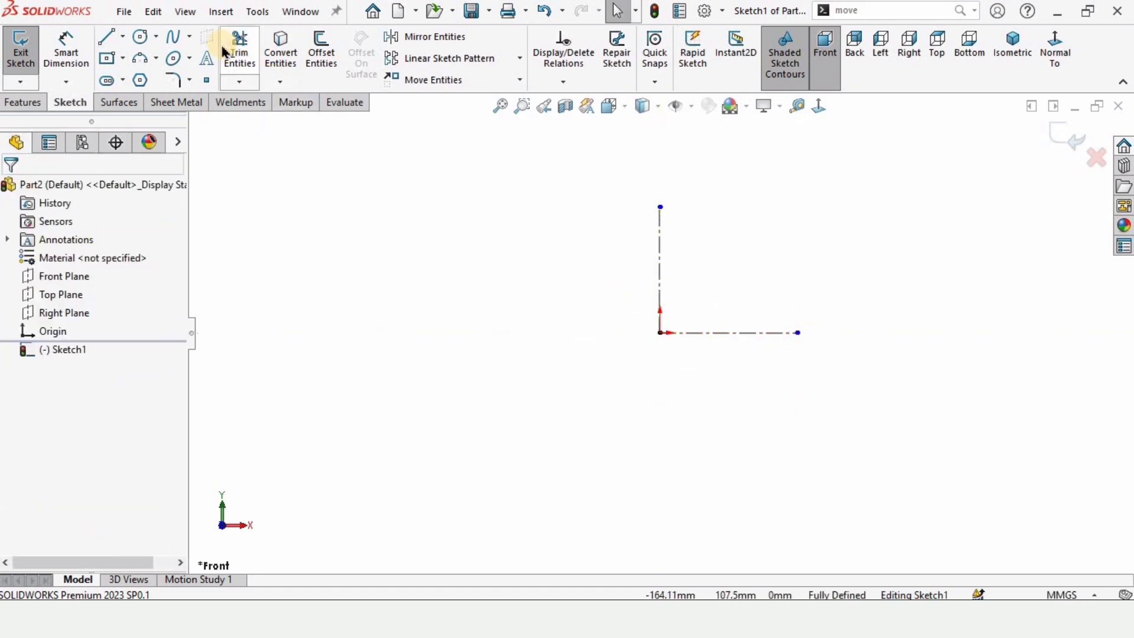
Draw a Bezier style spline from the vertical centerline's upper end to the horizontal centerline's outer end, with one control vertex about 47 mm across from the start
left_click(190, 37)
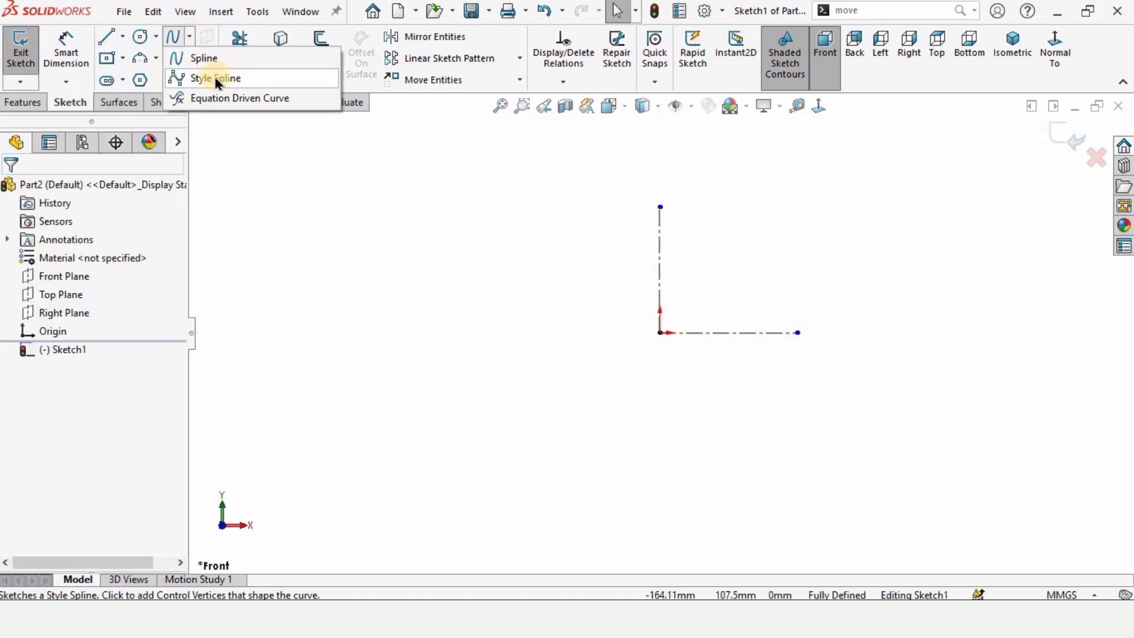
left_click(206, 79)
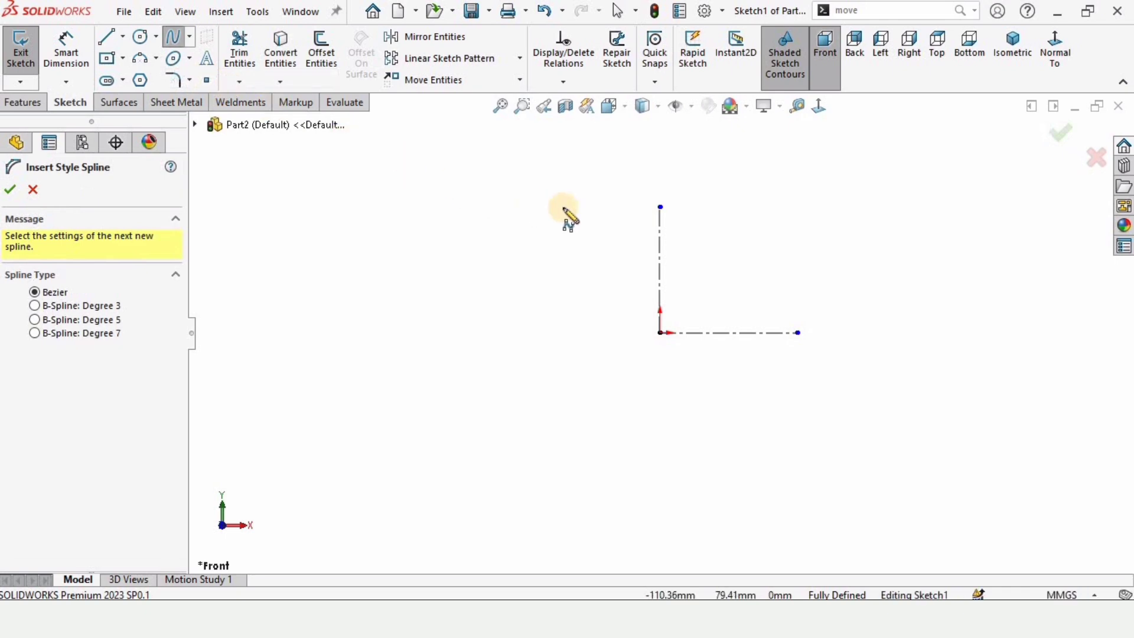
left_click(660, 207)
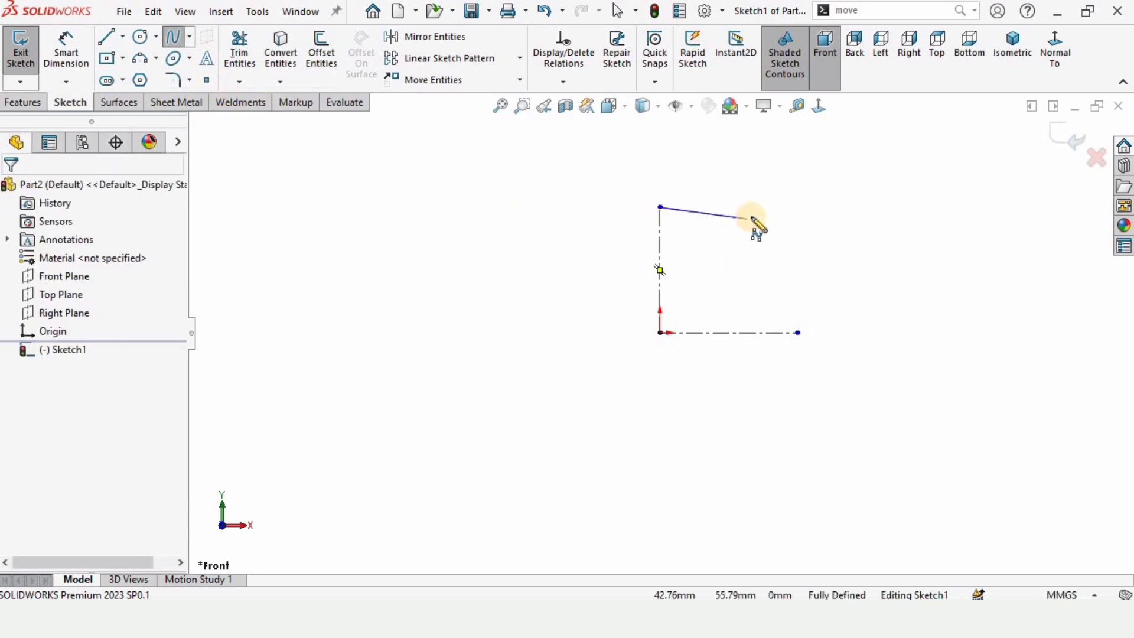
left_click(757, 207)
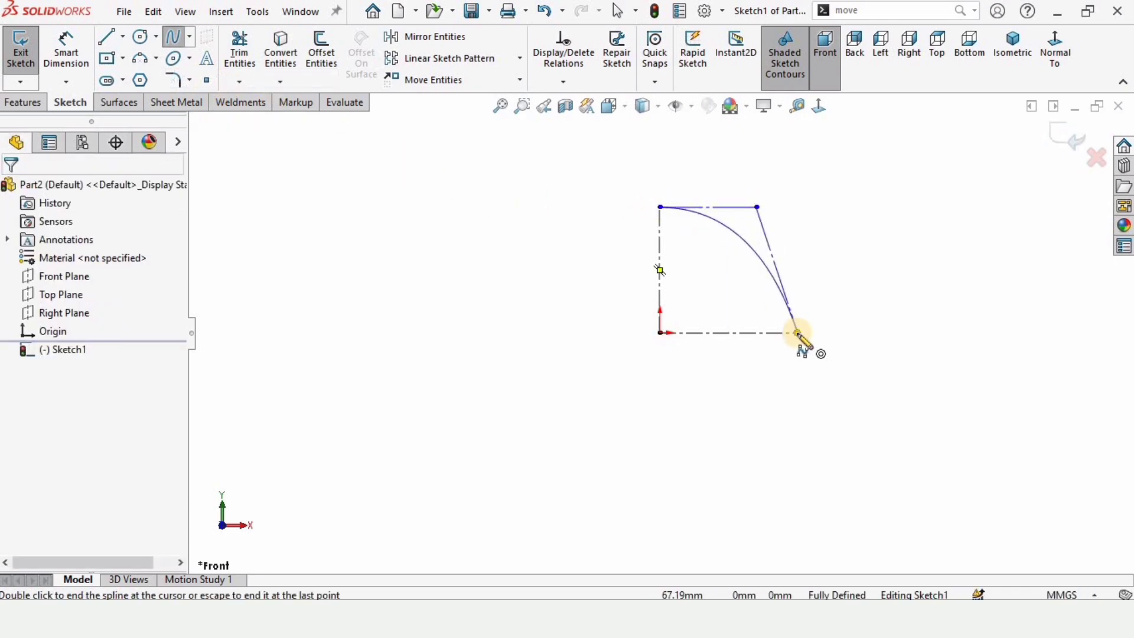
double_click(798, 333)
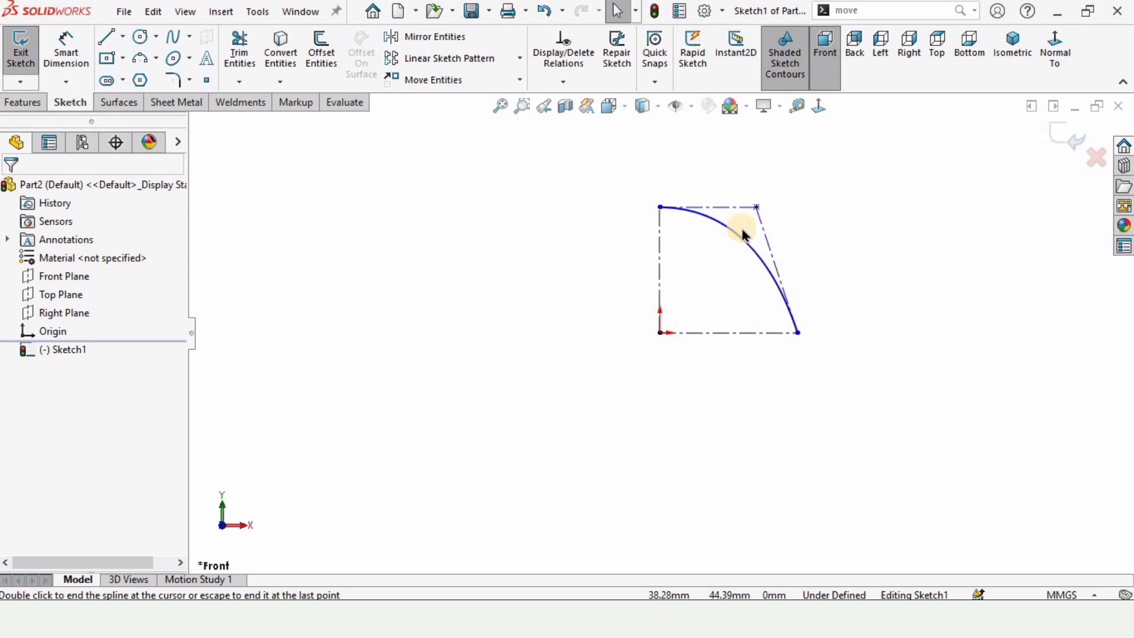
Make the spline's upper control line horizontal and its outer control line vertical
scroll(761, 219, "down", 2)
left_click(749, 209)
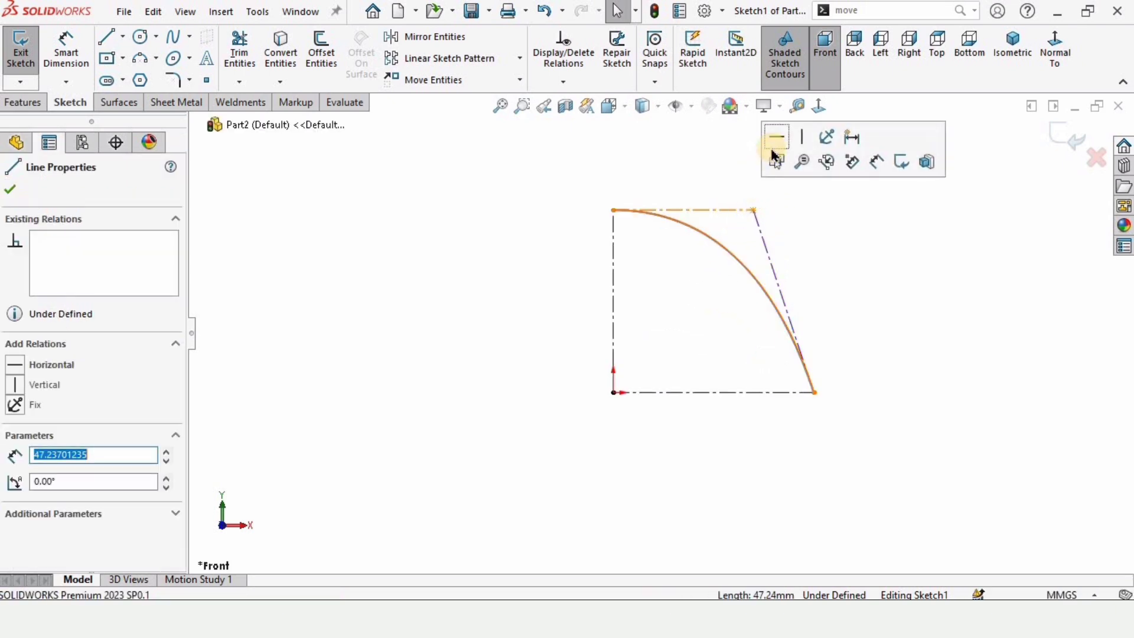
left_click(762, 239)
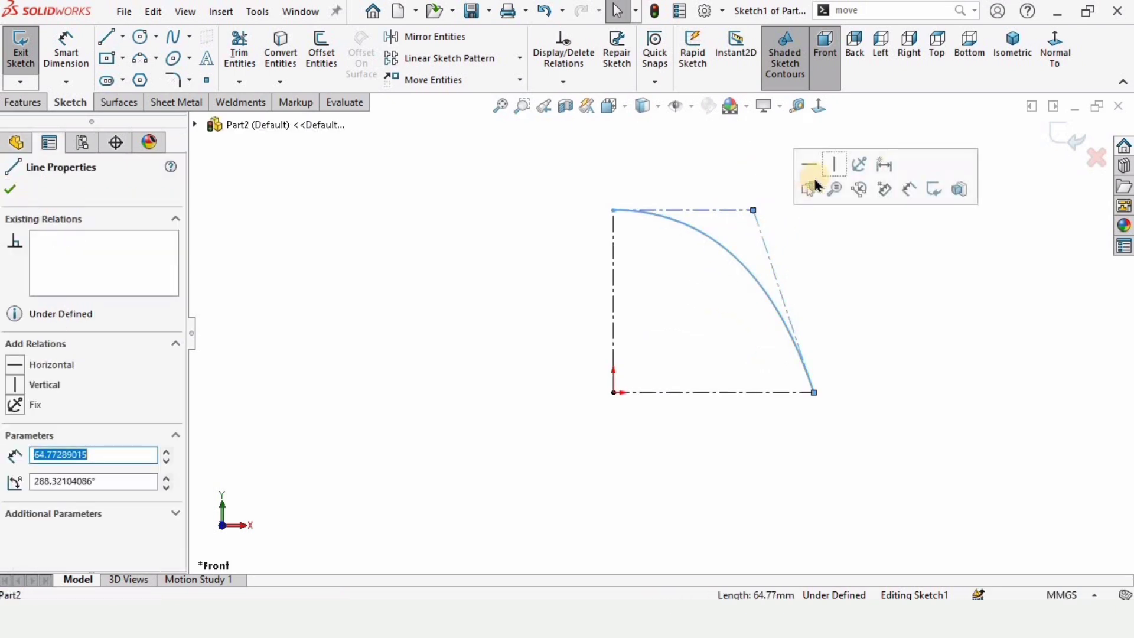
left_click(837, 167)
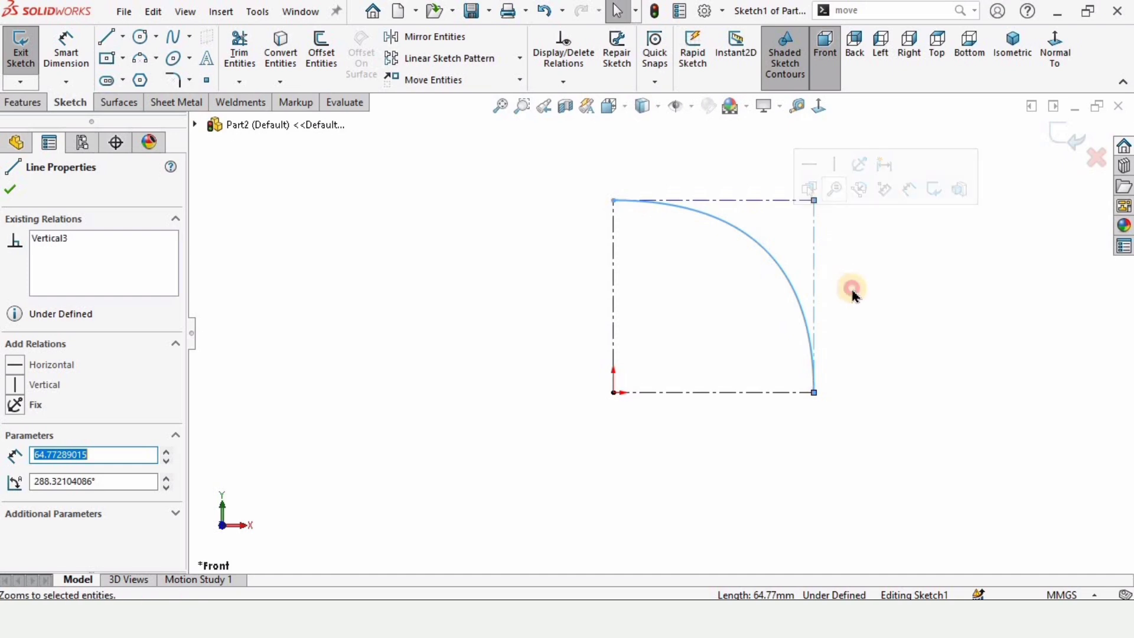
left_click(815, 260)
scroll(770, 280, "up", 2)
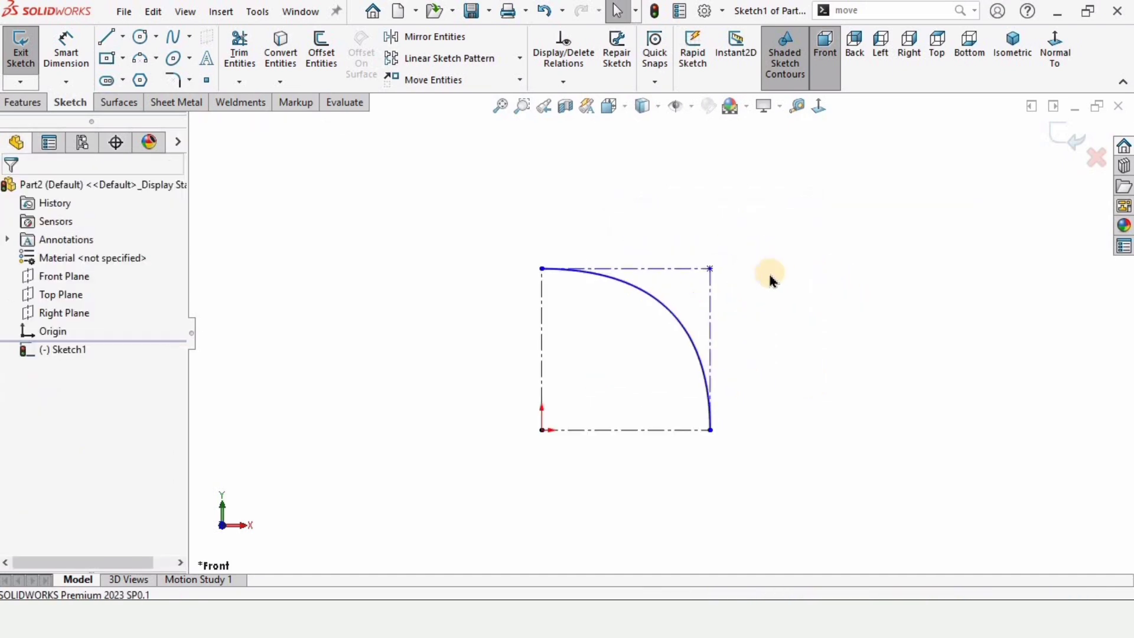
Dimension the spline's horizontal control line to 2 mm
left_click(66, 55)
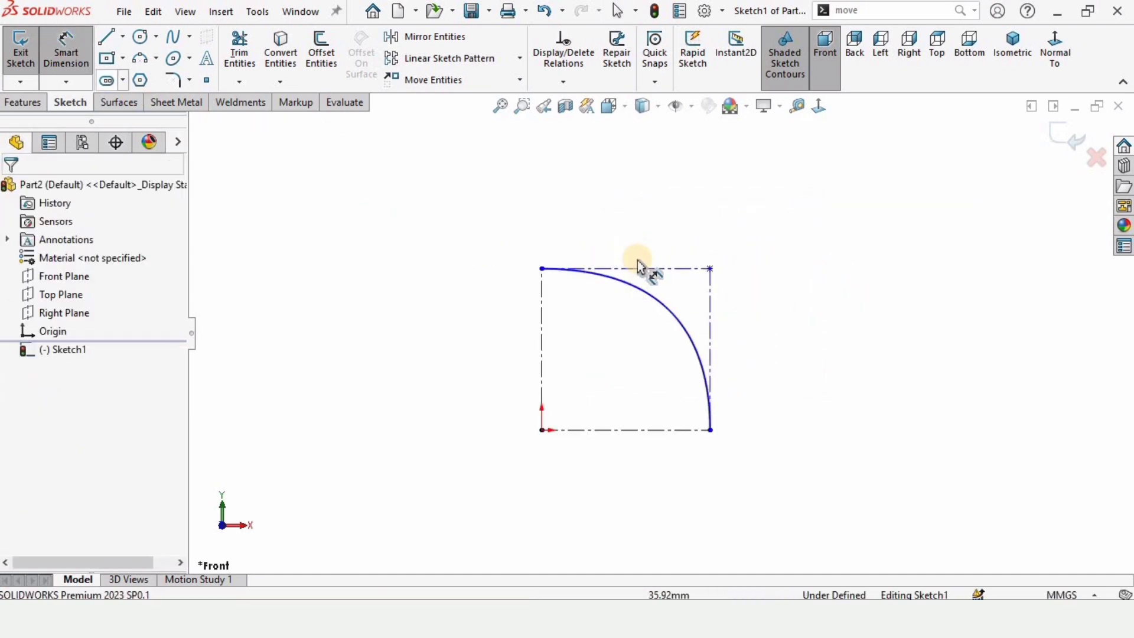
left_click(667, 270)
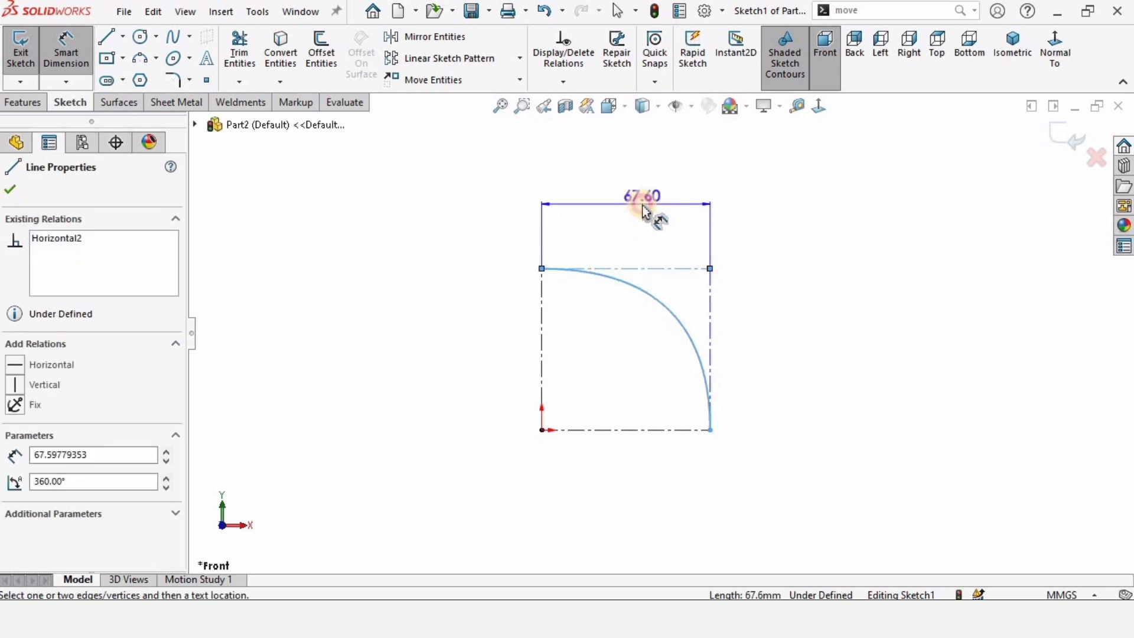
left_click(642, 203)
type("2")
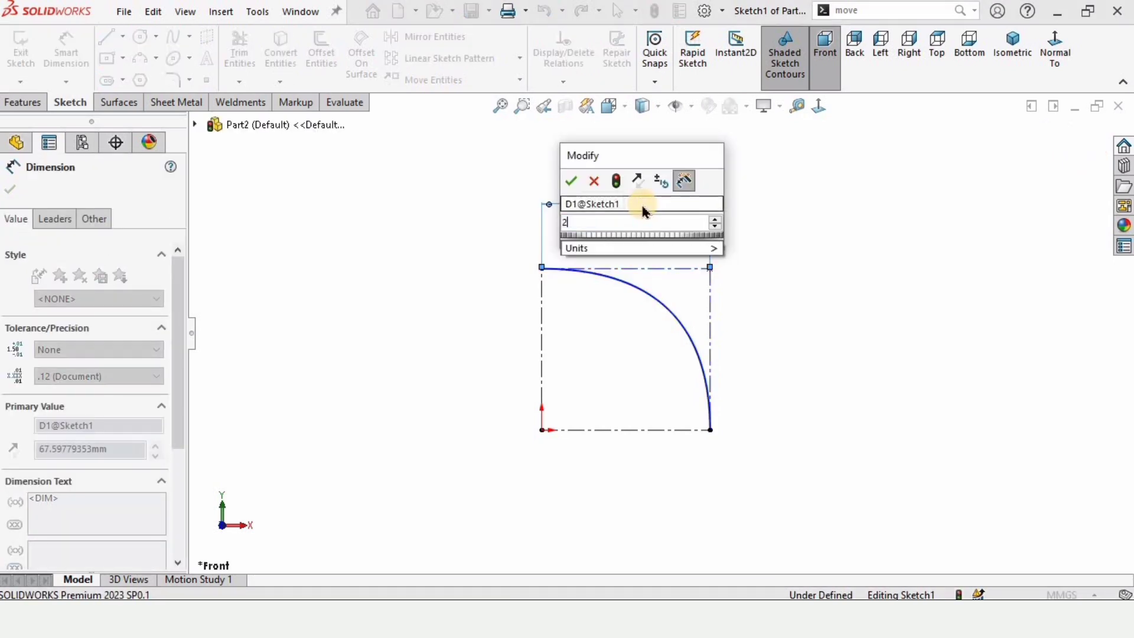
key("Return")
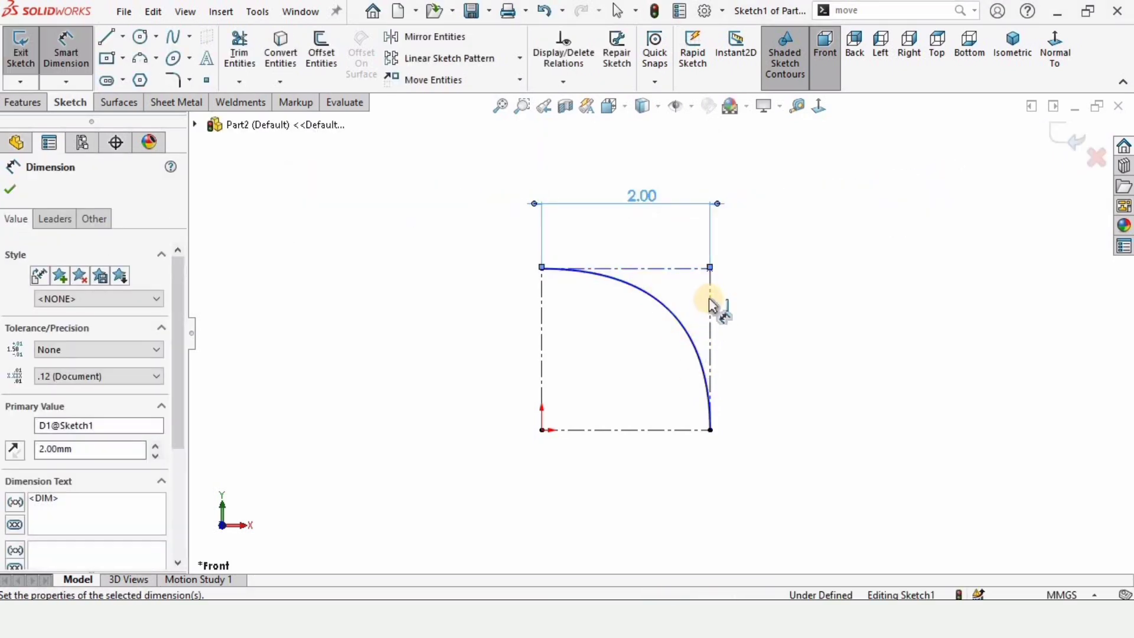
Dimension the spline's vertical control line to 3.2 mm
left_click(712, 304)
left_click(760, 304)
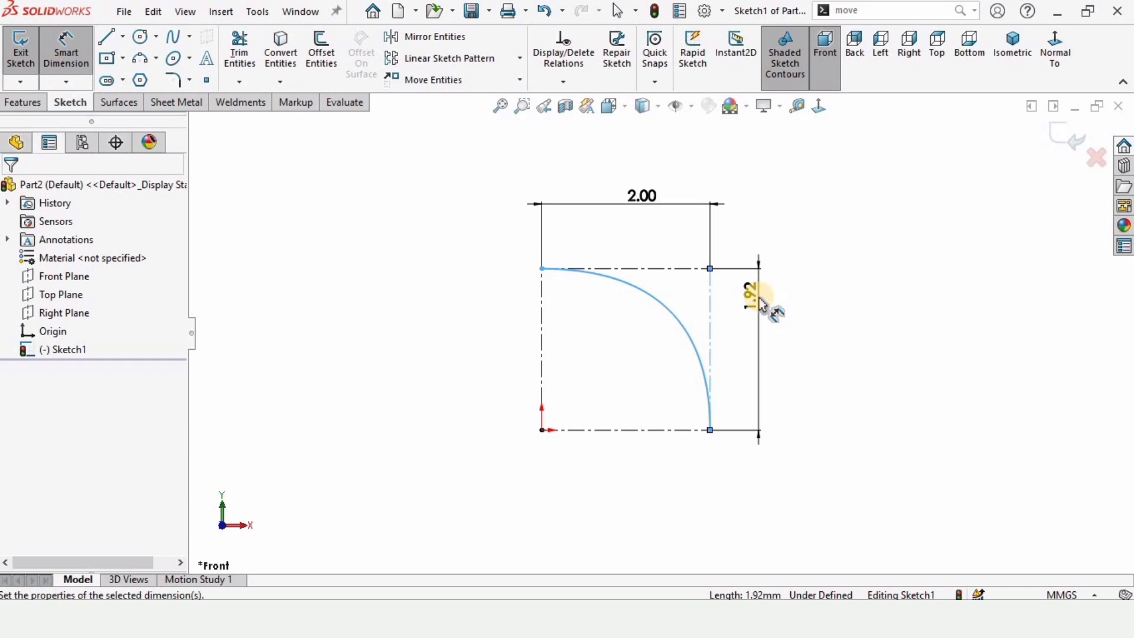
type("3.2")
key("Return")
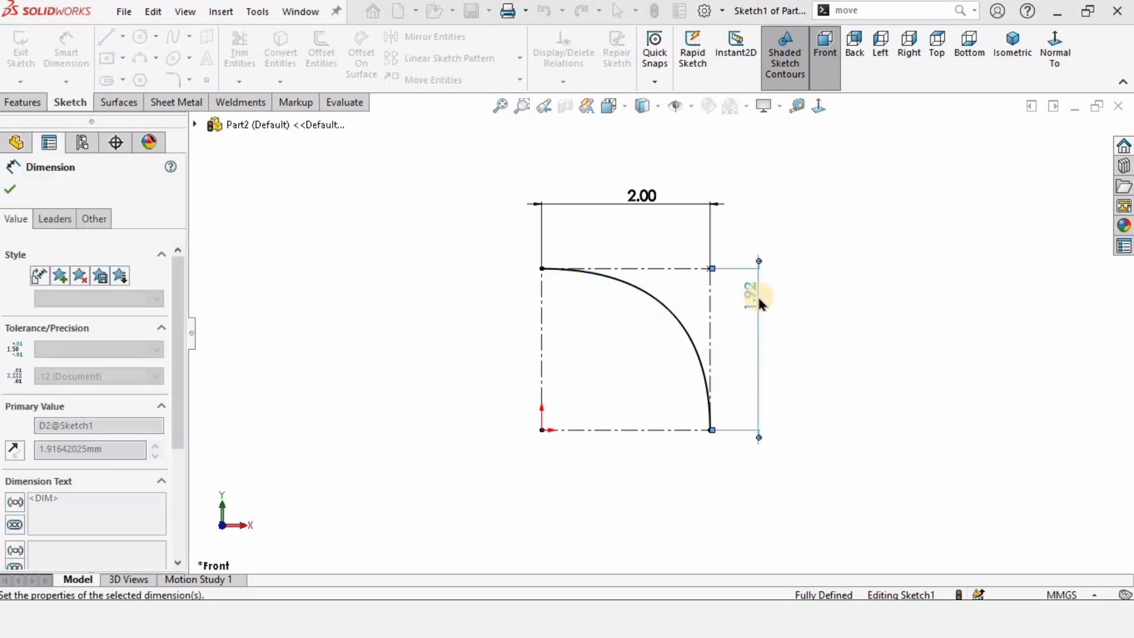
key("Escape")
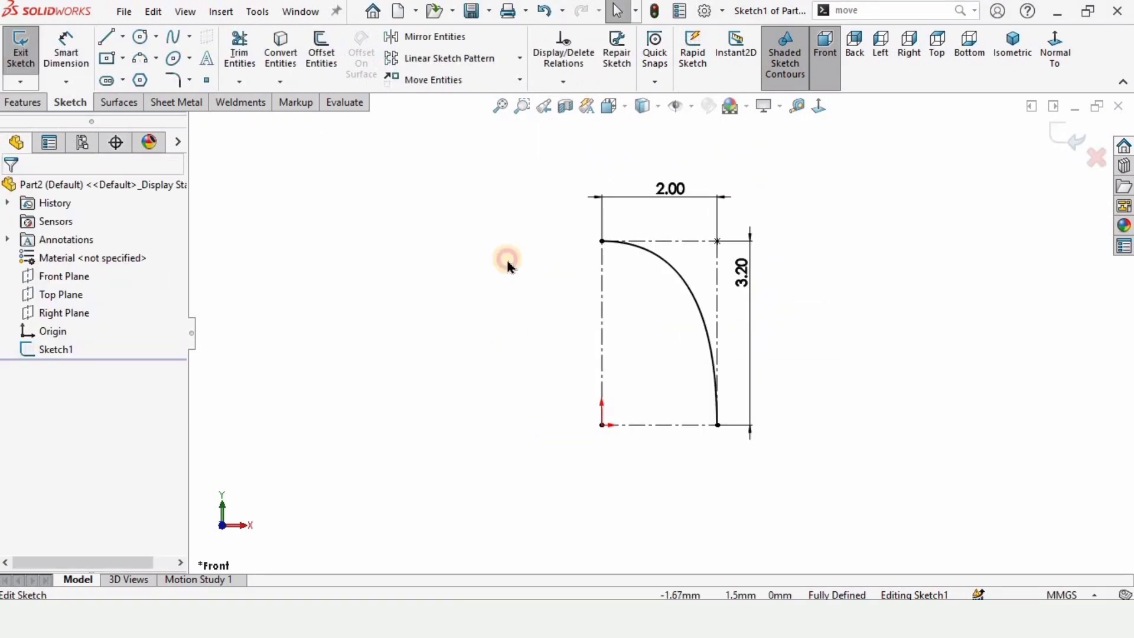
Mirror the style spline about the vertical centerline, keeping the original
left_click(426, 38)
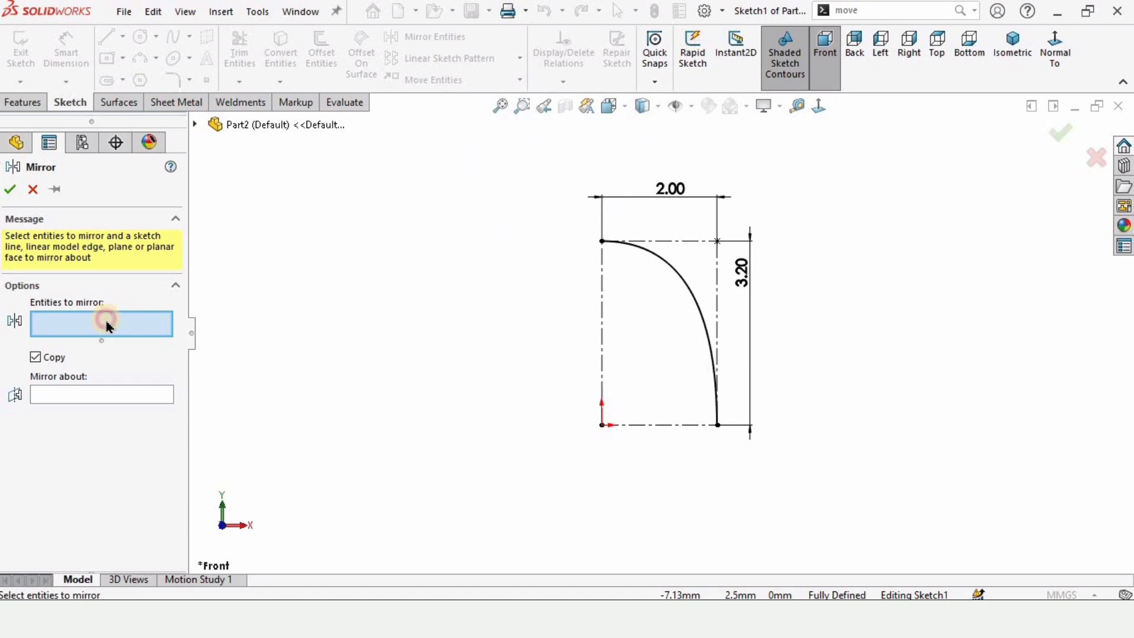
left_click(671, 270)
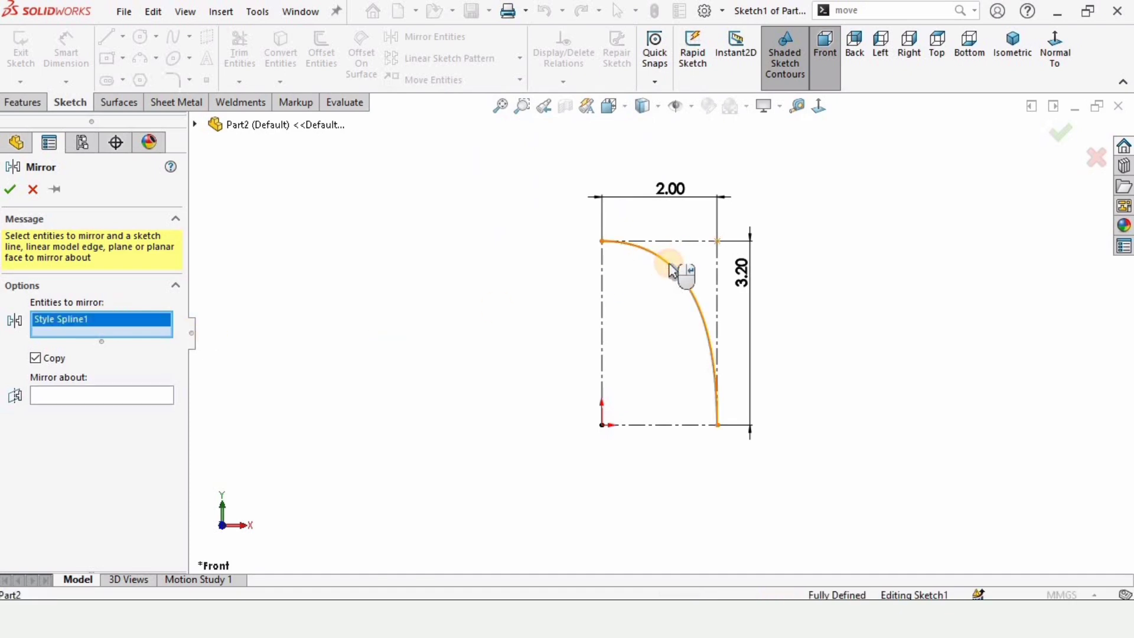
left_click(103, 397)
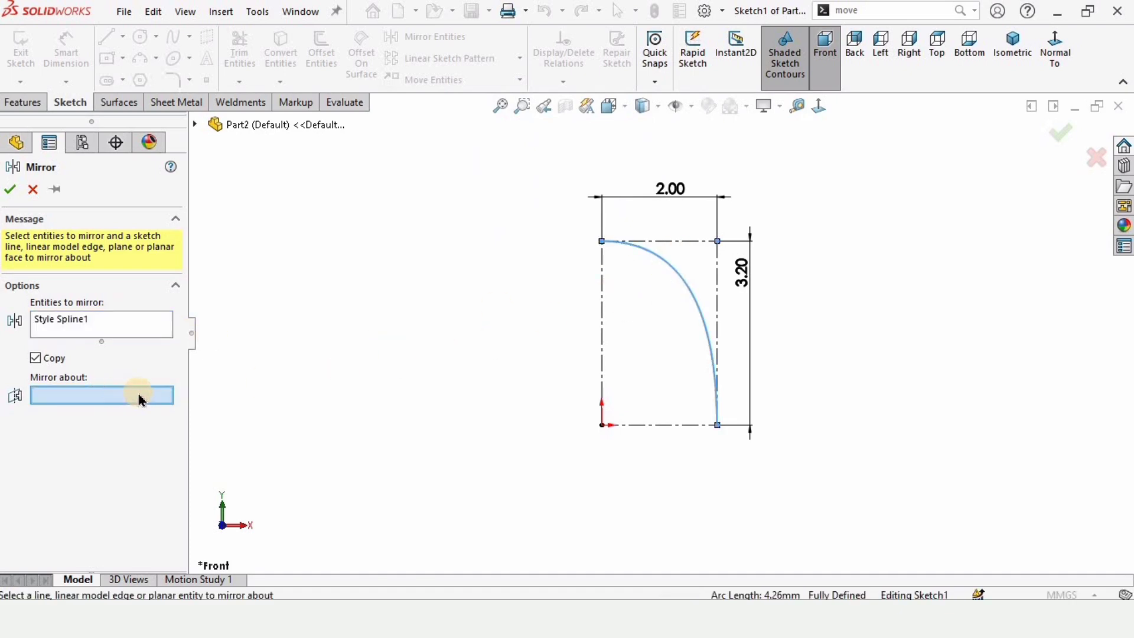
left_click(600, 332)
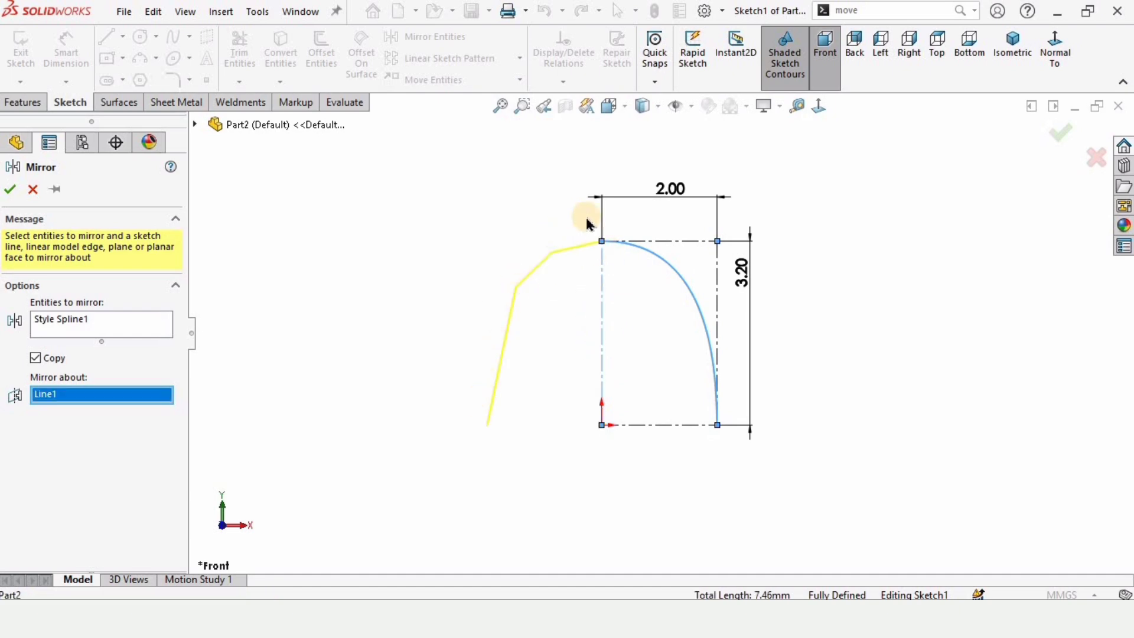
right_click(240, 286)
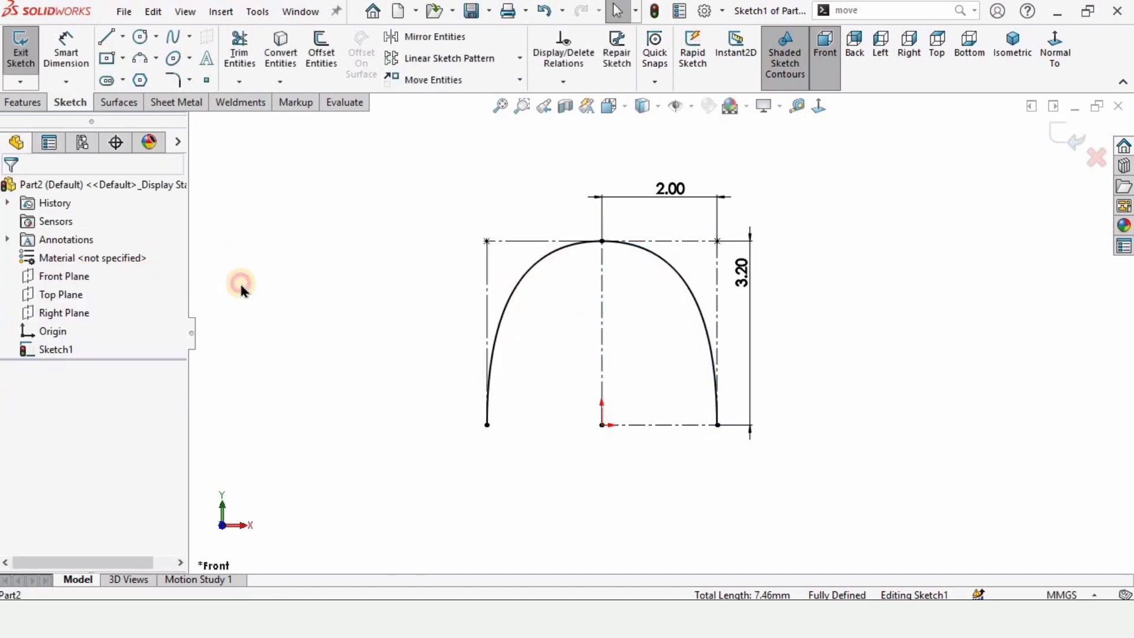
Mirror both style splines about the horizontal centerline, keeping the originals, and finish the closed profile sketch
left_click(437, 39)
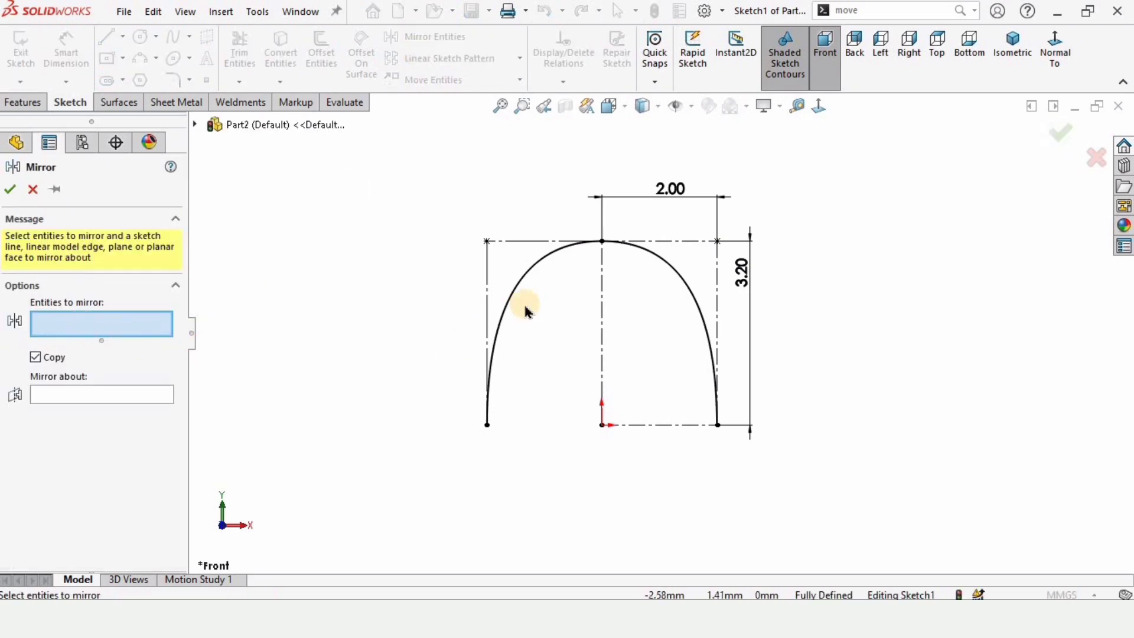
left_click(601, 254)
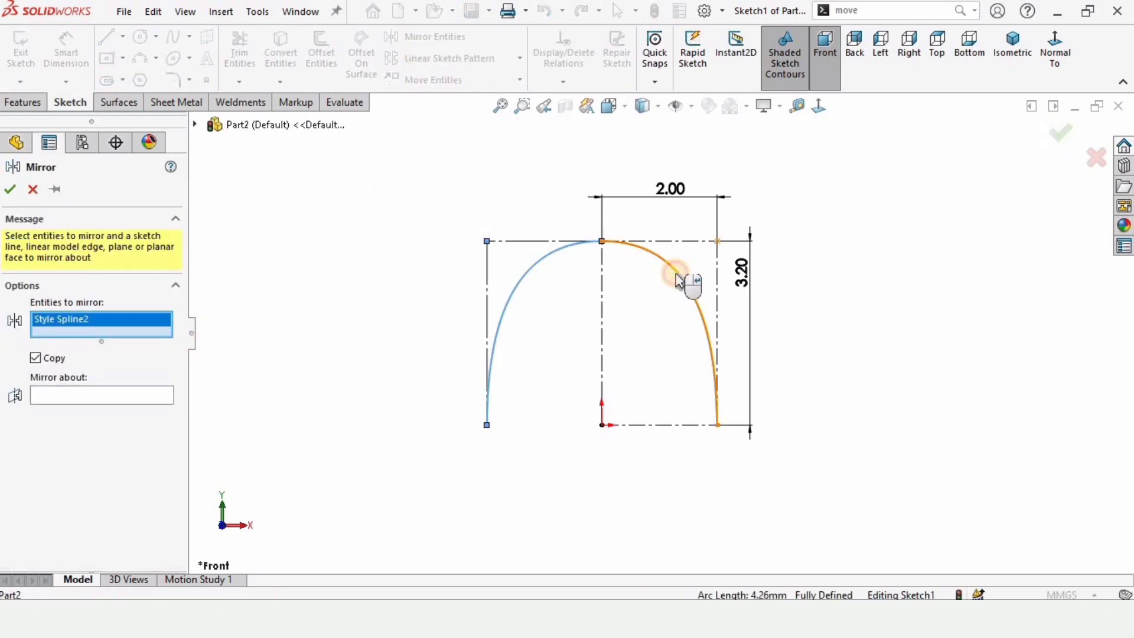
left_click(679, 280)
left_click(90, 409)
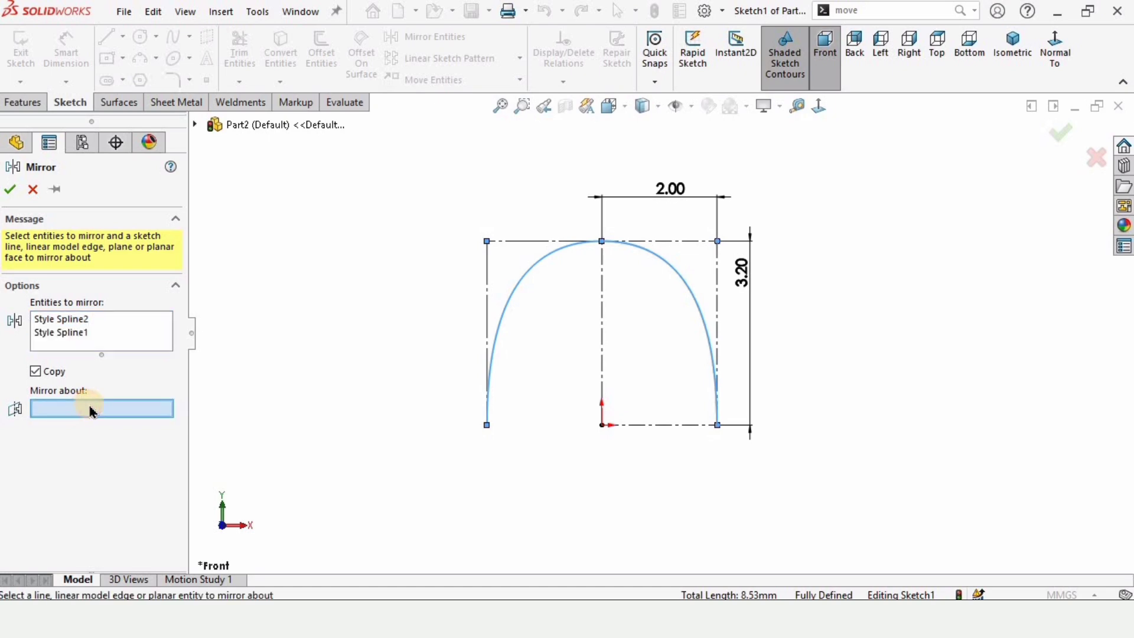
left_click(638, 424)
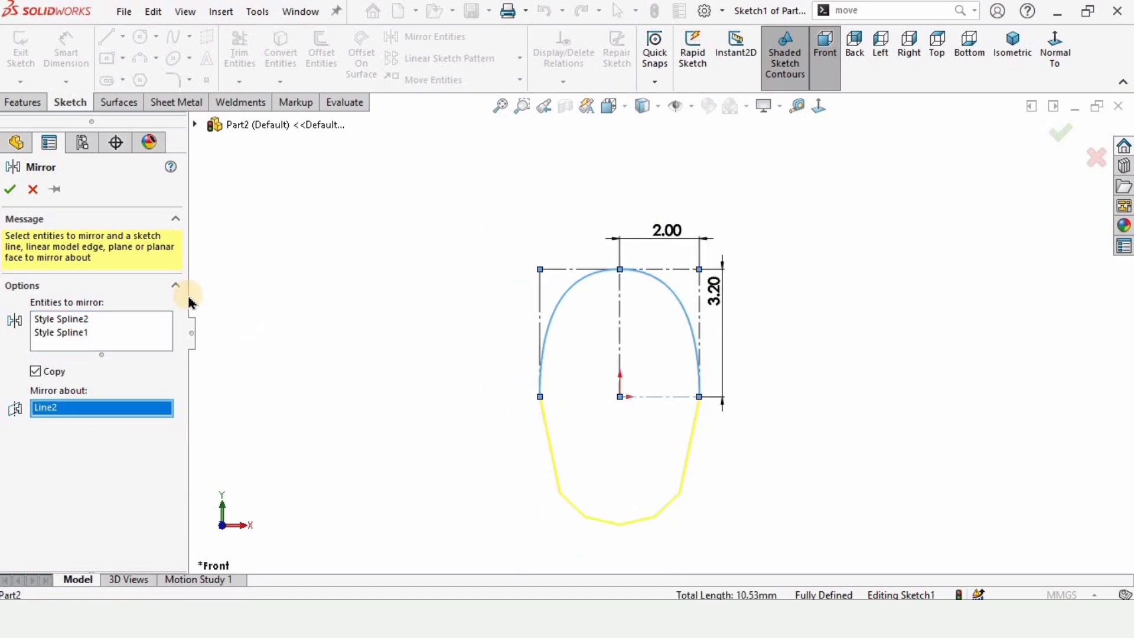
left_click(7, 191)
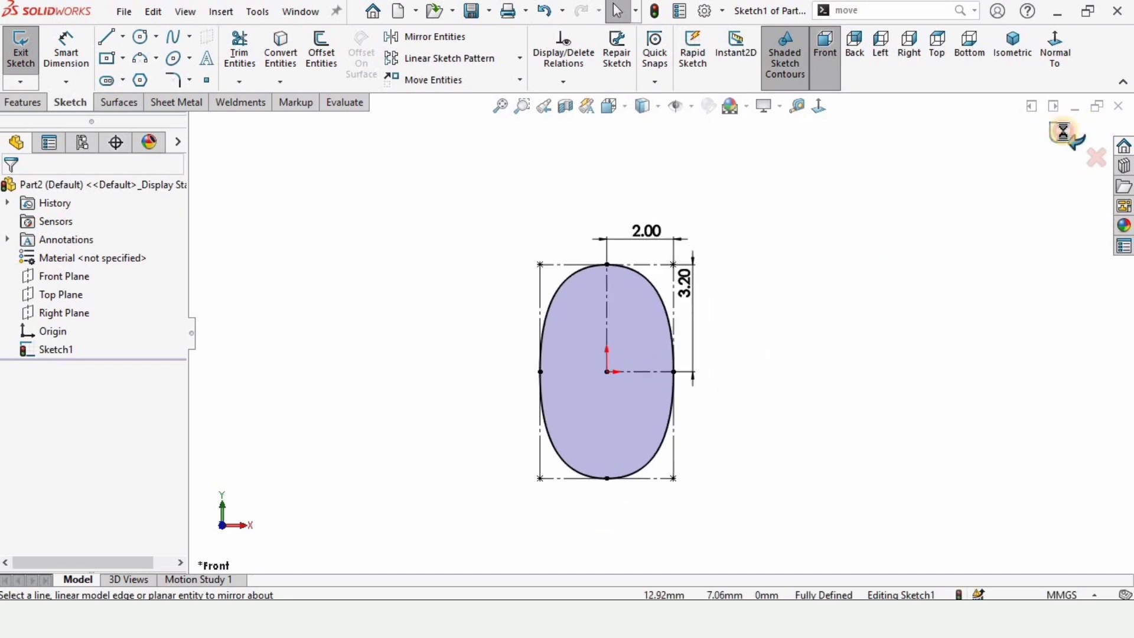
left_click(1068, 139)
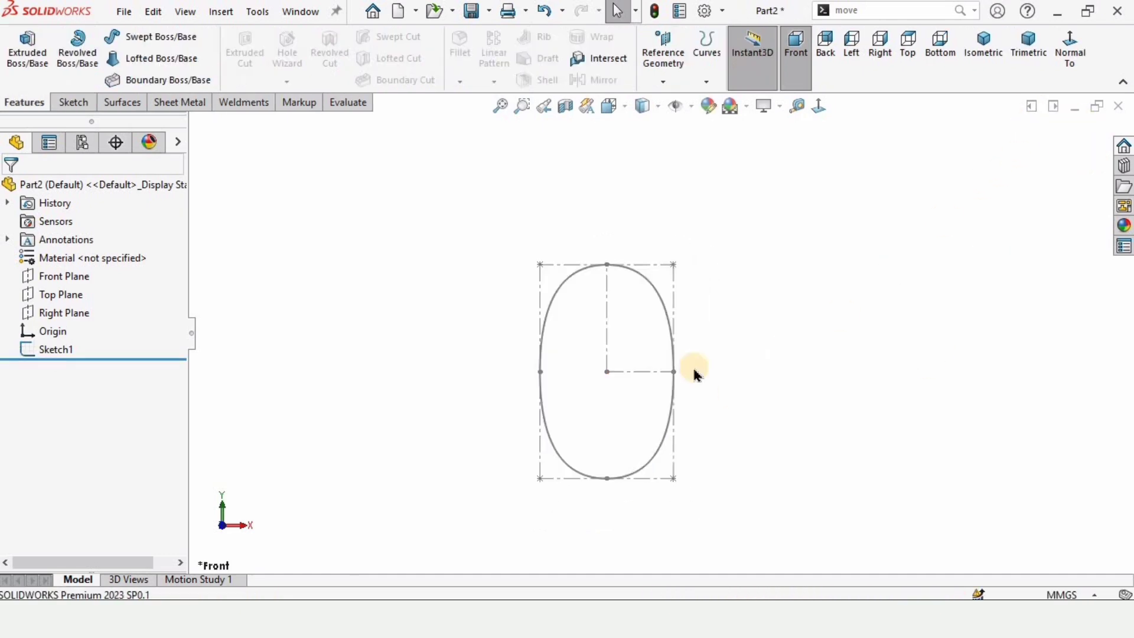
Create a reference plane offset 10 mm from the Front Plane
mouse_move(481, 382)
middle_mouse_down()
mouse_move(595, 362)
mouse_move(549, 372)
mouse_move(476, 359)
middle_mouse_up()
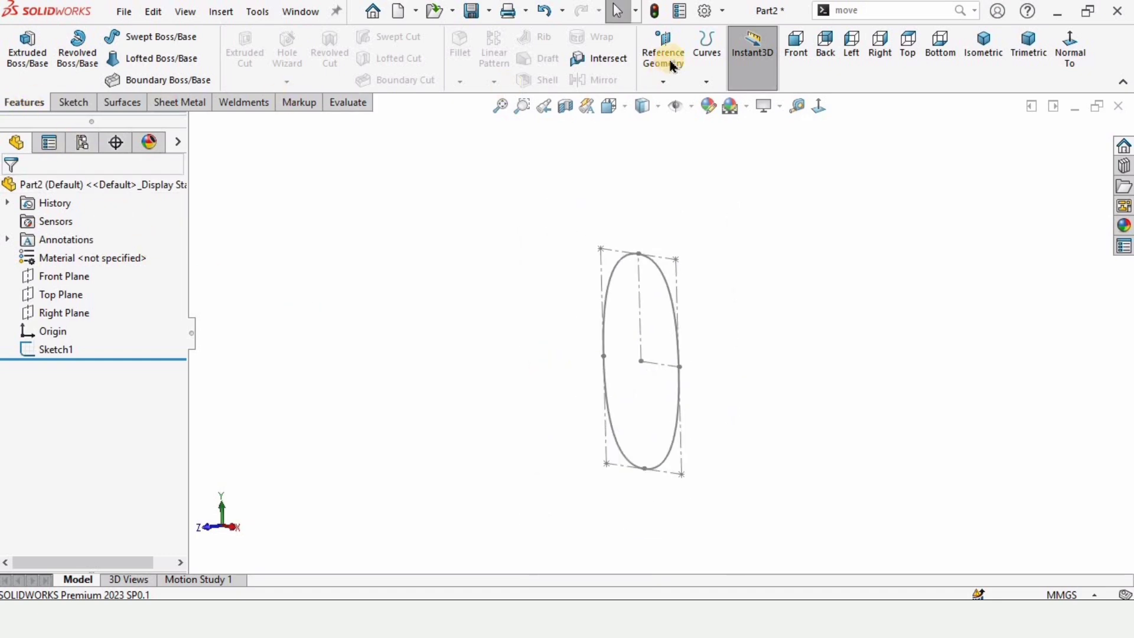
left_click(667, 81)
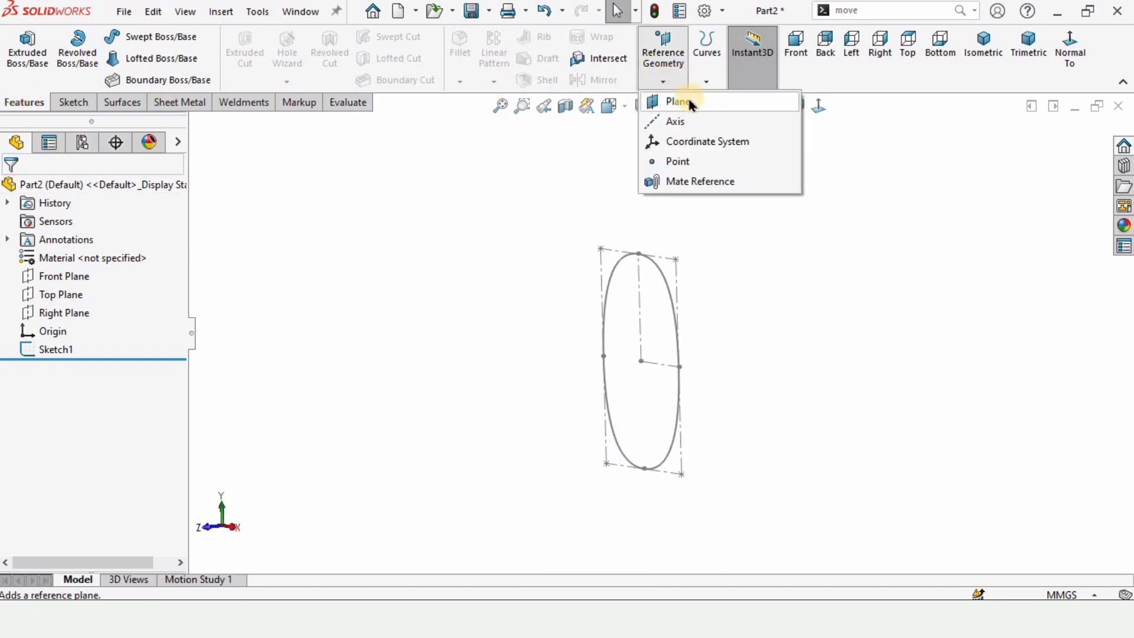
left_click(680, 101)
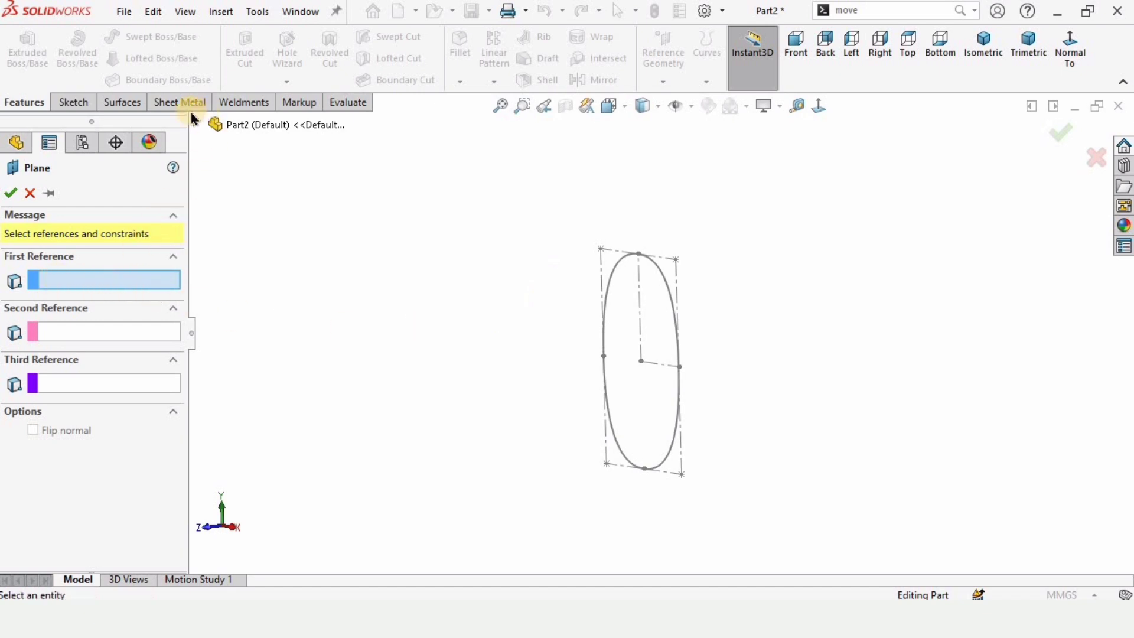
left_click(195, 125)
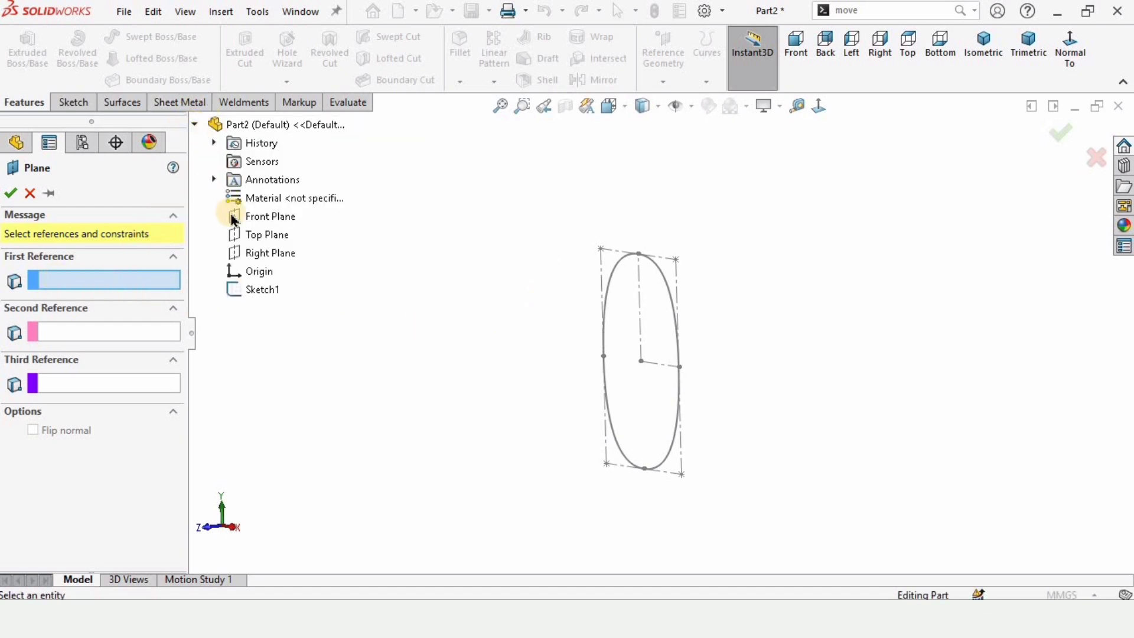
left_click(261, 217)
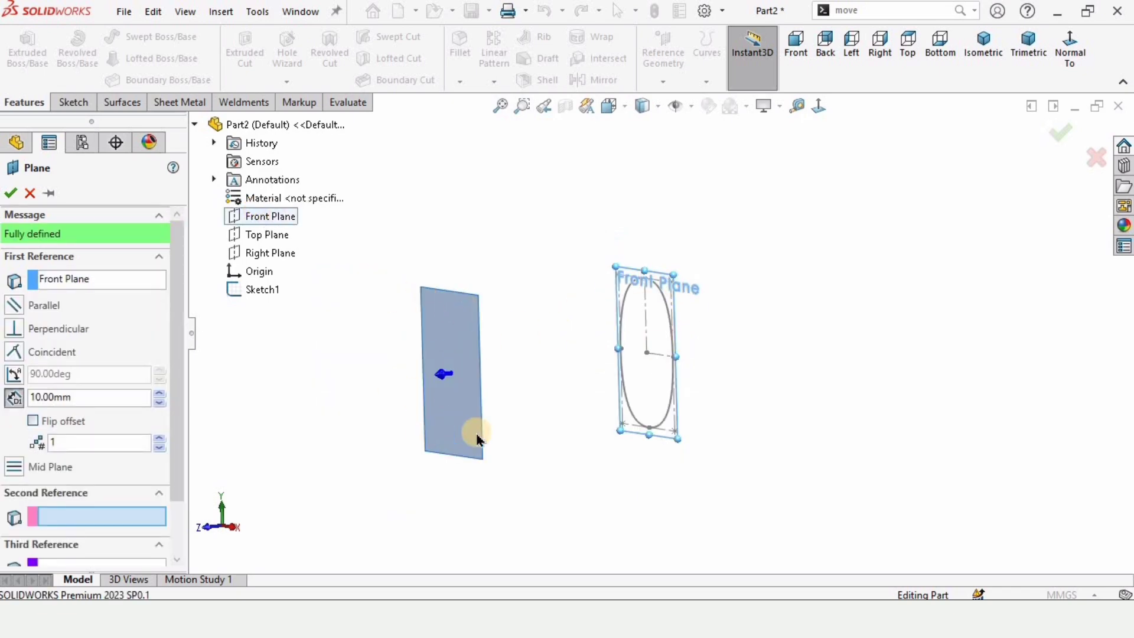
left_click(12, 193)
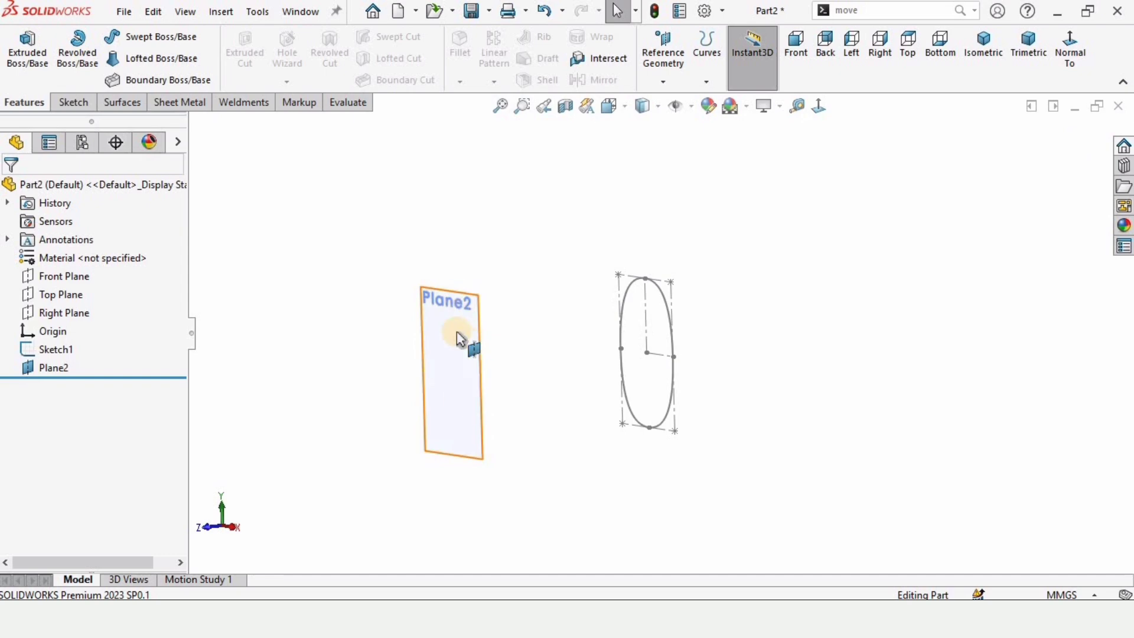
Start a sketch on the offset plane and draw an origin-centred ellipse with radii of about 5.61 mm and 4.32 mm, its long axis roughly vertical
left_click(450, 366)
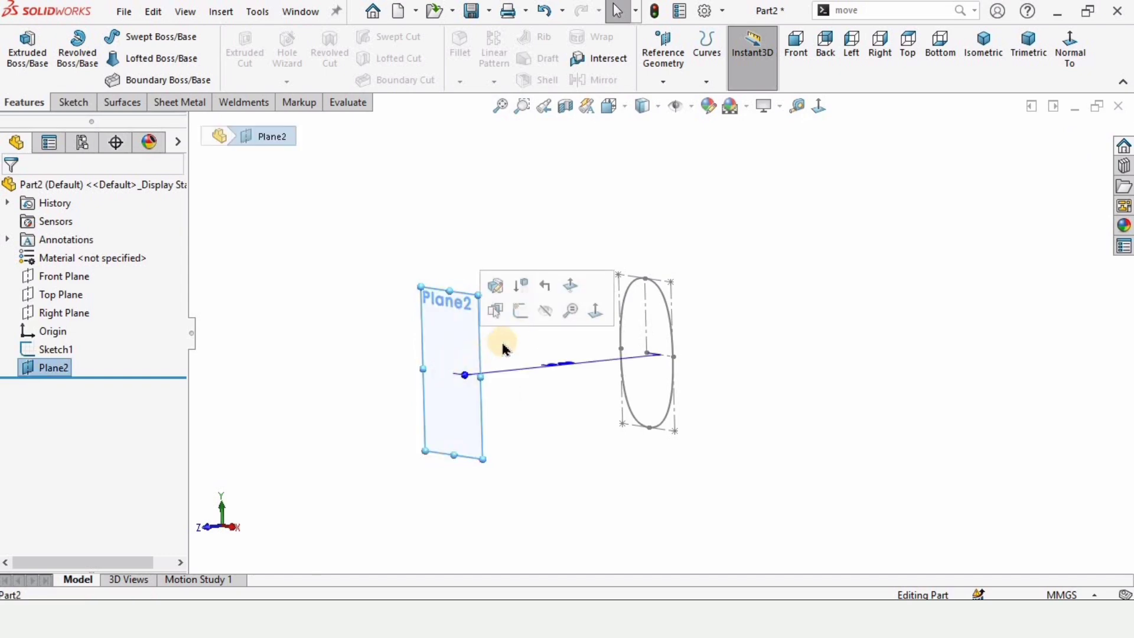
left_click(521, 309)
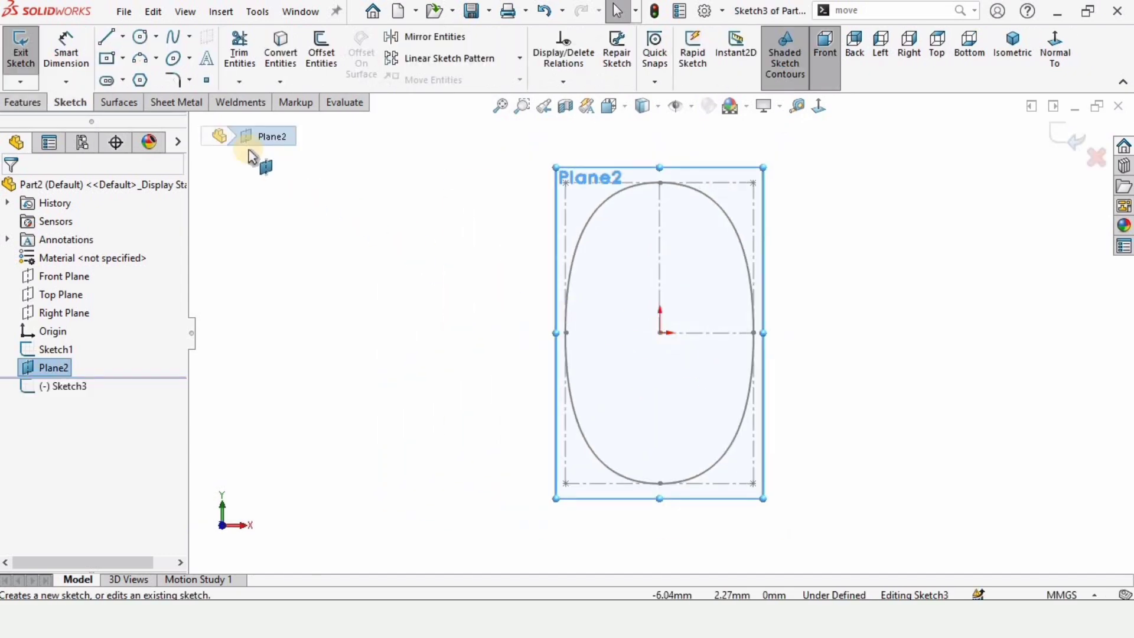
left_click(173, 59)
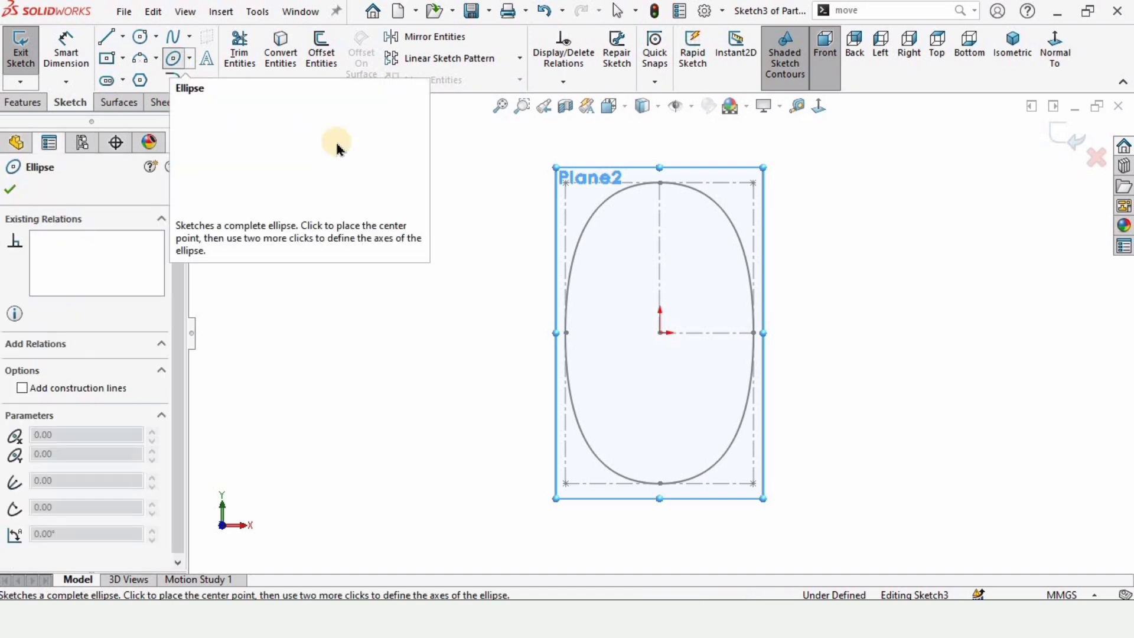
scroll(656, 327, "up", 3)
left_click(659, 332)
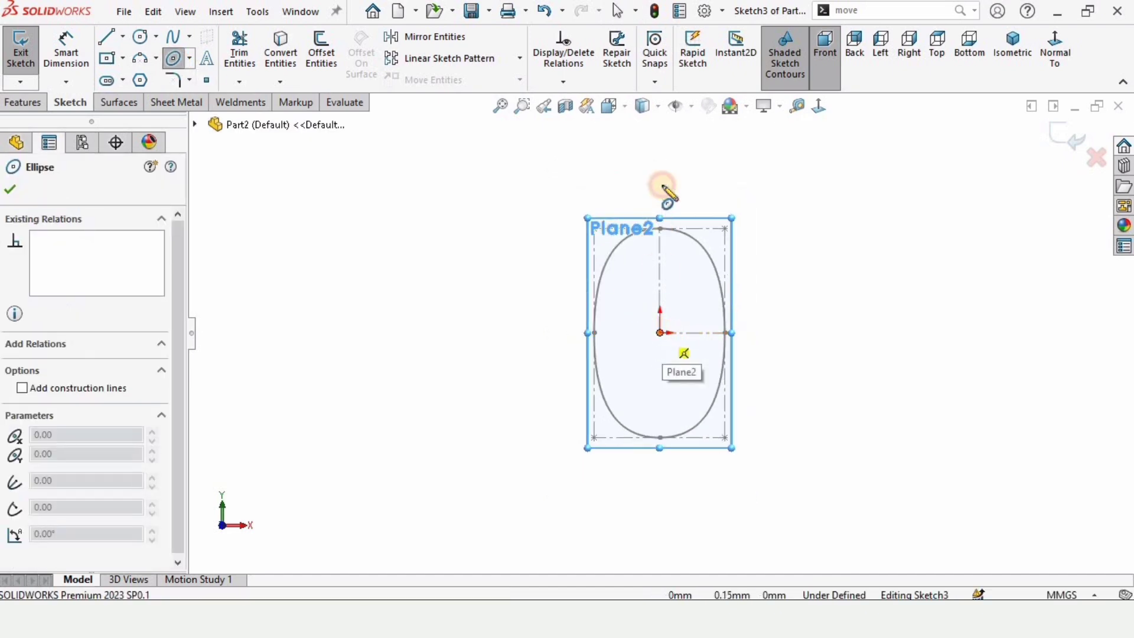
left_click(656, 151)
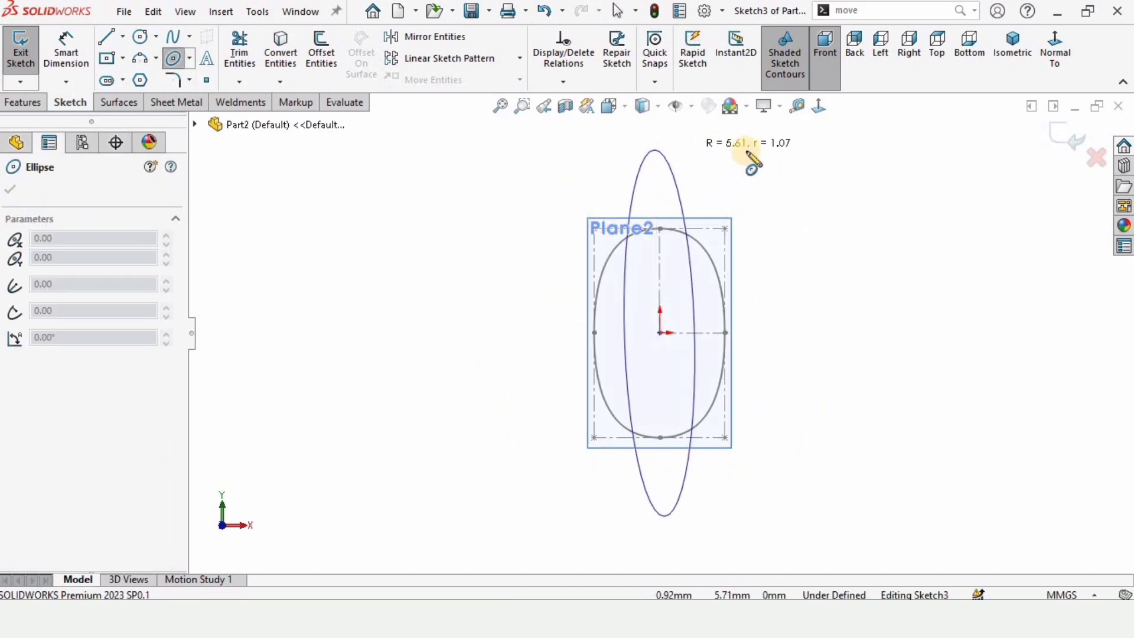
left_click(797, 169)
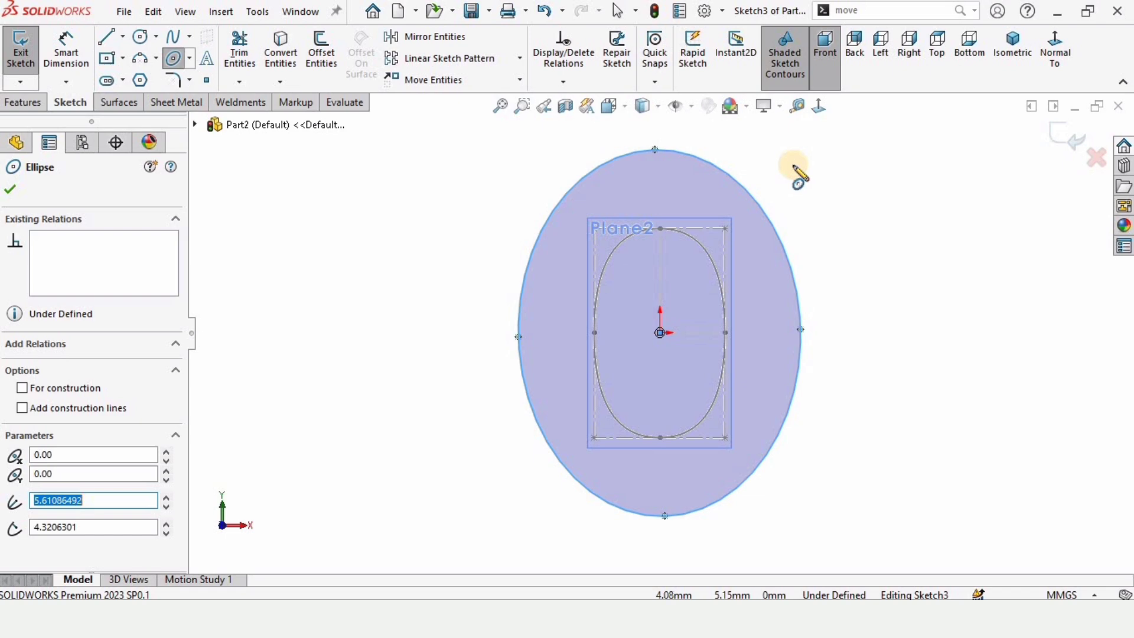
key("Escape")
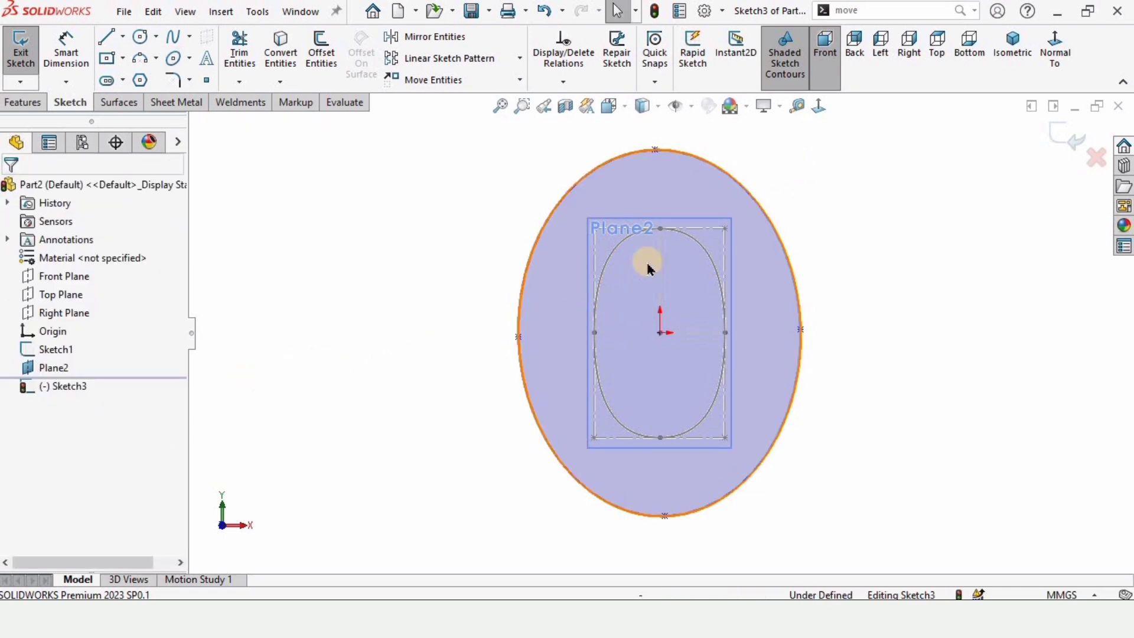
Add a vertical relation between the ellipse's upper axis point and its centre at the origin
left_click(659, 343)
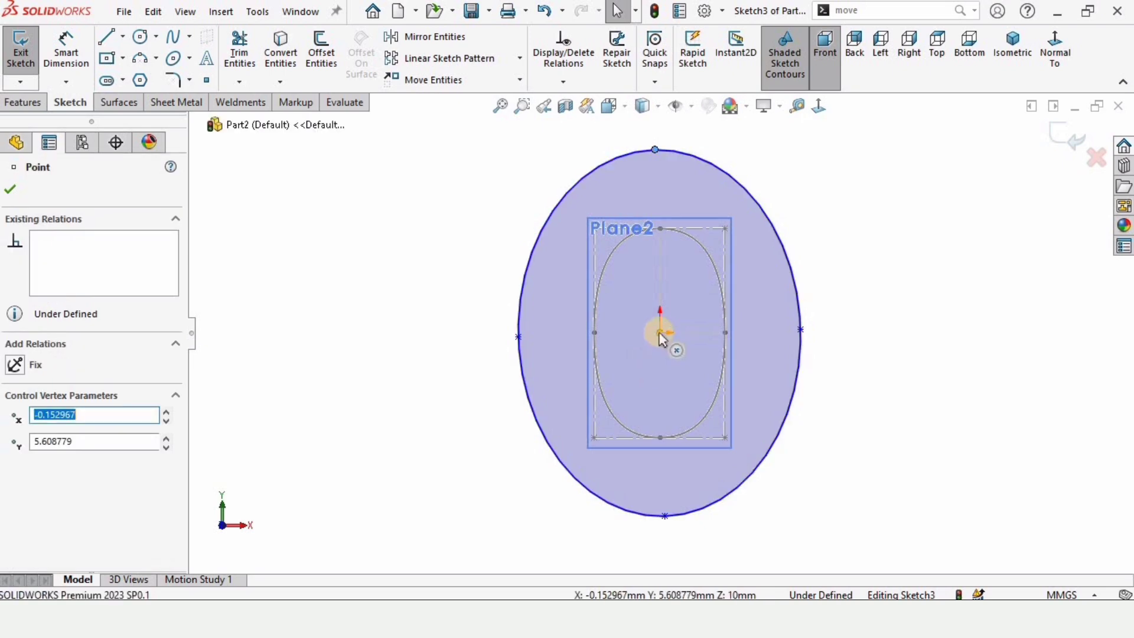
left_click(659, 332, "ctrl")
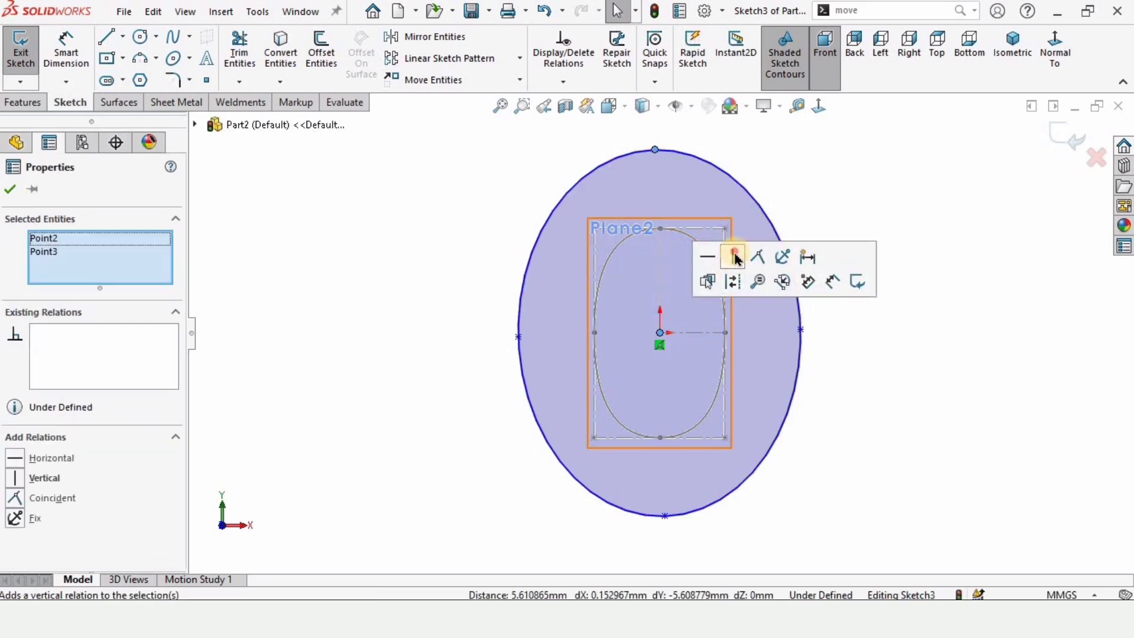
left_click(735, 257)
left_click(413, 321)
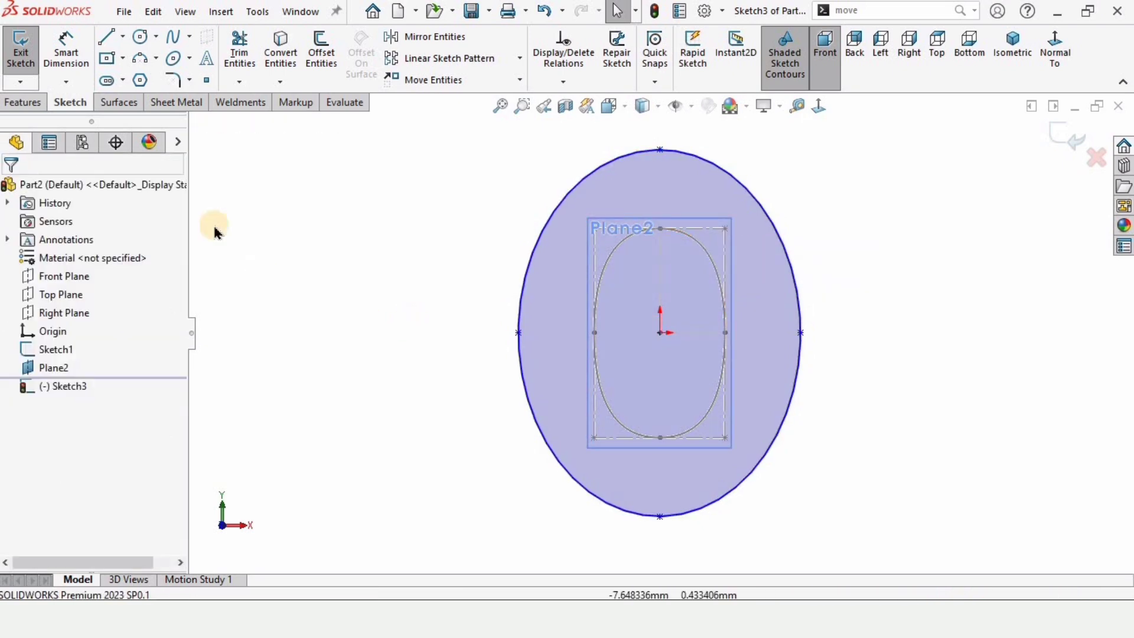
Dimension the ellipse's full height between its upper and lower axis points to 18 mm
left_click(66, 49)
left_click(661, 152)
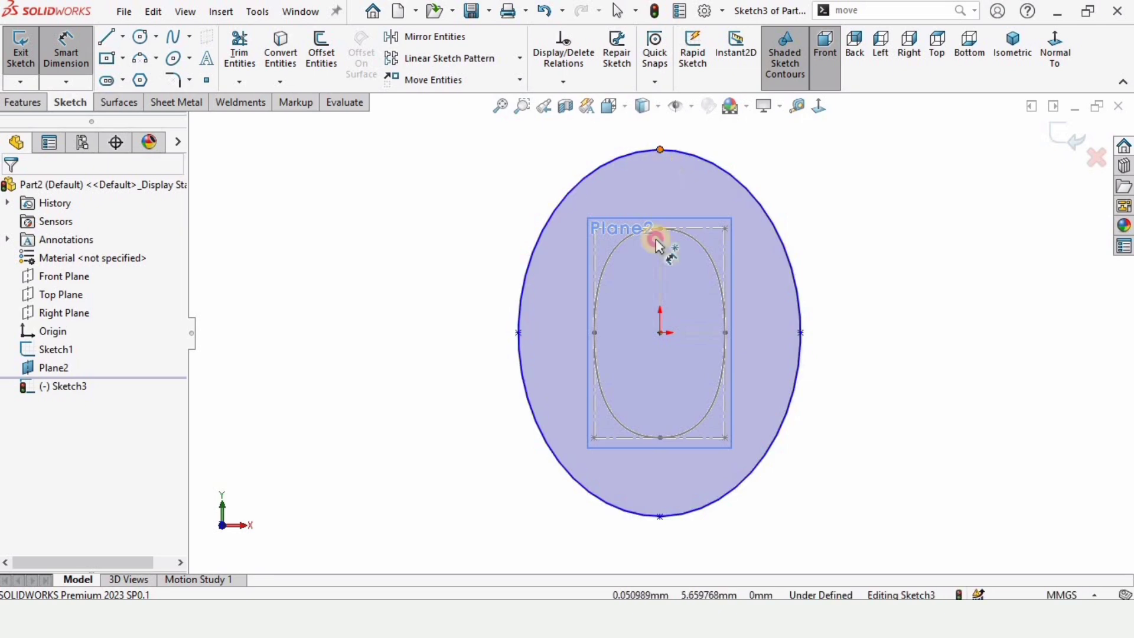
left_click(661, 516)
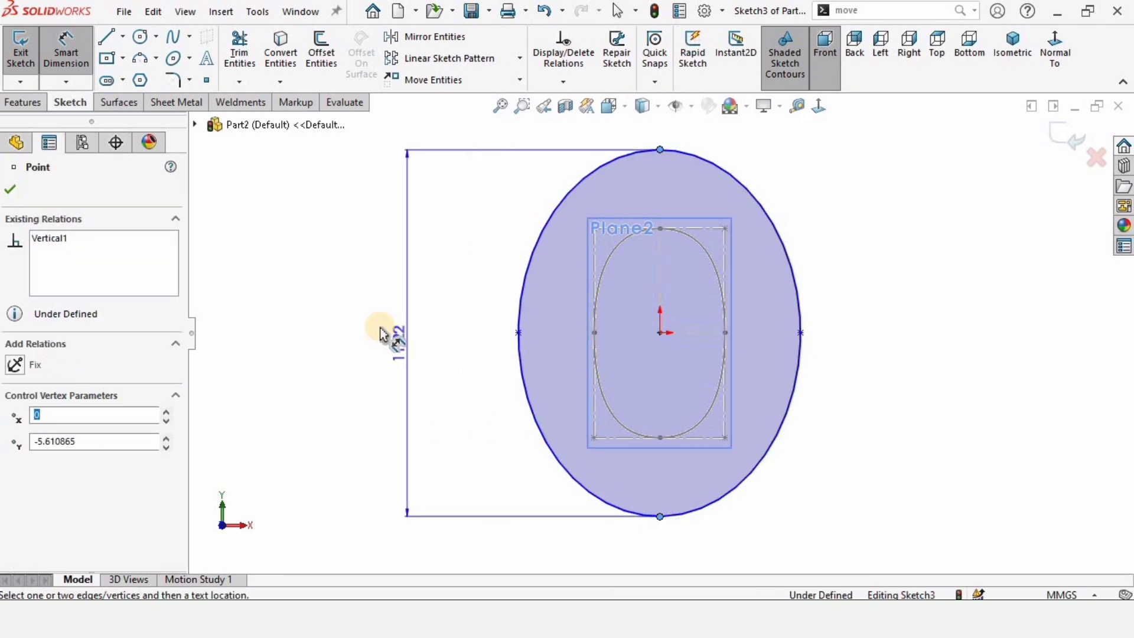
left_click(380, 333)
type("1")
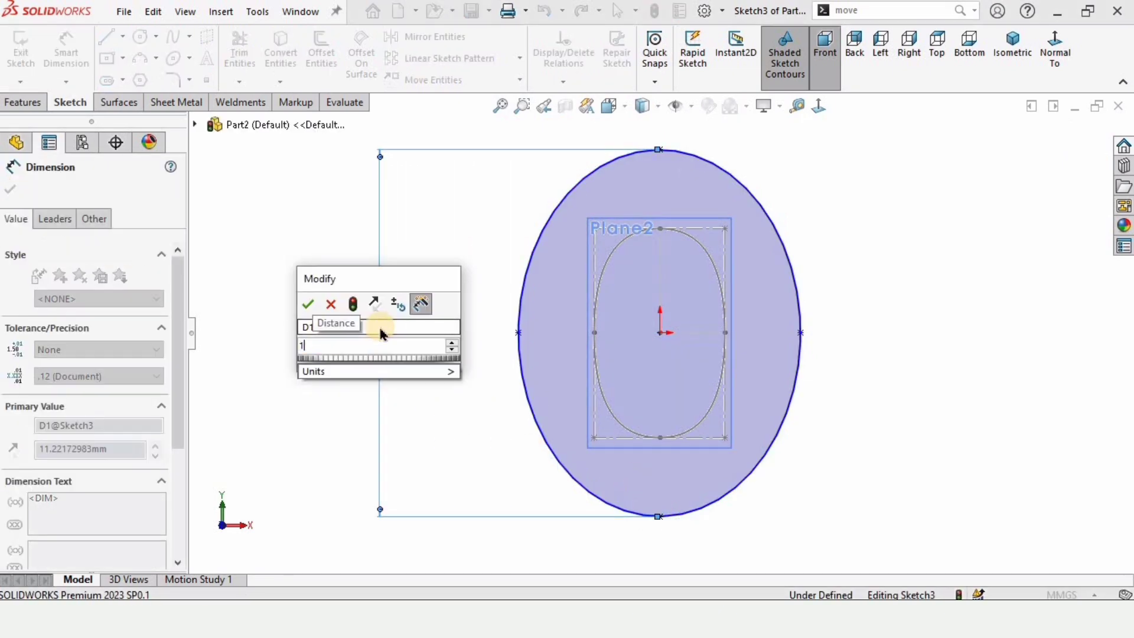
type("8")
key("Return")
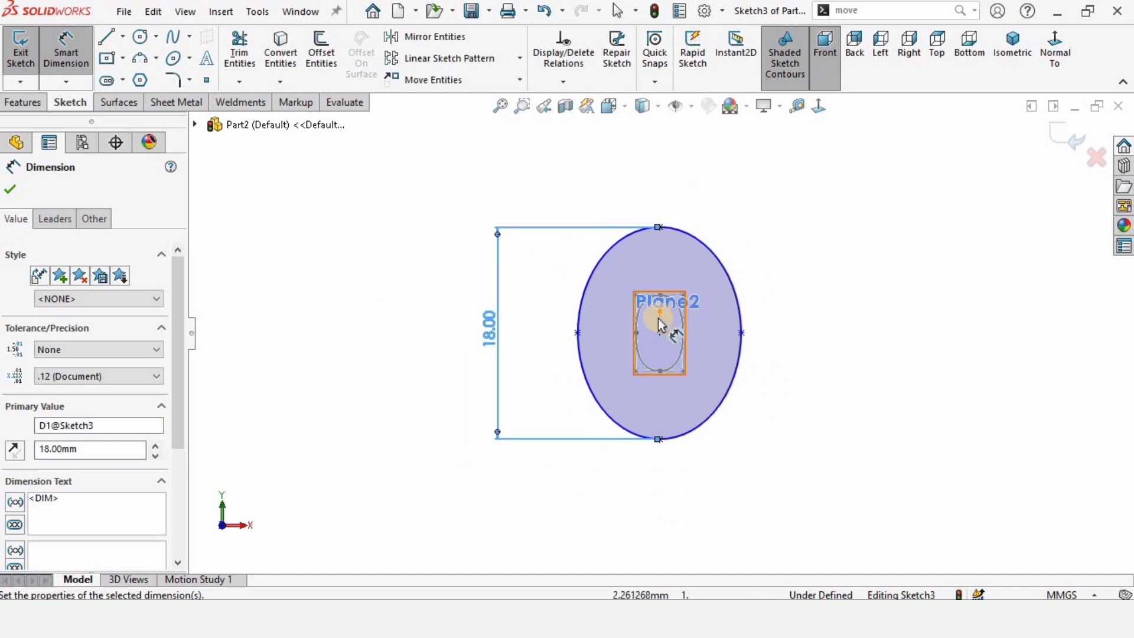
Dimension the ellipse's full width between its side axis points to 13 mm and finish the sketch
left_click(498, 352)
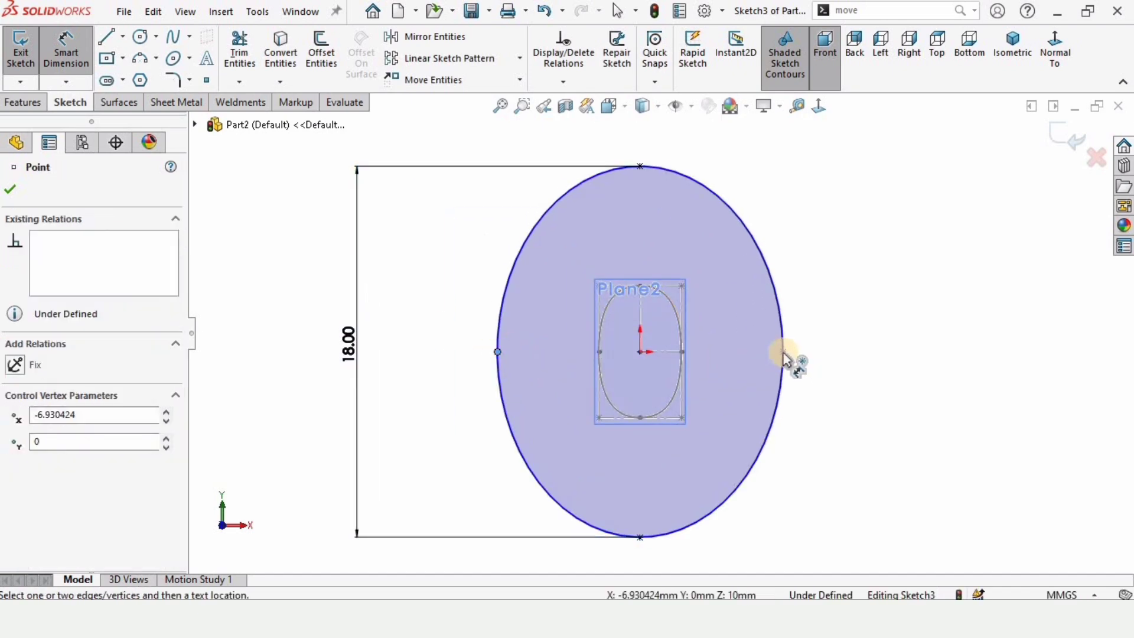
left_click(782, 352)
scroll(674, 336, "up", 3)
left_click(645, 180)
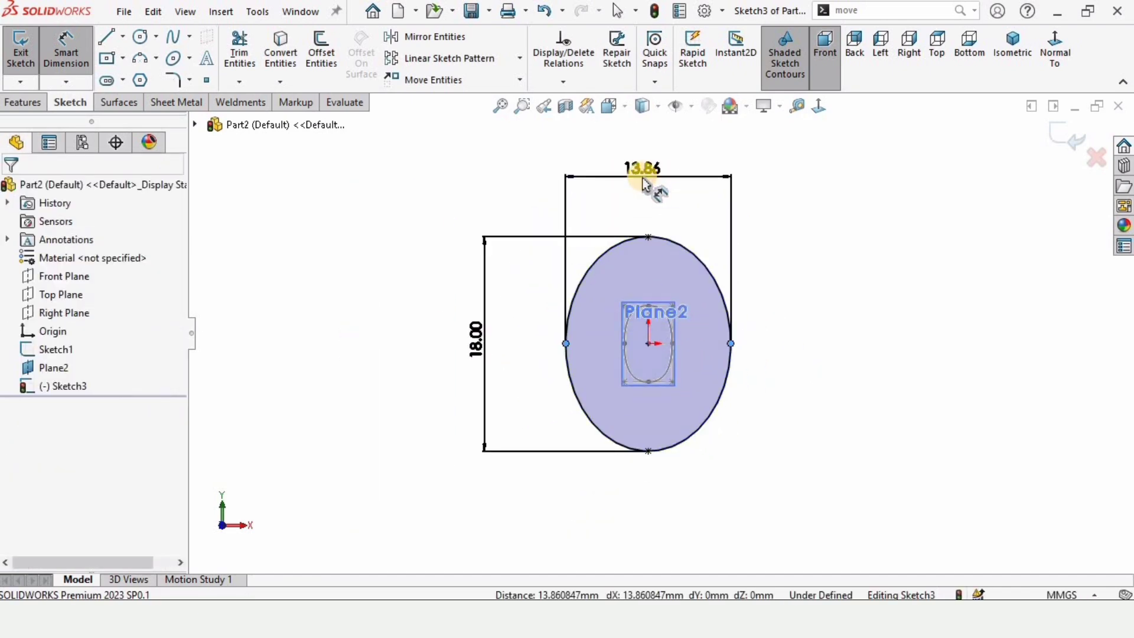
type("13")
key("Return")
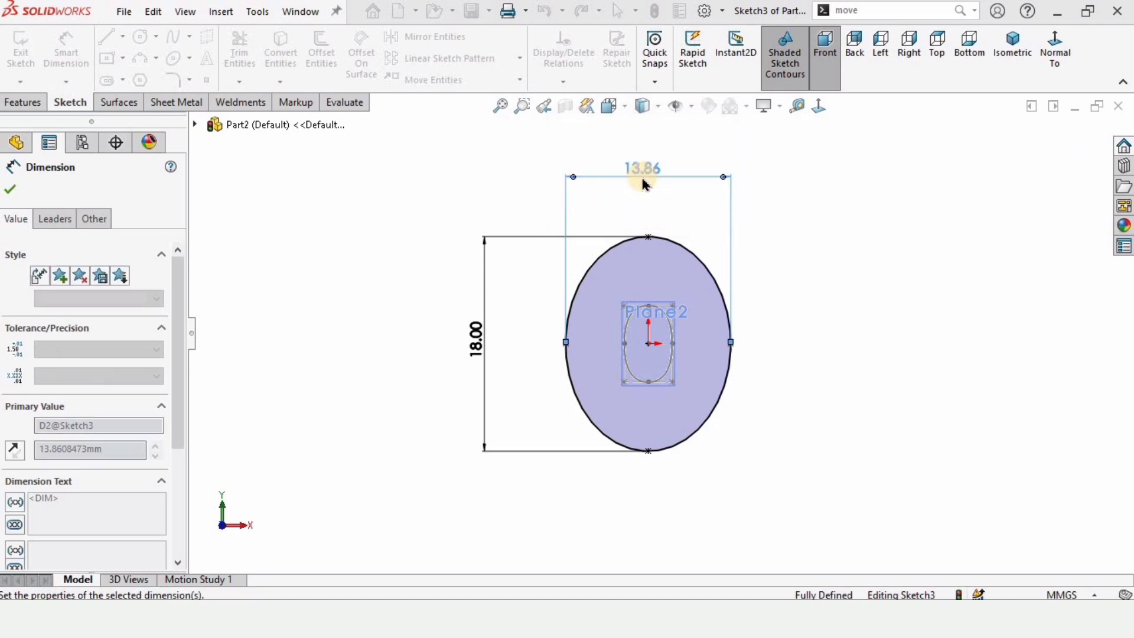
left_click(888, 239)
mouse_move(759, 405)
middle_mouse_down()
mouse_move(653, 375)
mouse_move(1040, 157)
middle_mouse_up()
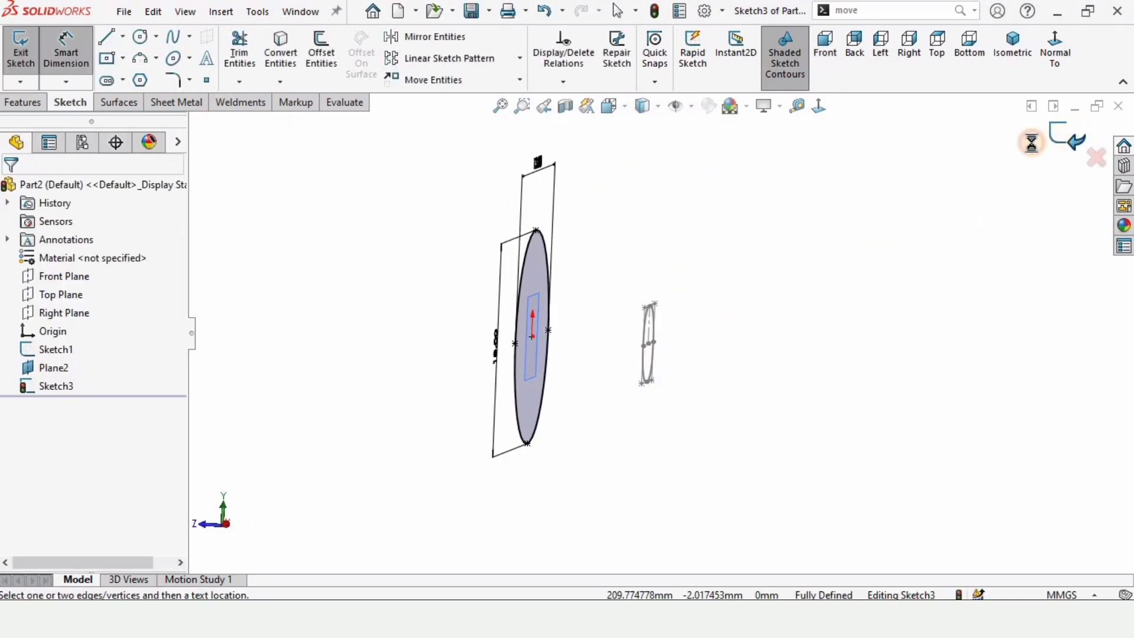
left_click(1056, 140)
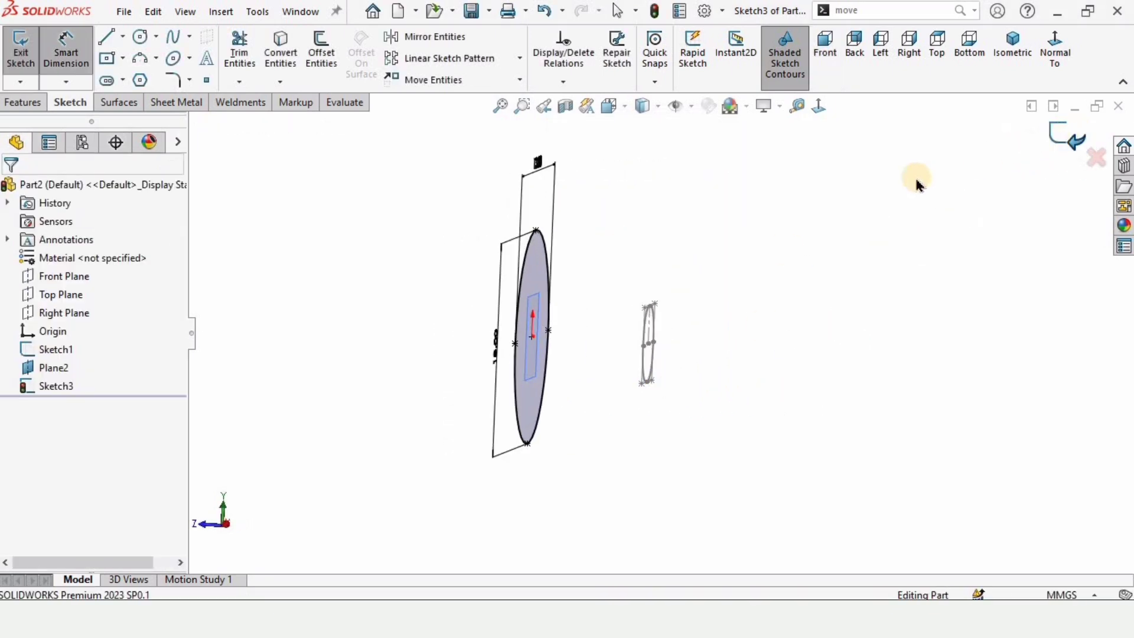
right_click(11, 106)
mouse_move(139, 151)
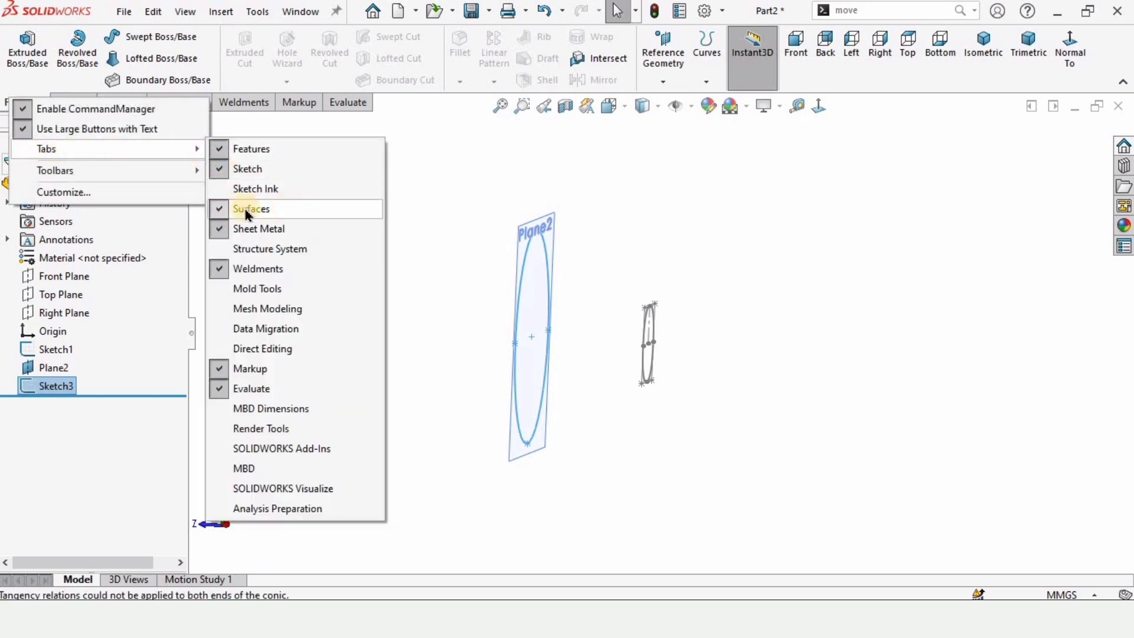
left_click(412, 196)
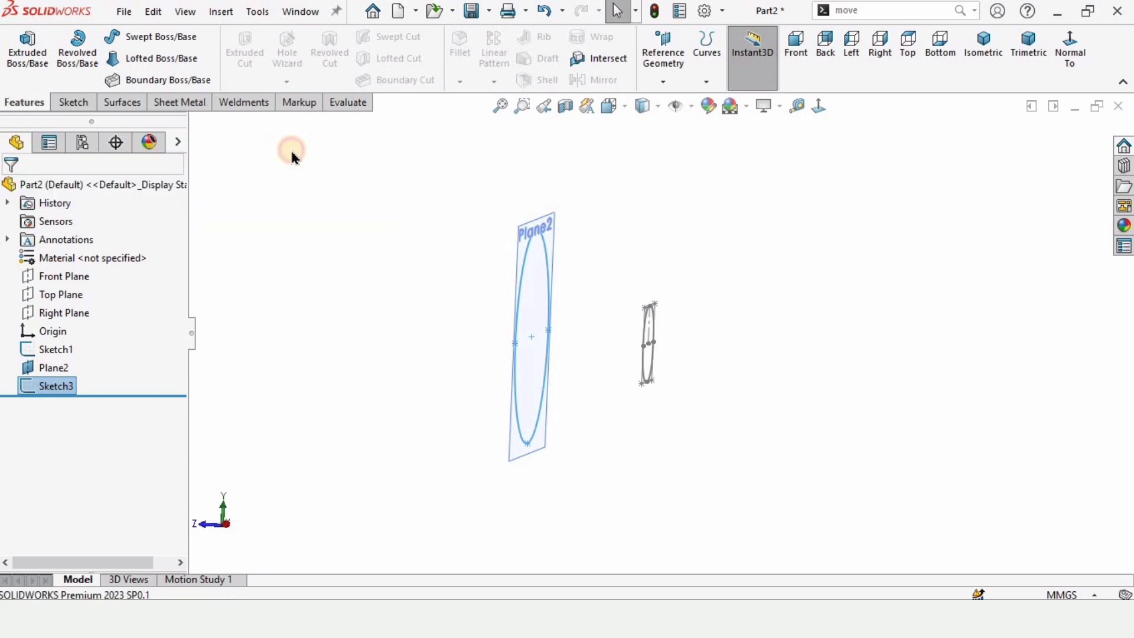
Begin a lofted surface with the ellipse on the offset plane and the style-spline sketch as its two profiles
left_click(121, 105)
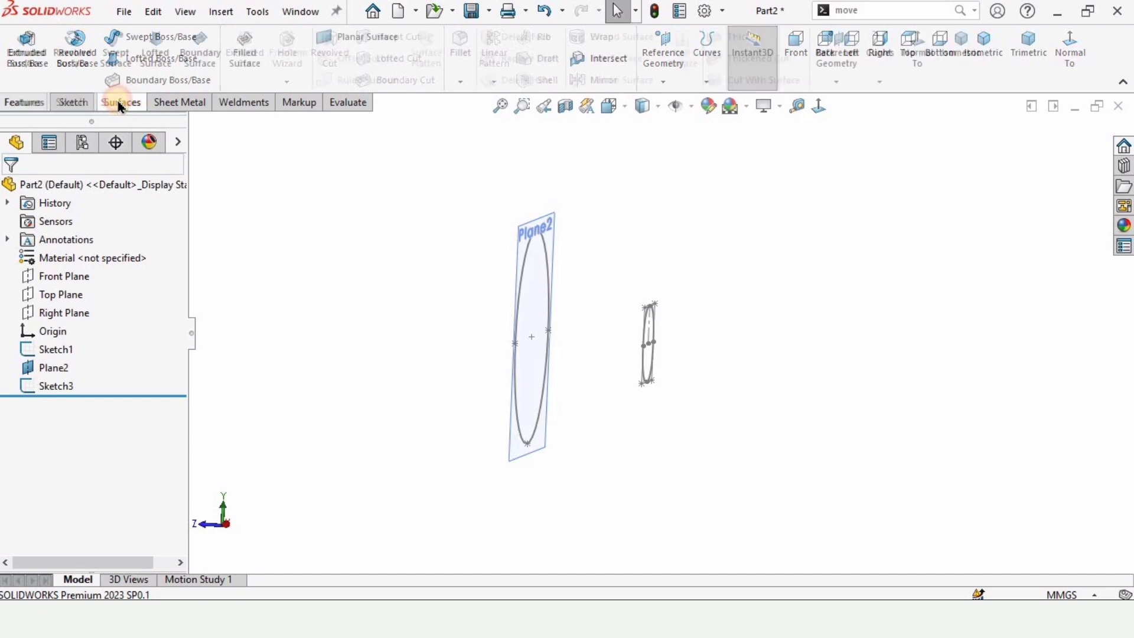
left_click(157, 56)
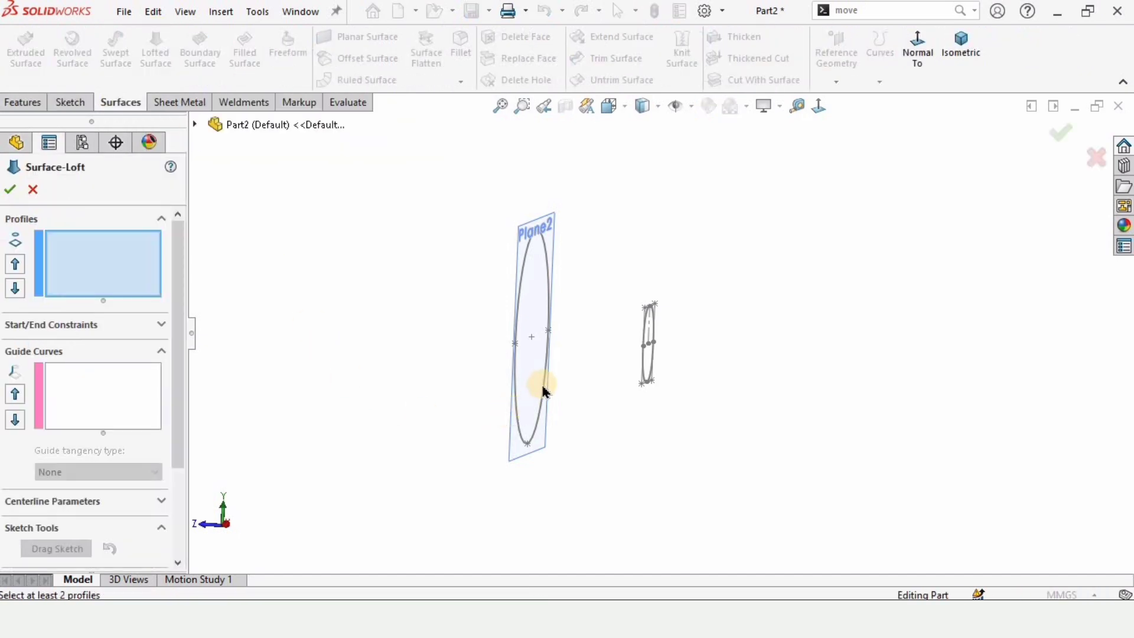
scroll(543, 390, "down", 2)
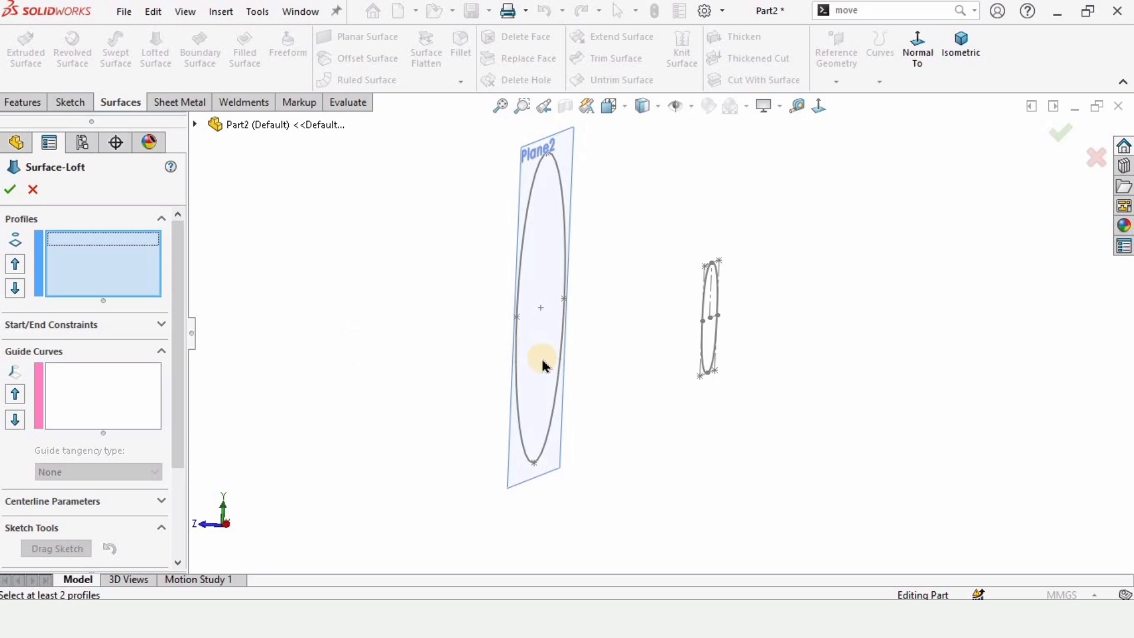
left_click(555, 400)
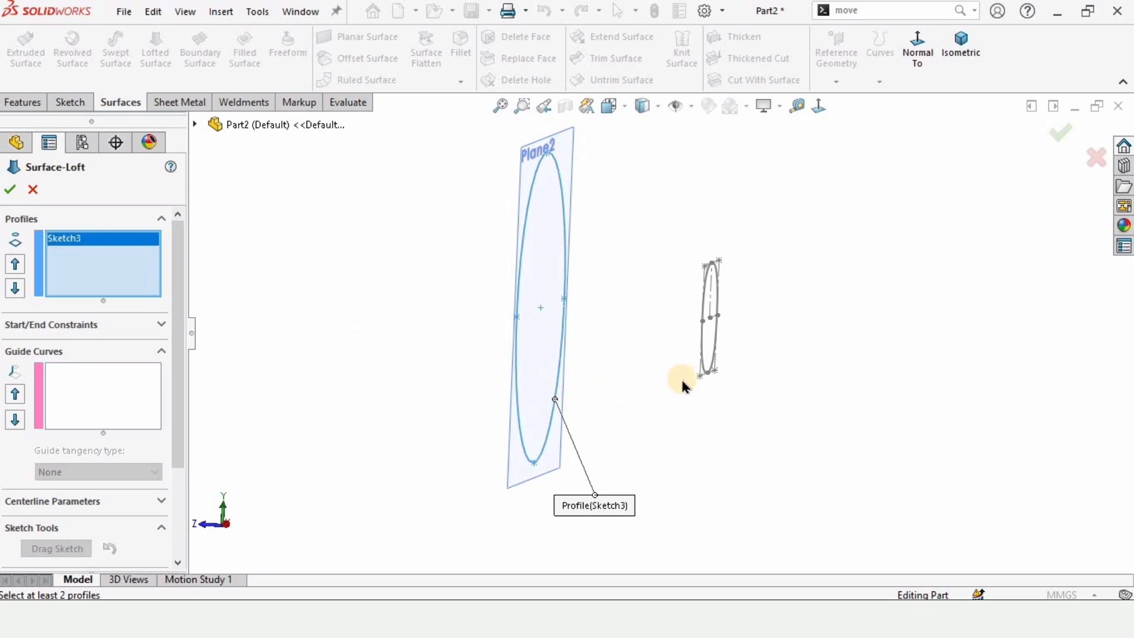
scroll(712, 378, "down", 3)
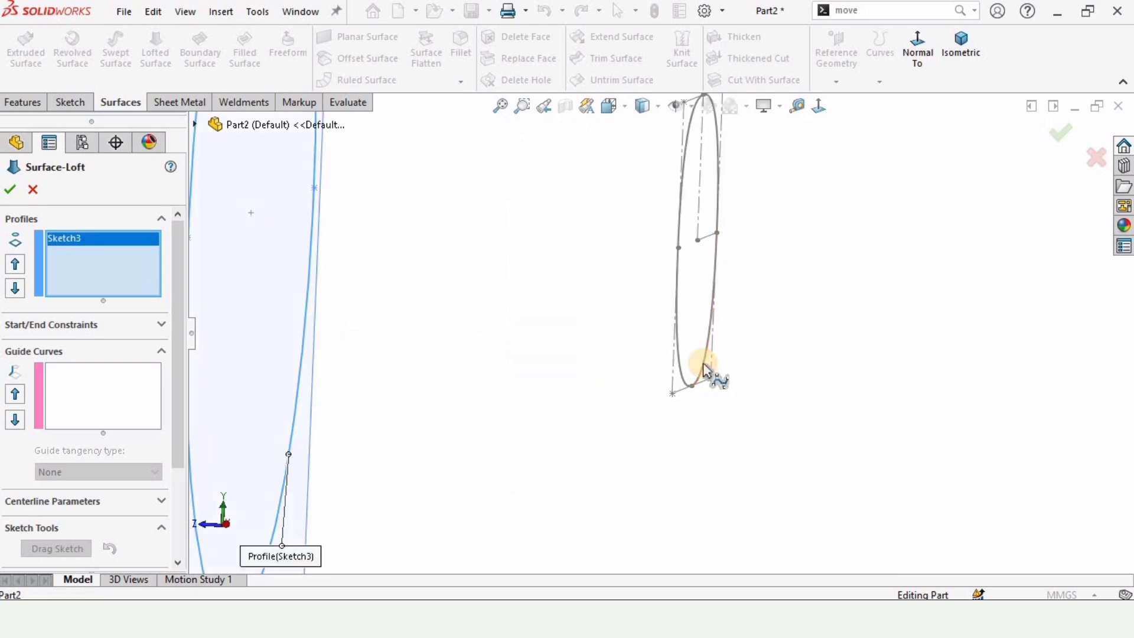
left_click(706, 371)
scroll(562, 291, "up", 4)
scroll(660, 304, "down", 2)
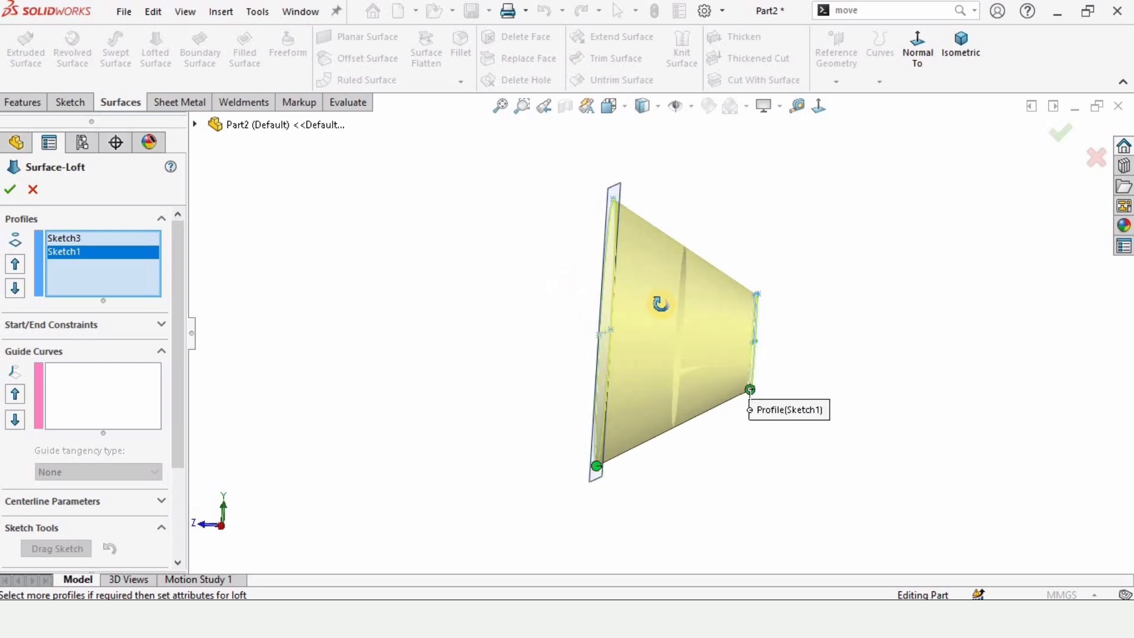
middle_click_drag(661, 304, 675, 312)
scroll(675, 311, "down", 2)
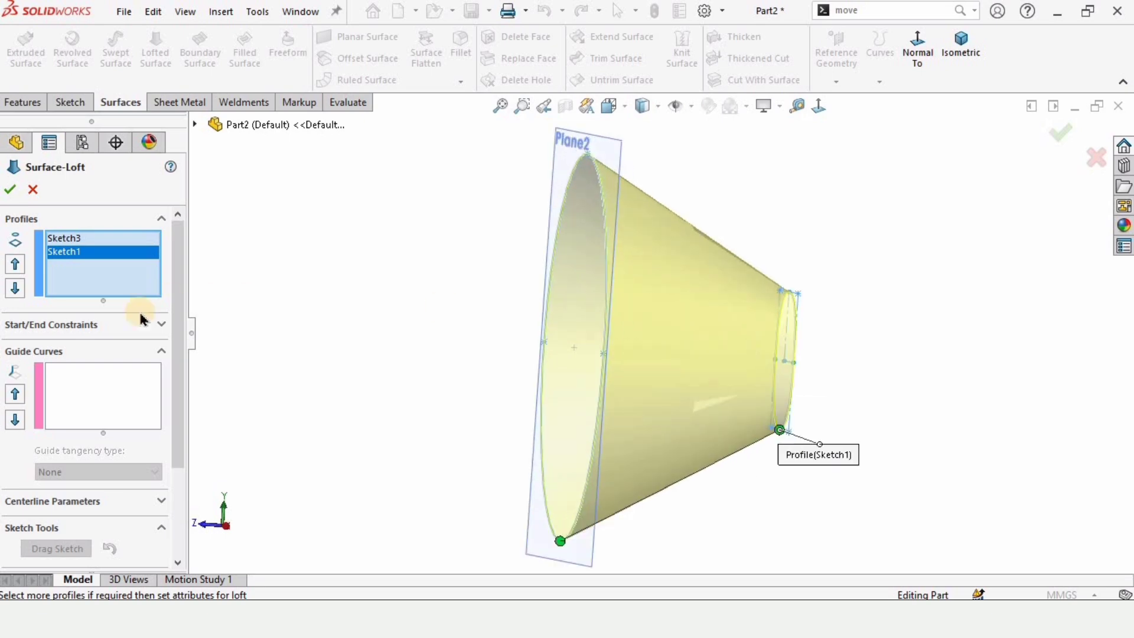
Set the loft's start constraint to Normal To Profile and finish the lofted surface
left_click(47, 326)
left_click(67, 362)
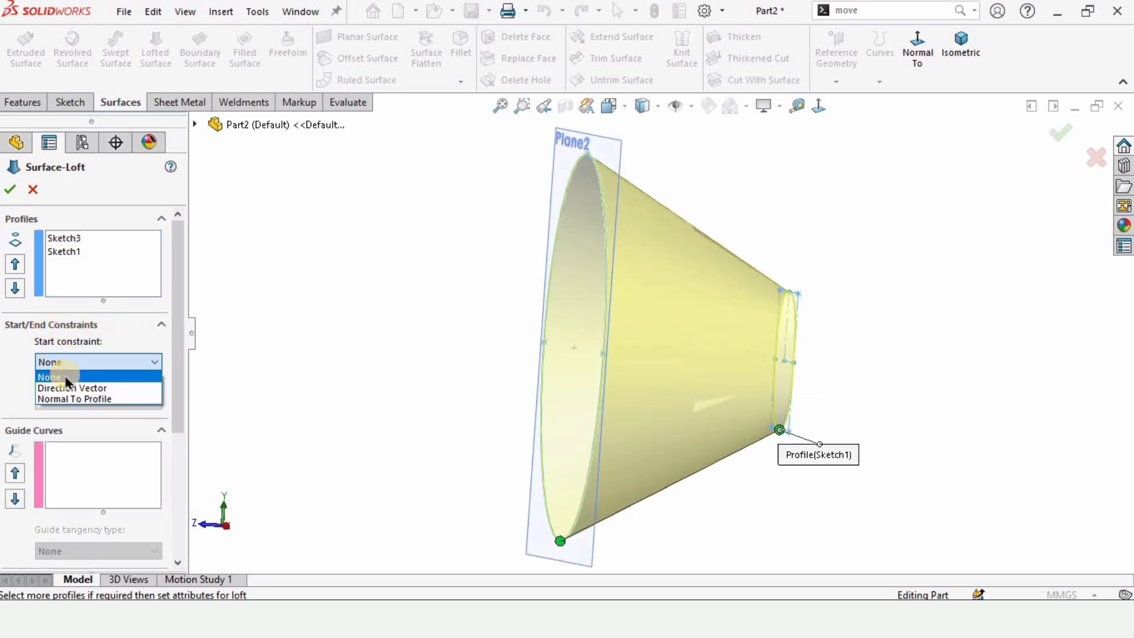
left_click(70, 399)
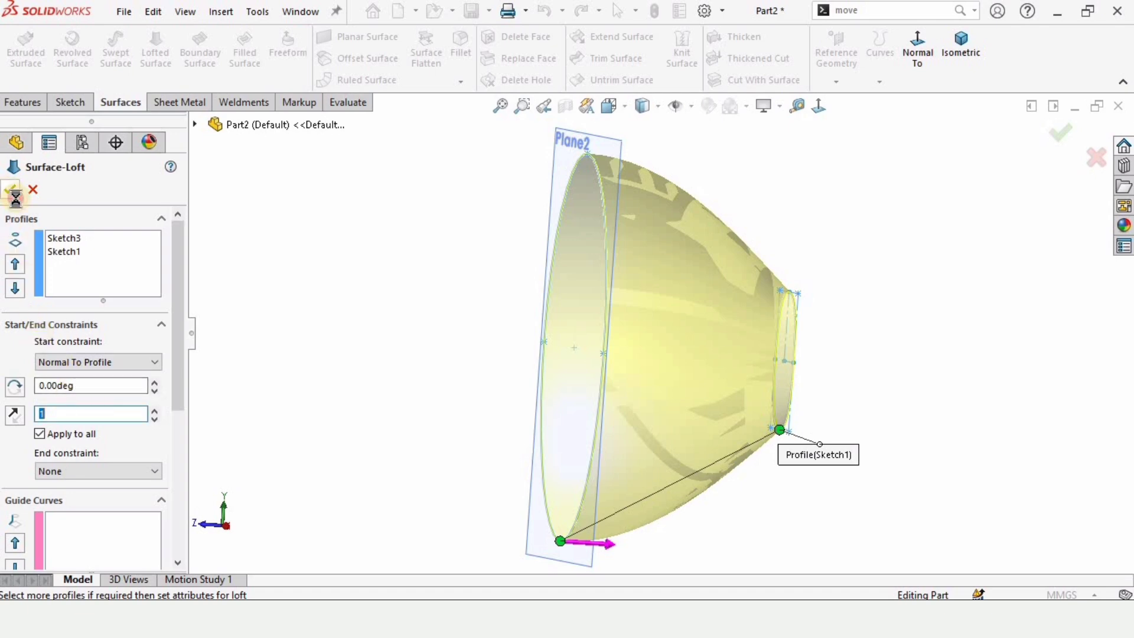
Hide the offset plane at the large elliptical opening of the loft
middle_click_drag(626, 384, 536, 479)
left_click(541, 474)
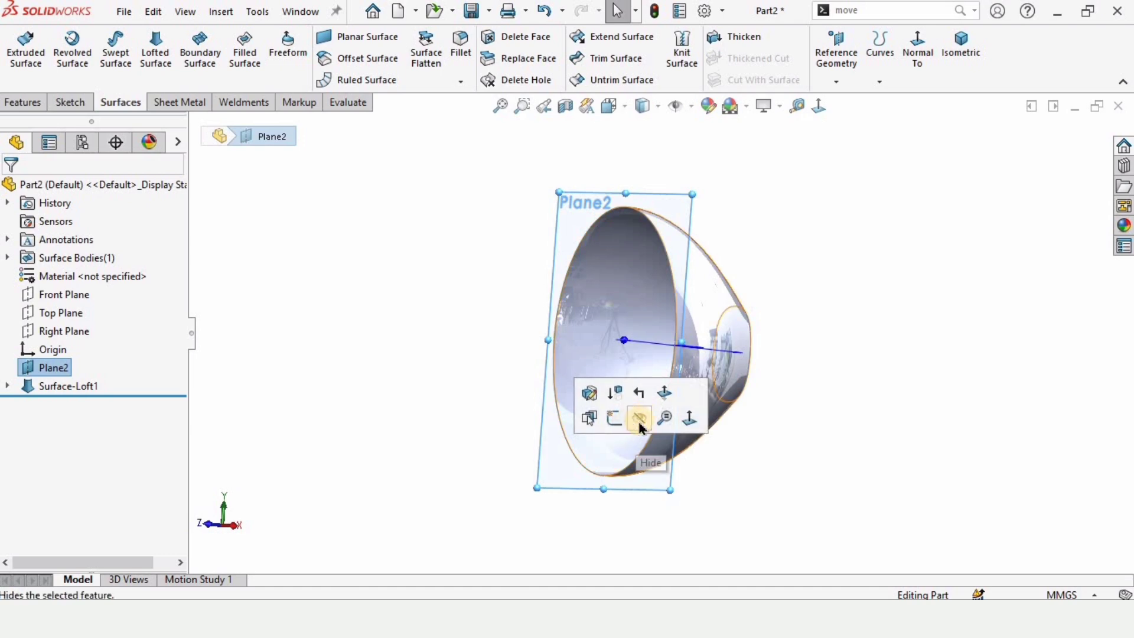
left_click(638, 424)
Apply a glossy beige-grey appearance from the appearance library to the lofted surface
middle_click_drag(674, 341, 924, 321)
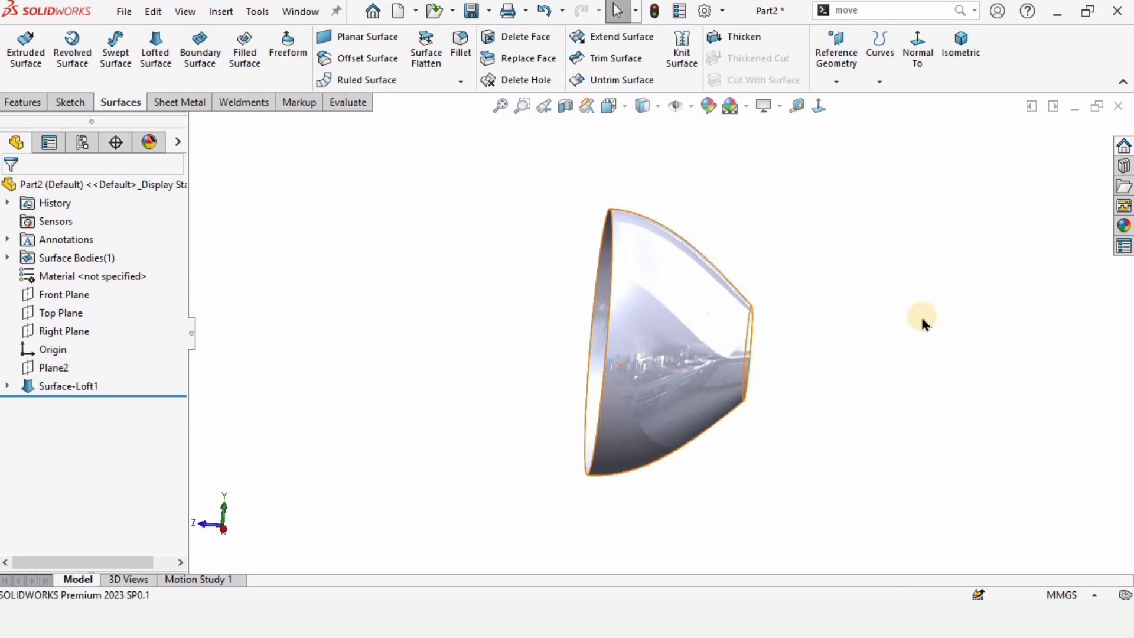
left_click(1123, 225)
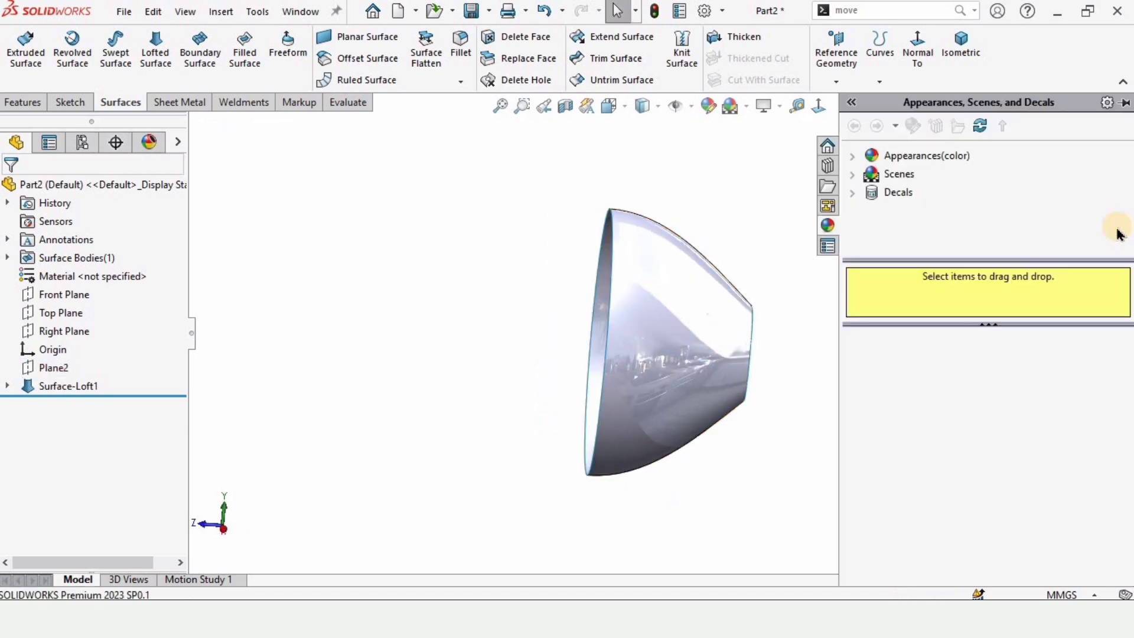
left_click(855, 157)
left_click(870, 174)
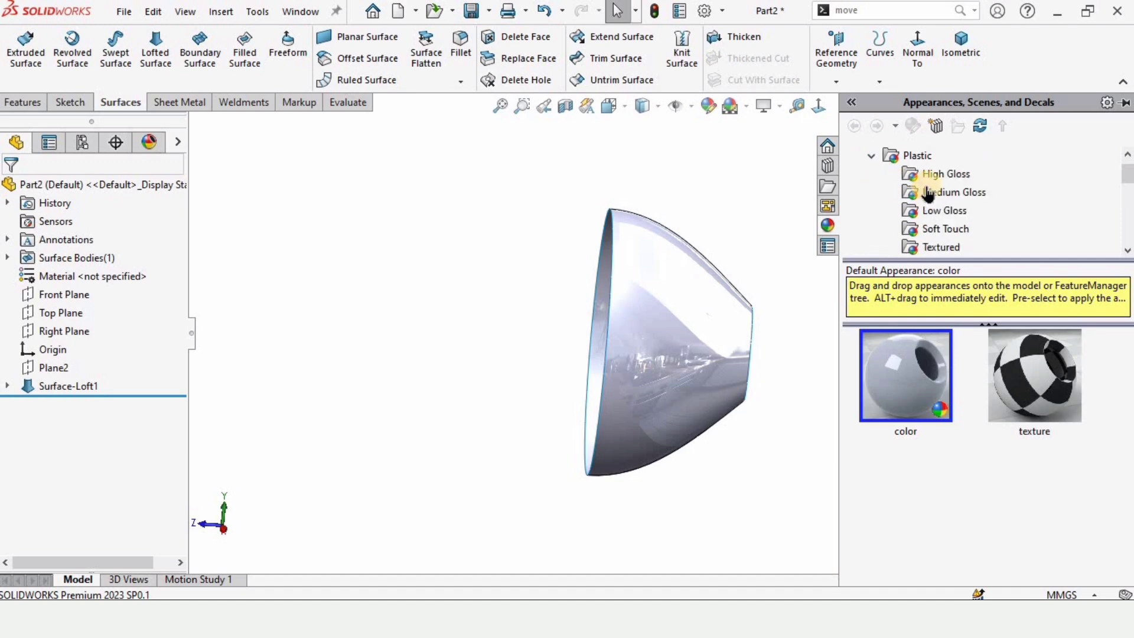
left_click_drag(988, 429, 750, 407)
Extend the surface from its large elliptical edge by a distance of 5 mm, using the Same surface extension type
middle_click_drag(749, 408, 654, 360)
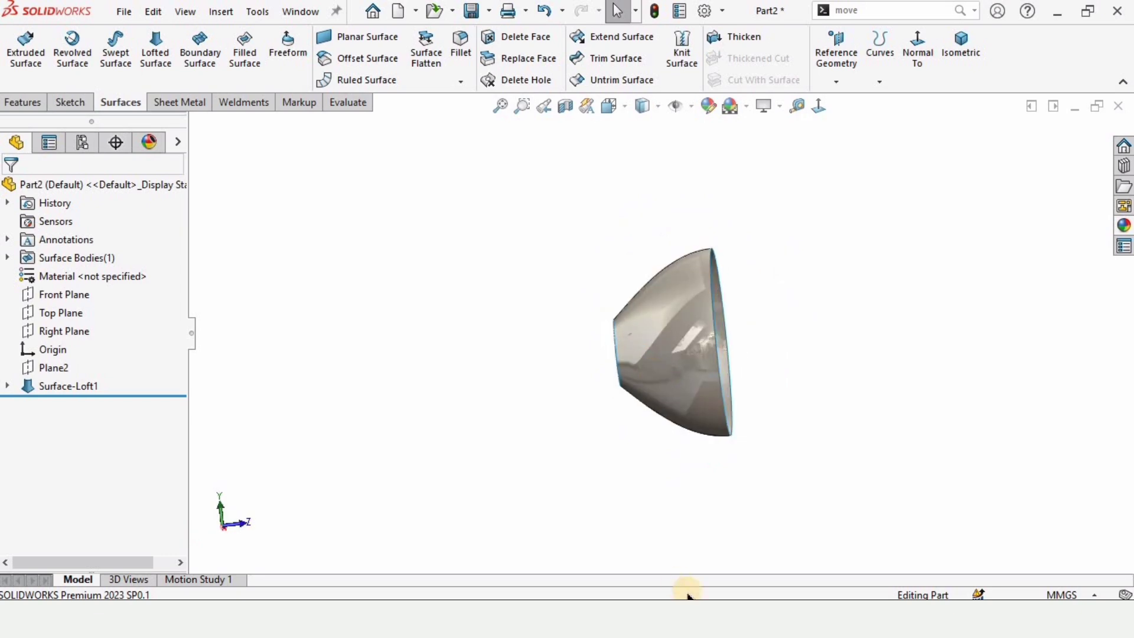
left_click(617, 36)
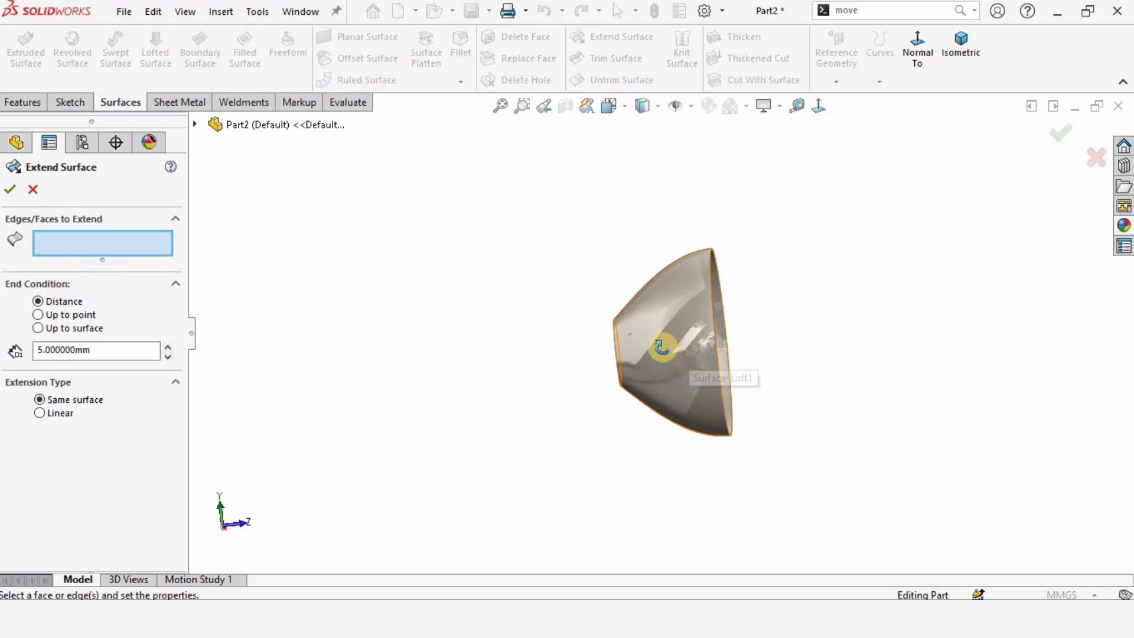
middle_click_drag(670, 354, 677, 354)
scroll(678, 354, "down", 2)
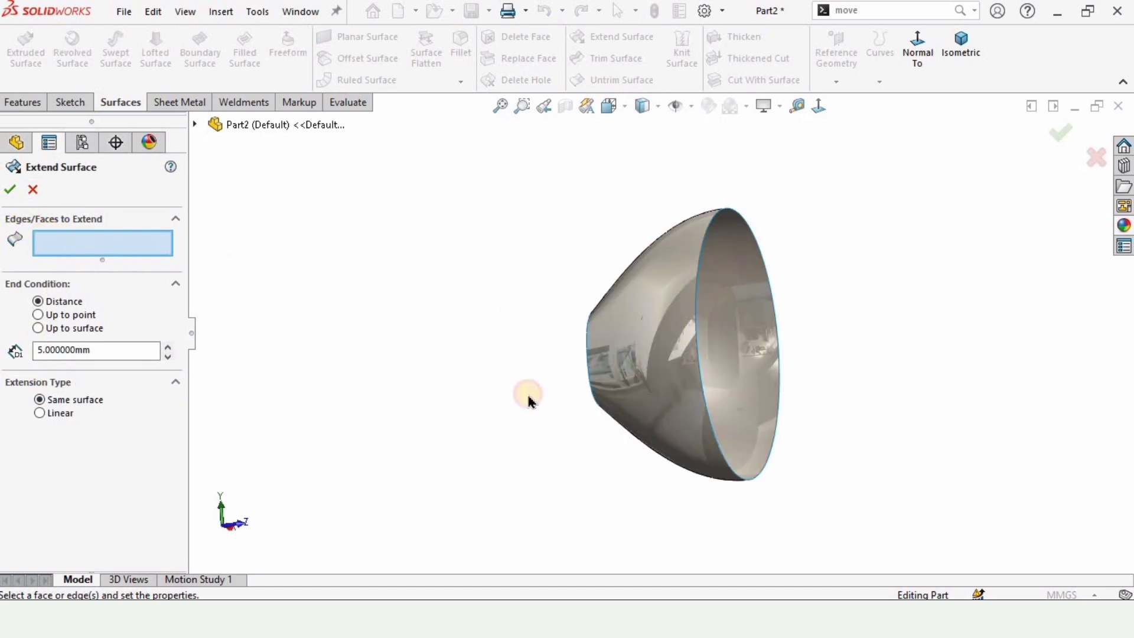
left_click(697, 301)
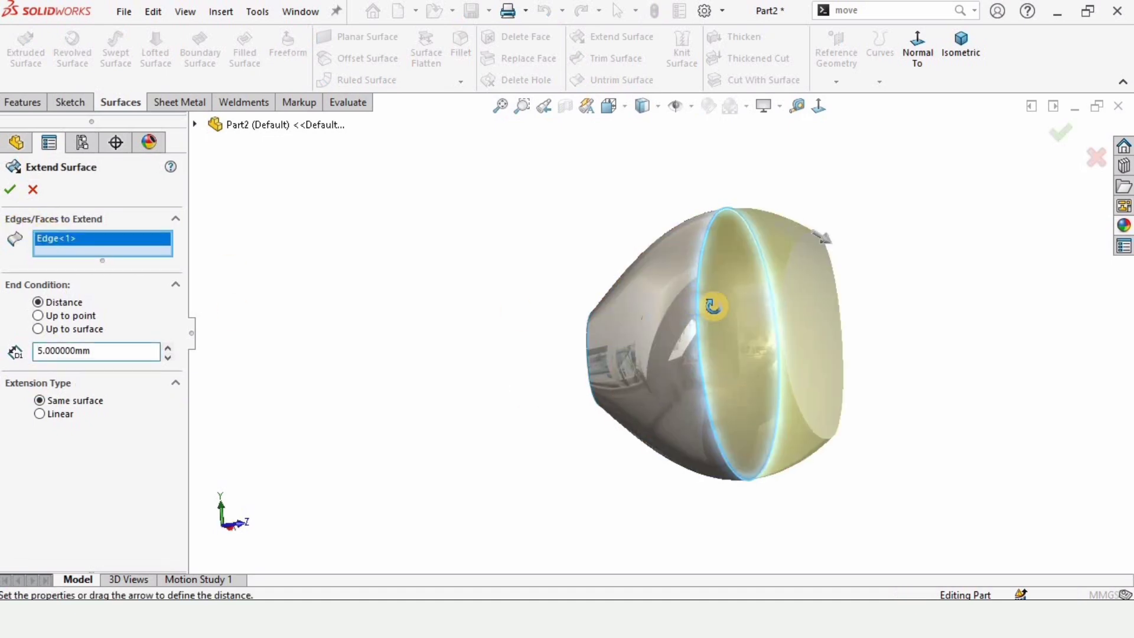
middle_click_drag(712, 306, 473, 364)
double_click(67, 353)
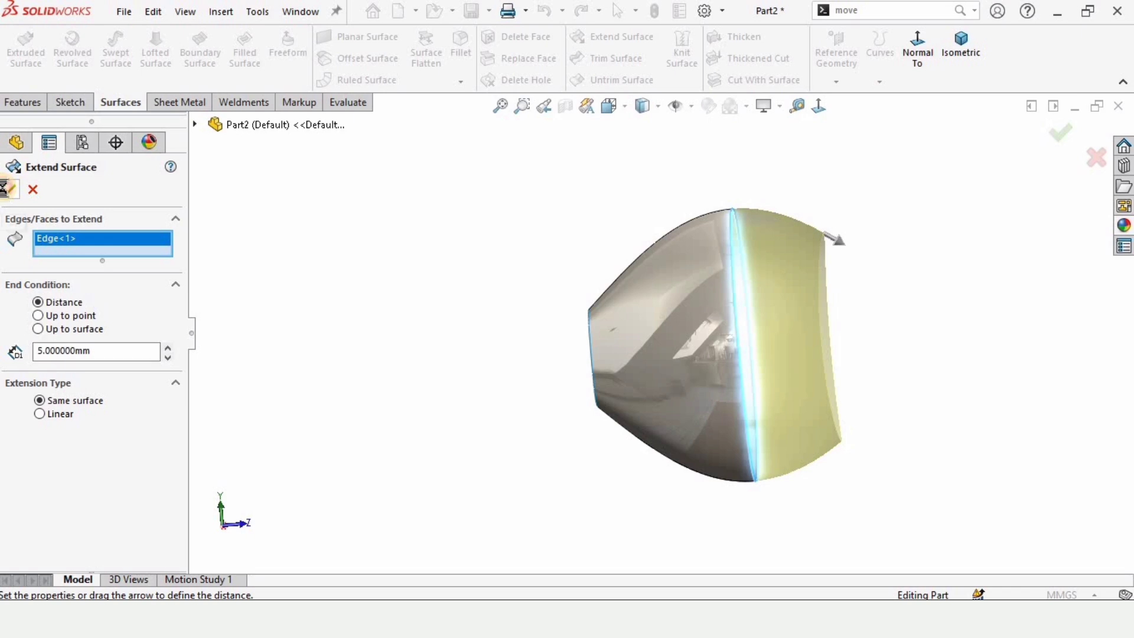
Close the extended end with a filled surface bounded by its open edge, using the Curvature edge setting
middle_click_drag(415, 359, 708, 348)
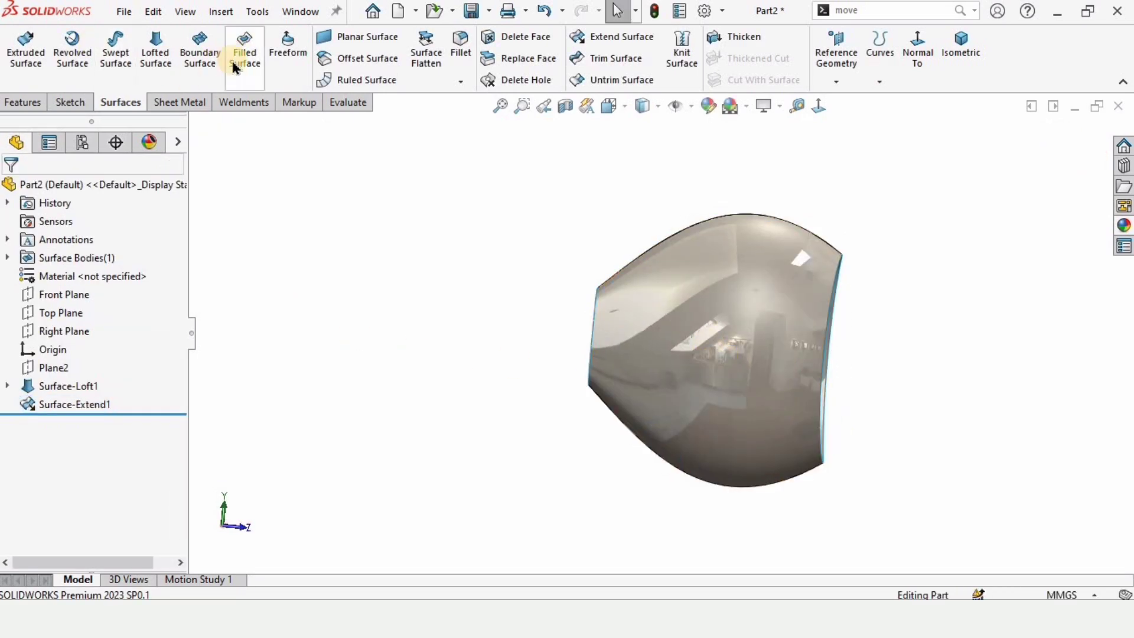
left_click(247, 53)
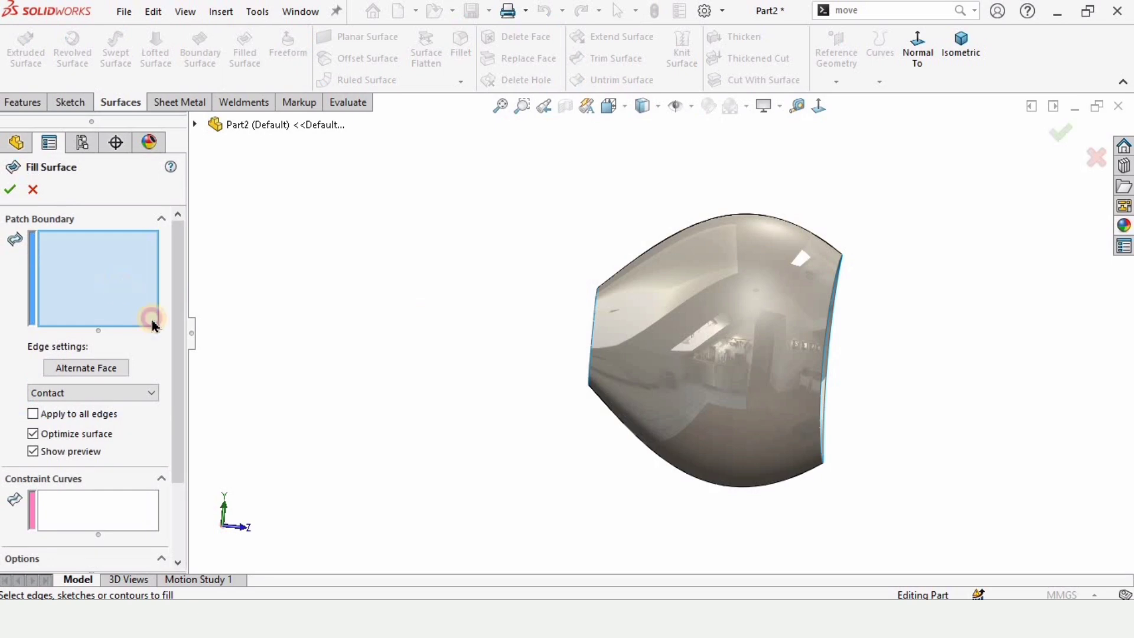
middle_click_drag(855, 434, 311, 430)
left_click(734, 248)
left_click(107, 394)
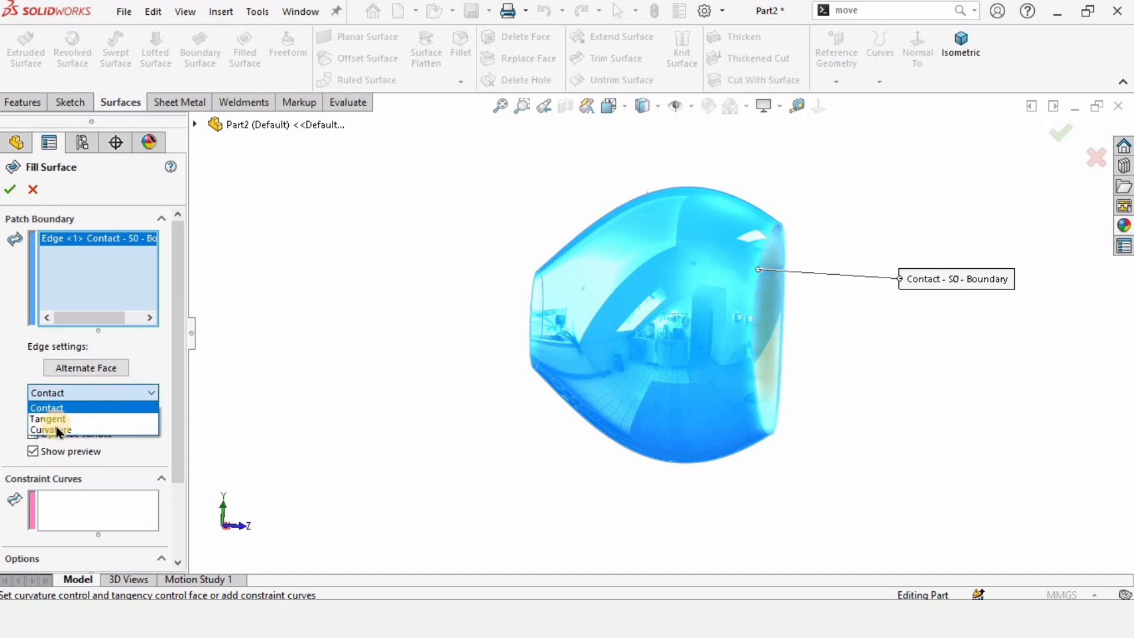
left_click(41, 431)
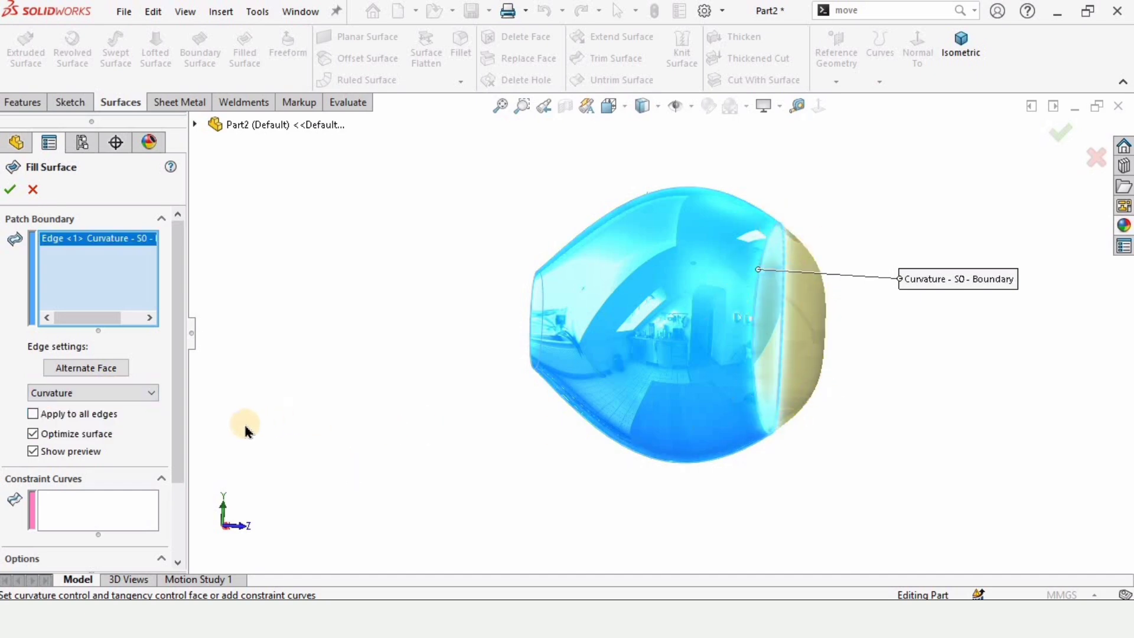
left_click(18, 190)
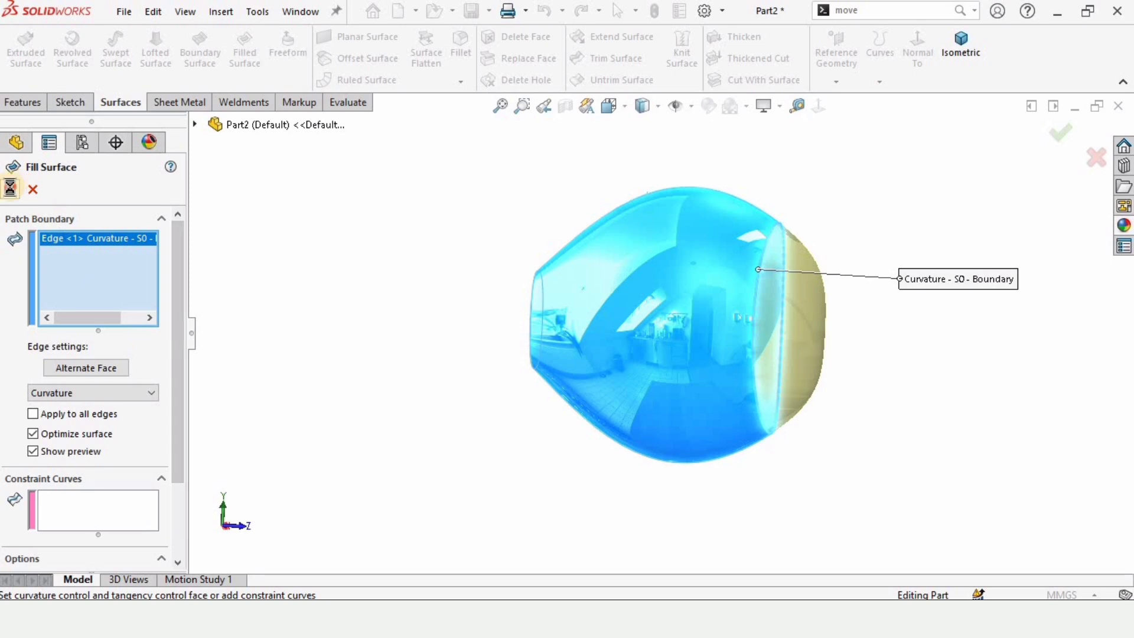
Close the small opening at the opposite end with a planar surface bounded by its edge
middle_click_drag(571, 313, 735, 312)
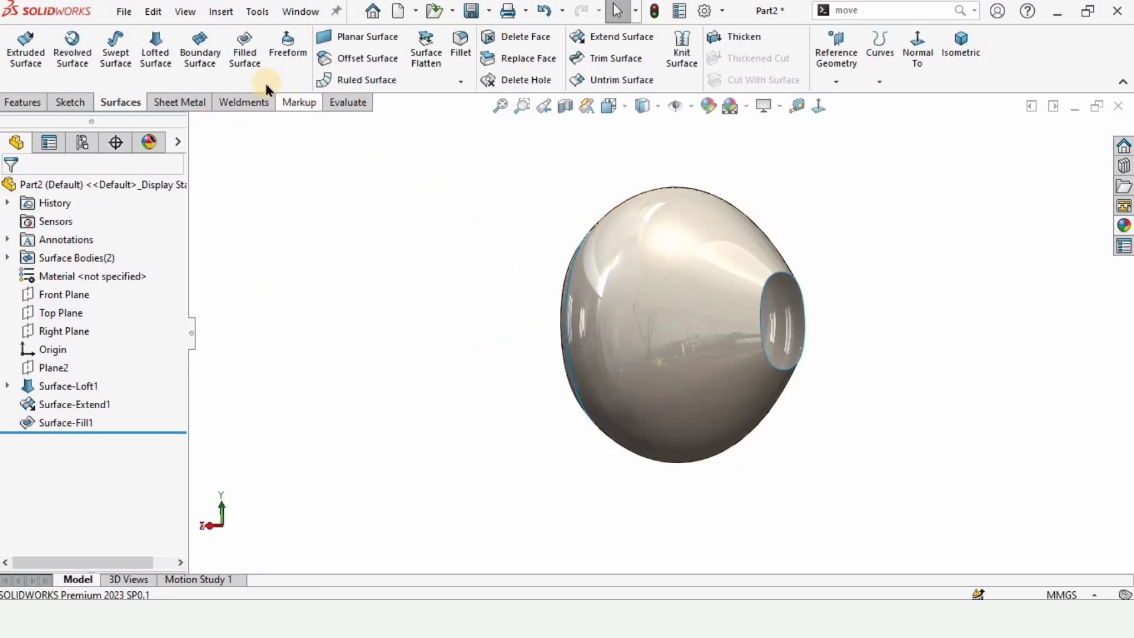
left_click(352, 41)
scroll(718, 261, "down", 3)
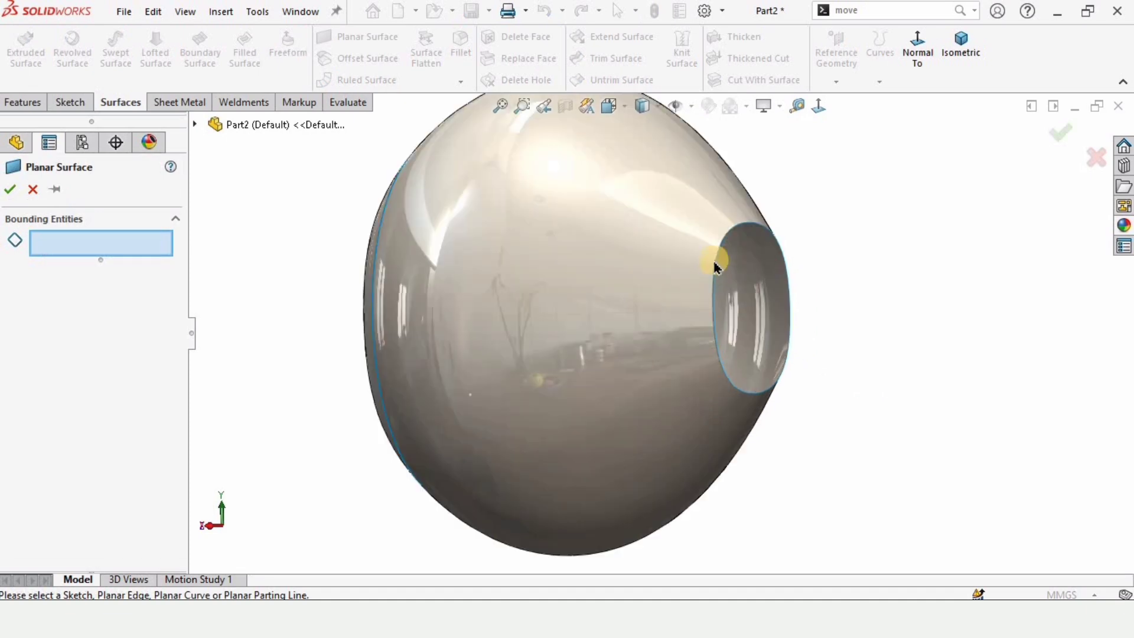
left_click(720, 254)
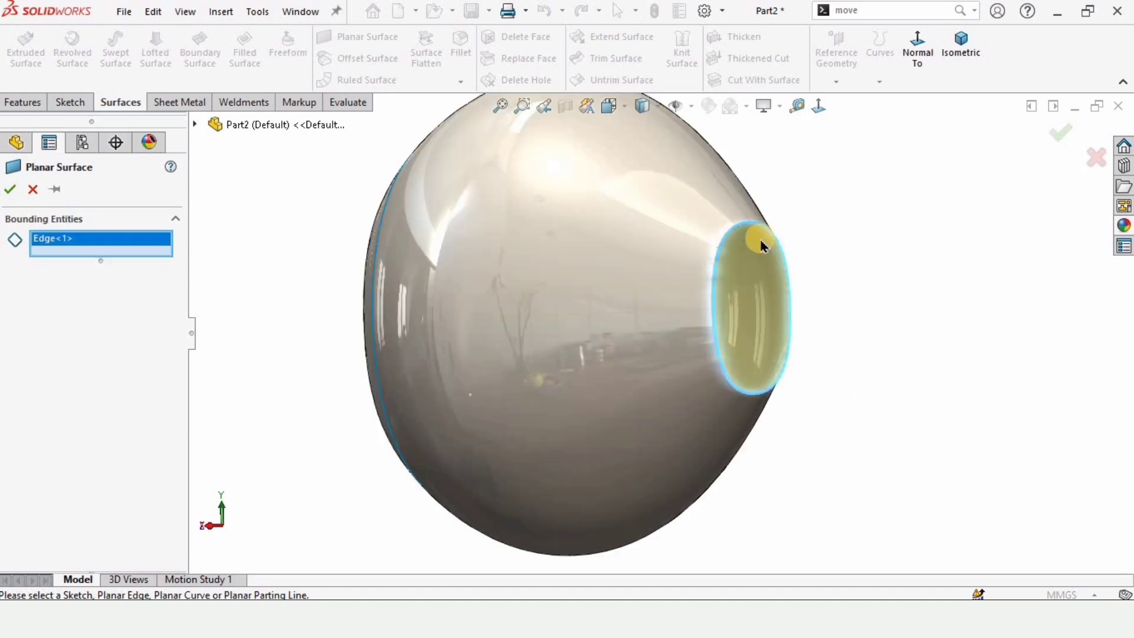
left_click(13, 190)
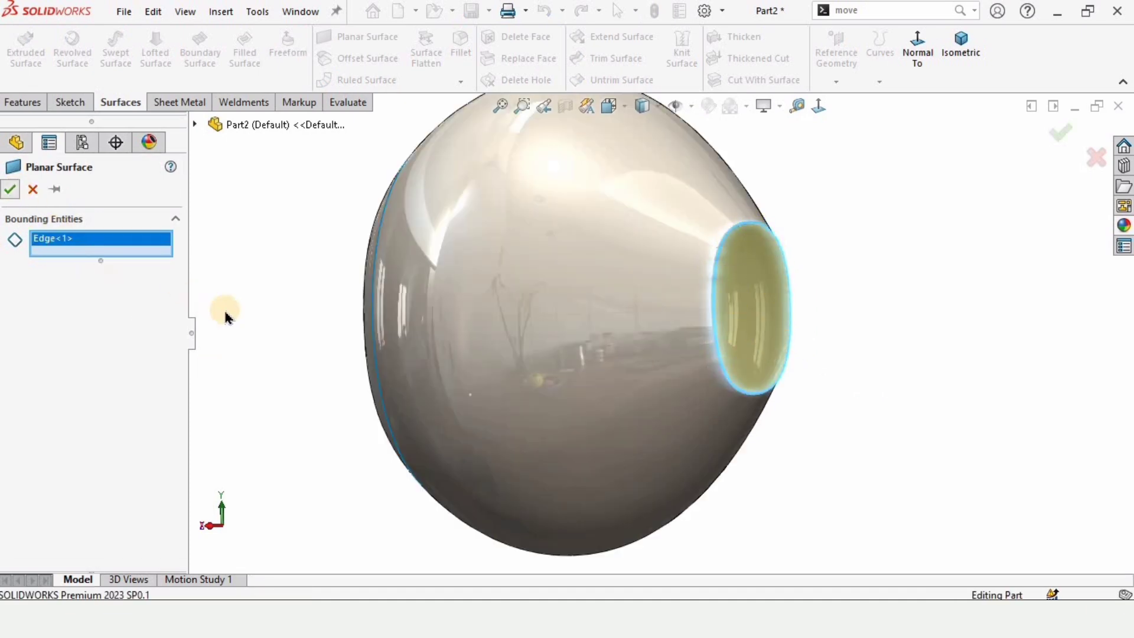
Start a sketch on the small planar end face and convert the face's outline into sketch geometry
middle_click_drag(607, 303, 761, 297)
left_click(781, 322)
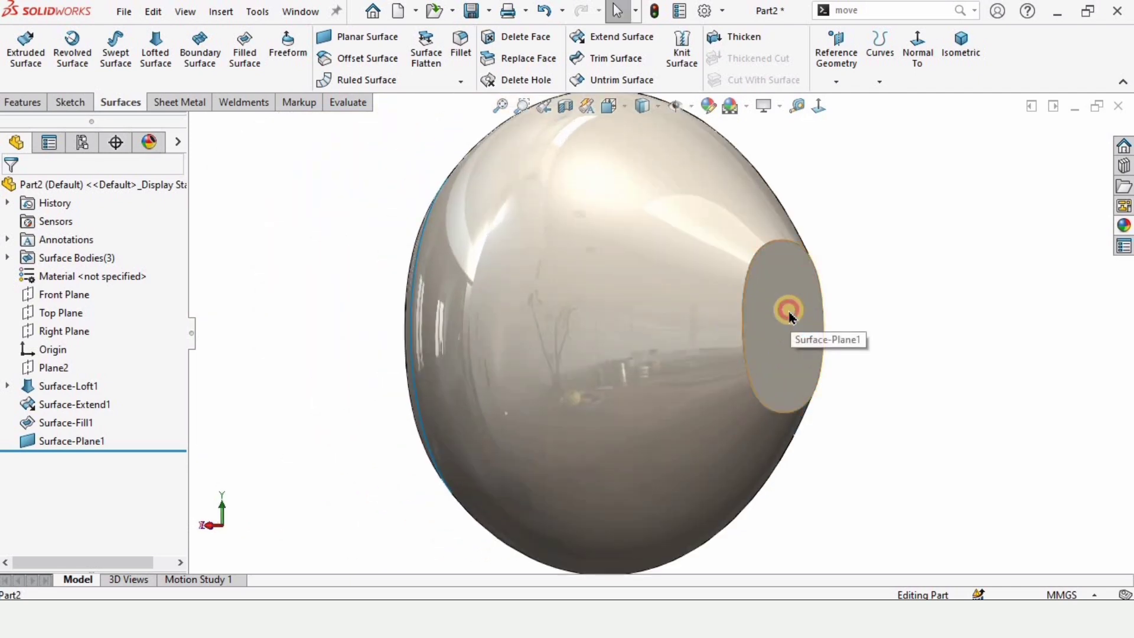
left_click(859, 261)
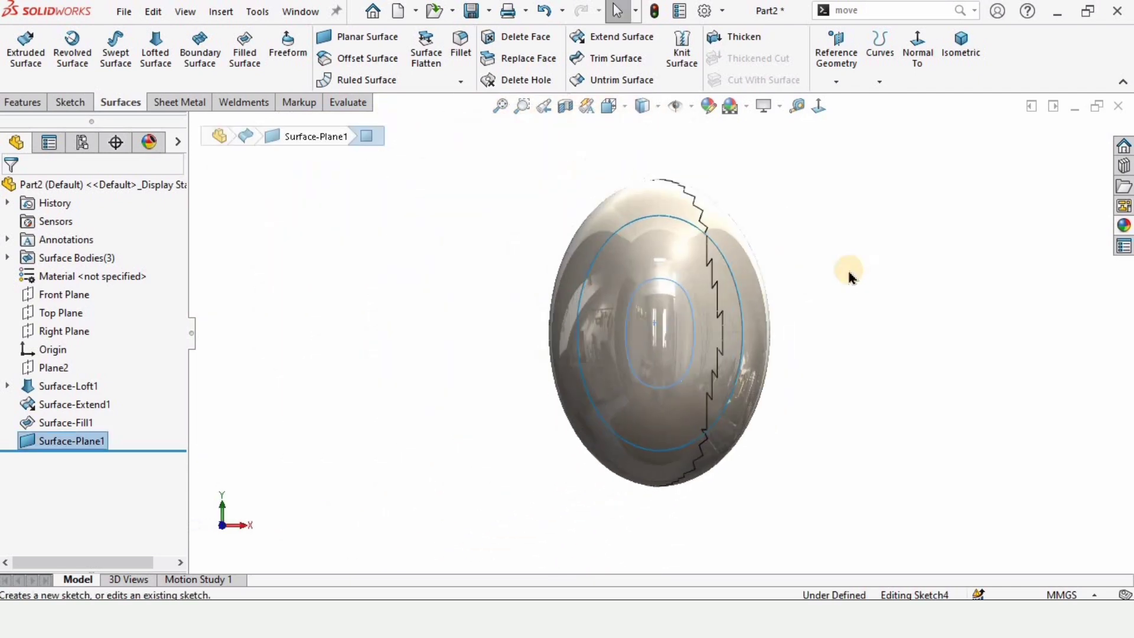
left_click(614, 105)
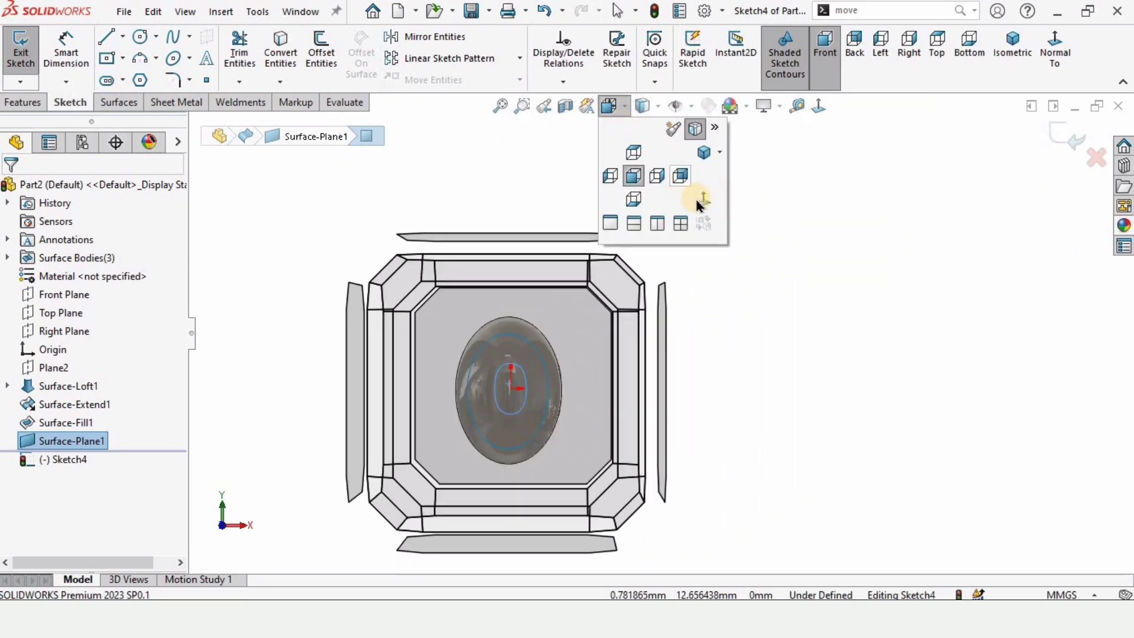
left_click(680, 175)
scroll(658, 328, "up", 5)
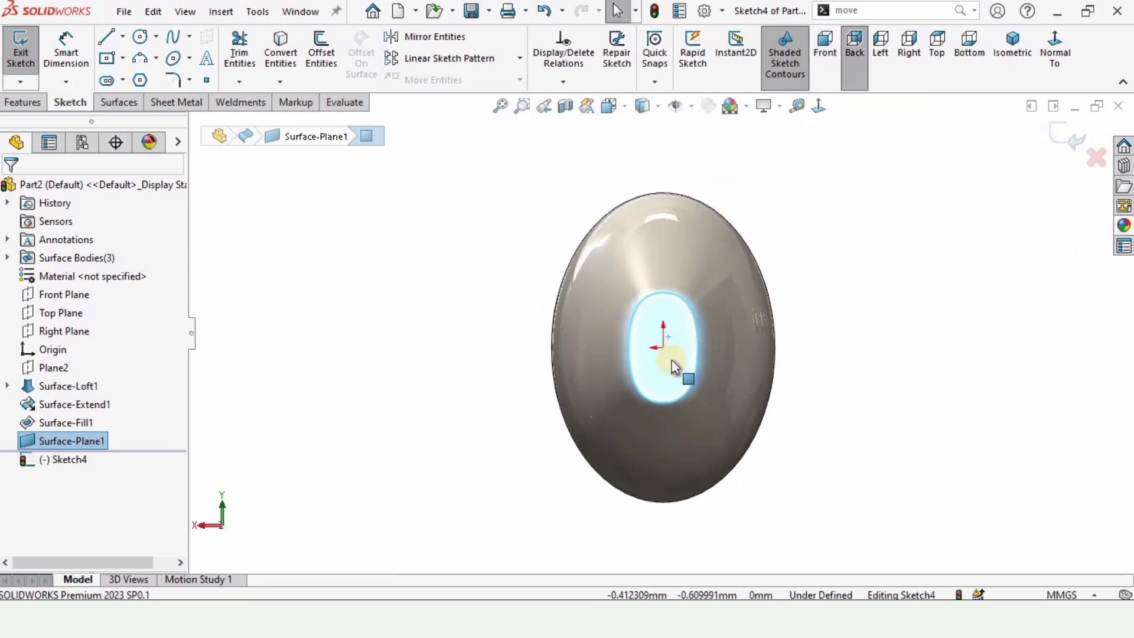
left_click(418, 375)
scroll(664, 328, "up", 3)
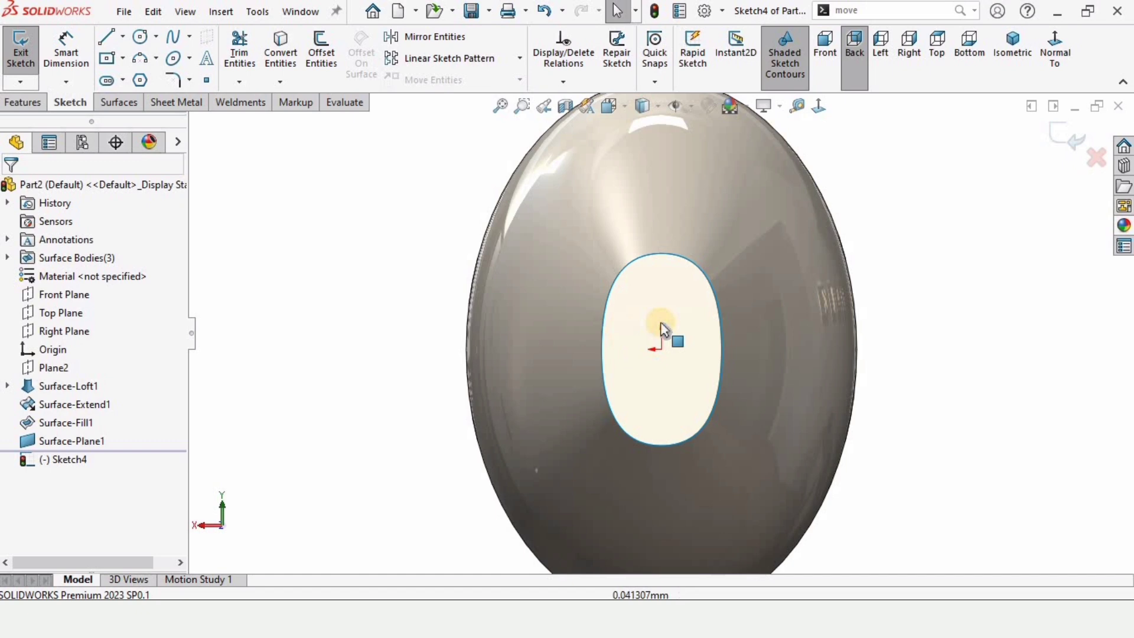
left_click(648, 291)
left_click(289, 59)
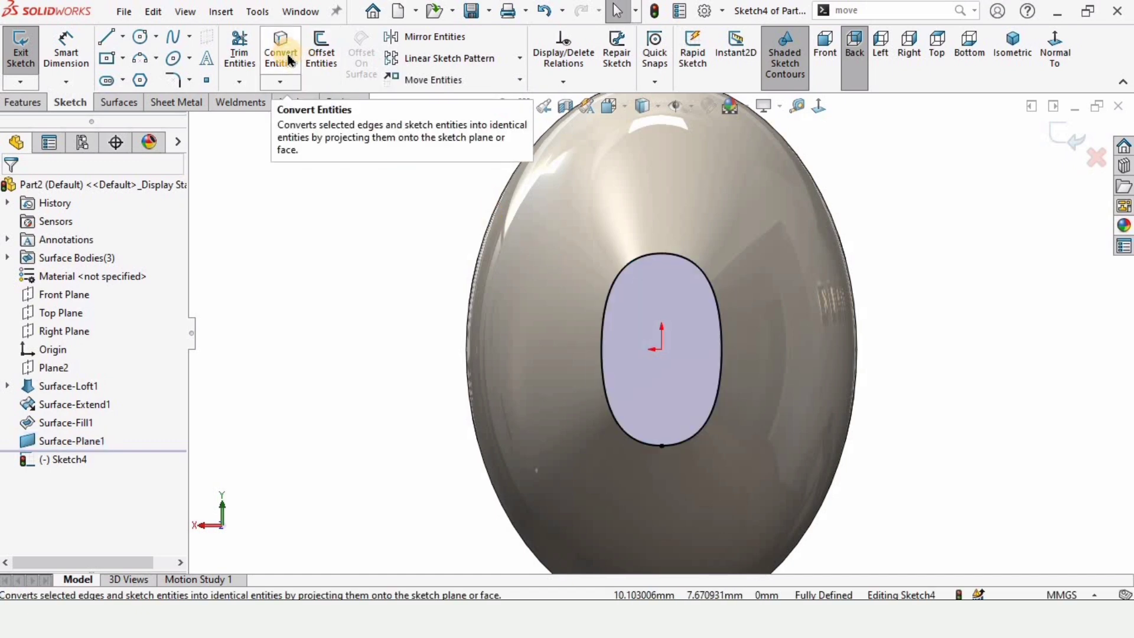
Offset the converted outline inward by 0.5 mm, with the base geometry left as regular rather than construction geometry
left_click(629, 261)
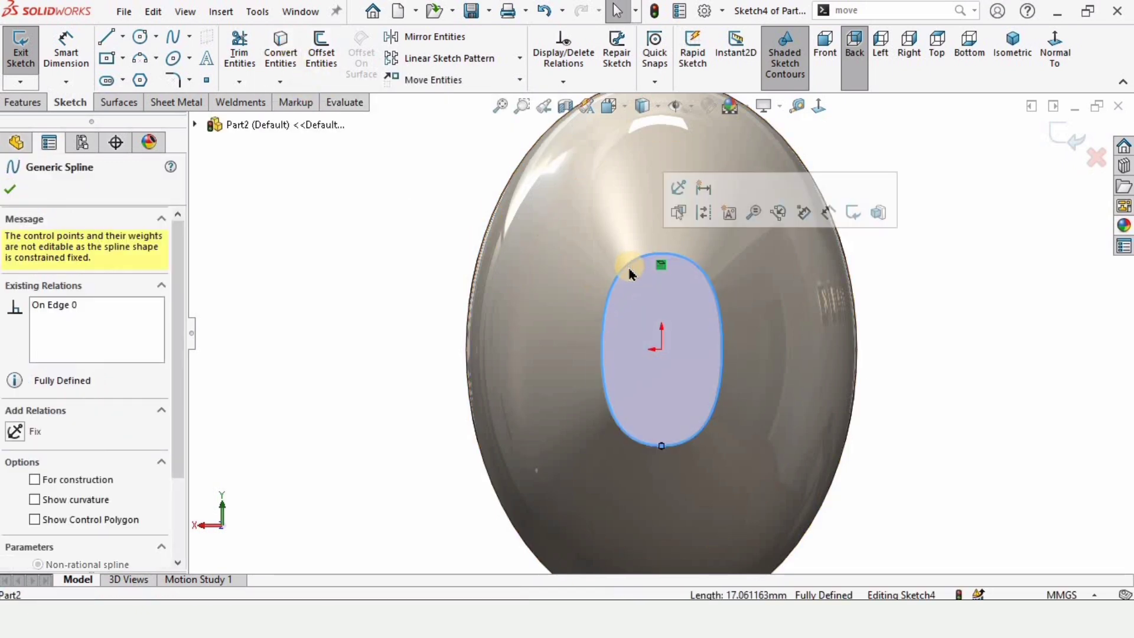
left_click(322, 53)
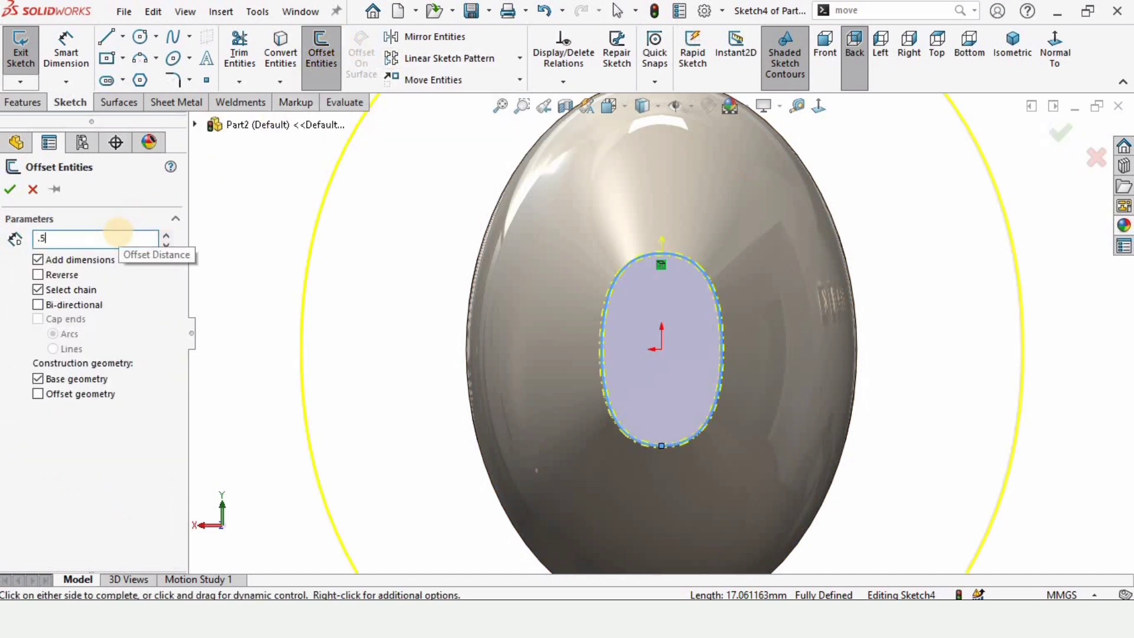
type(".5")
key("Return")
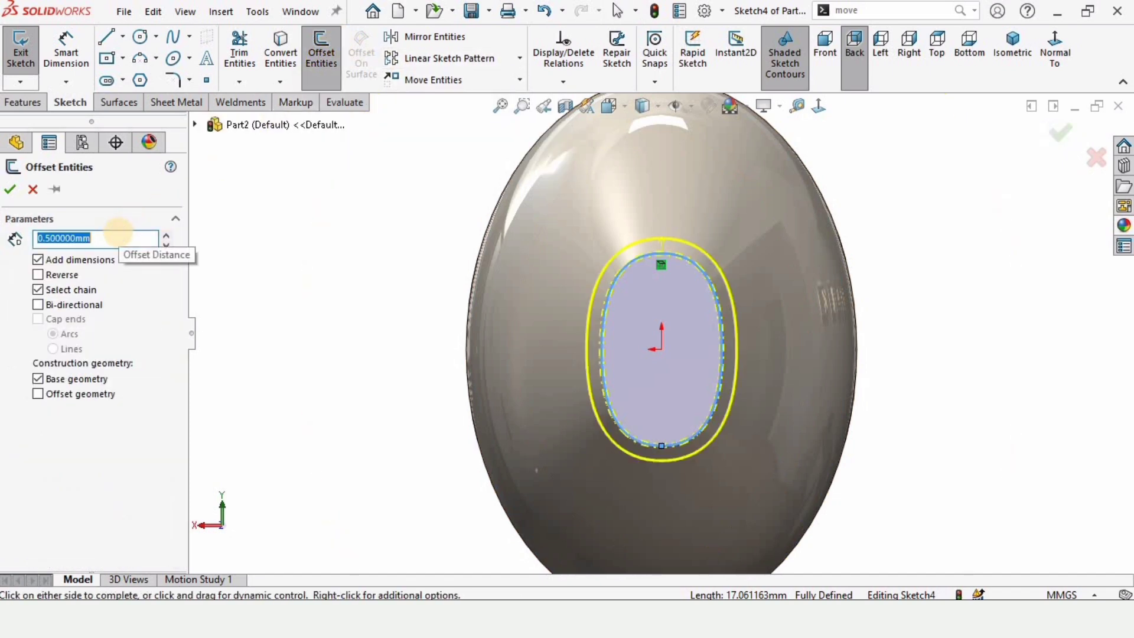
left_click(37, 275)
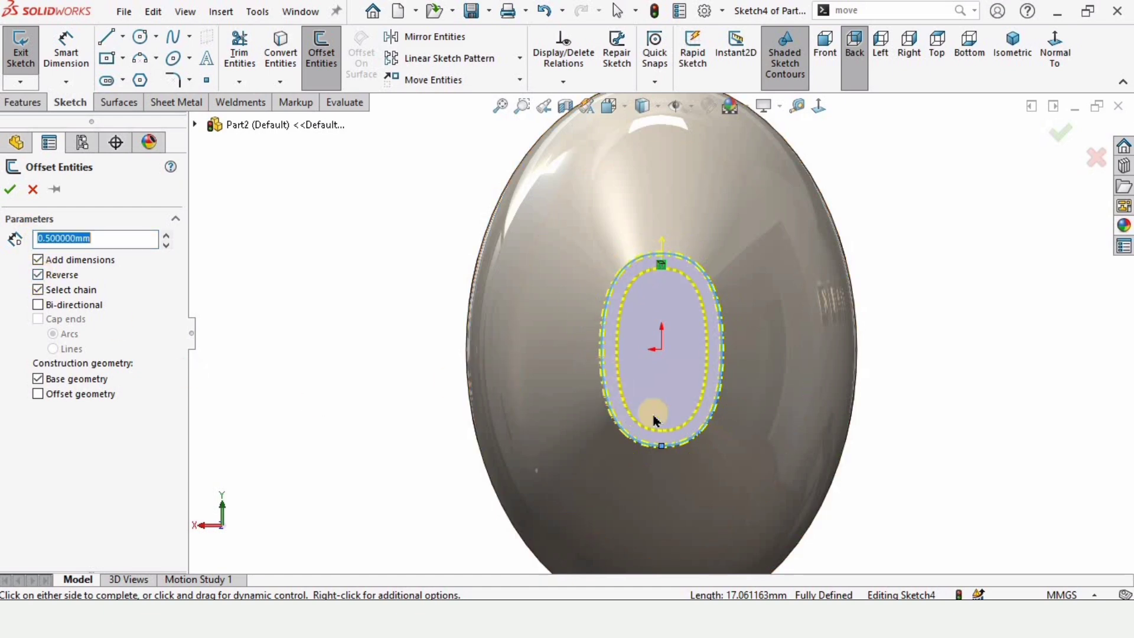
left_click(38, 380)
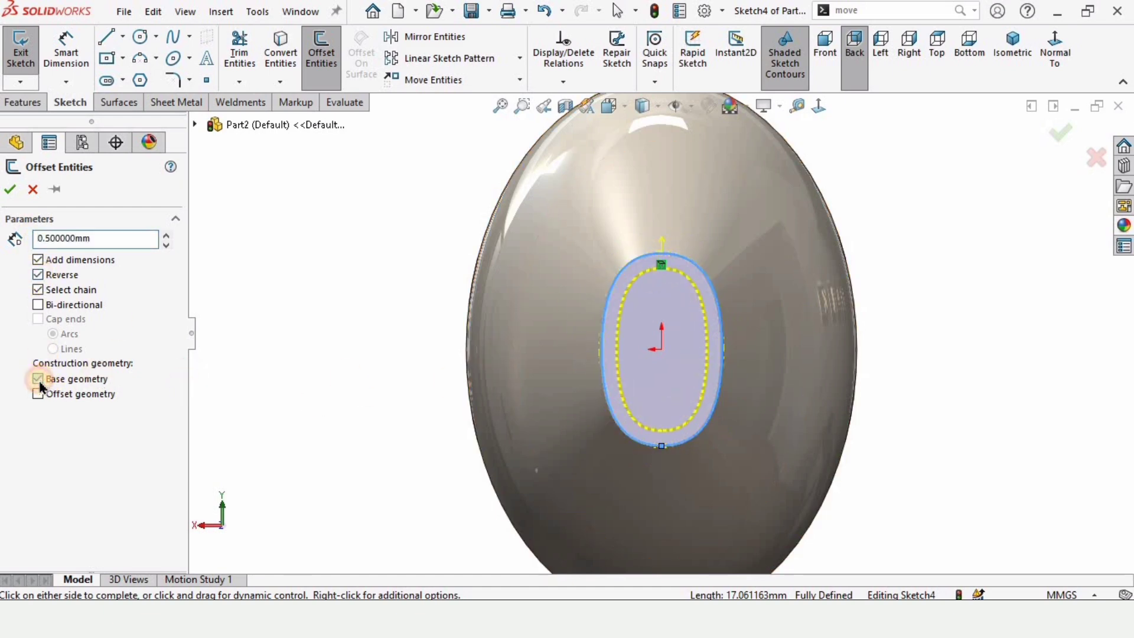
left_click(8, 189)
Trim the small planar end surface with the offset sketch, using Keep selections to retain only the outer ring
left_click(121, 103)
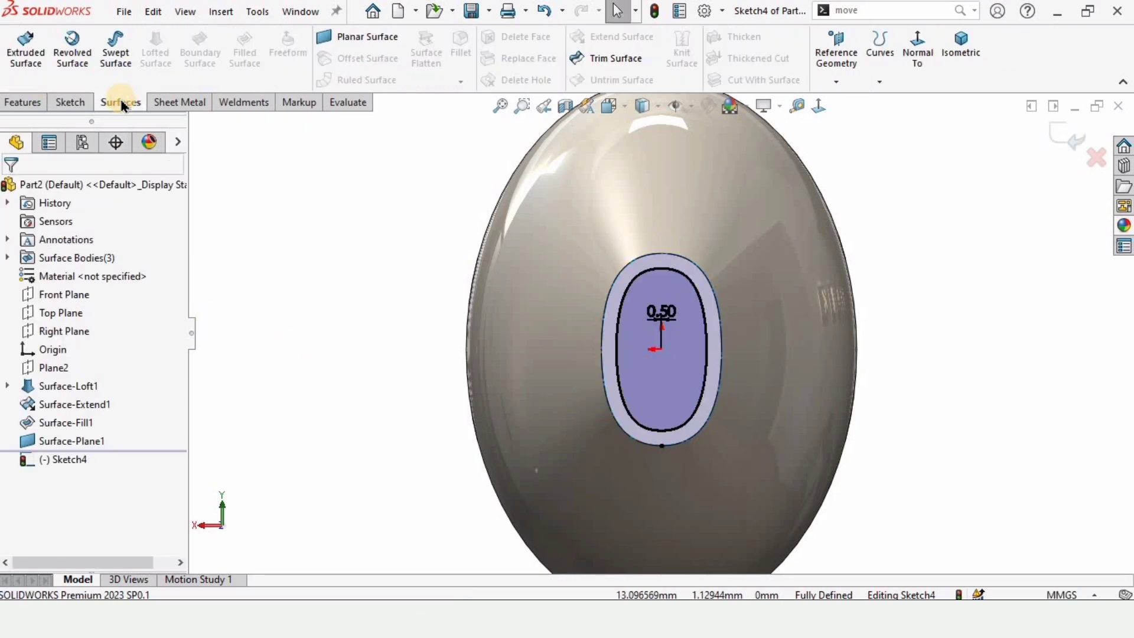
left_click(597, 59)
scroll(720, 357, "down", 3)
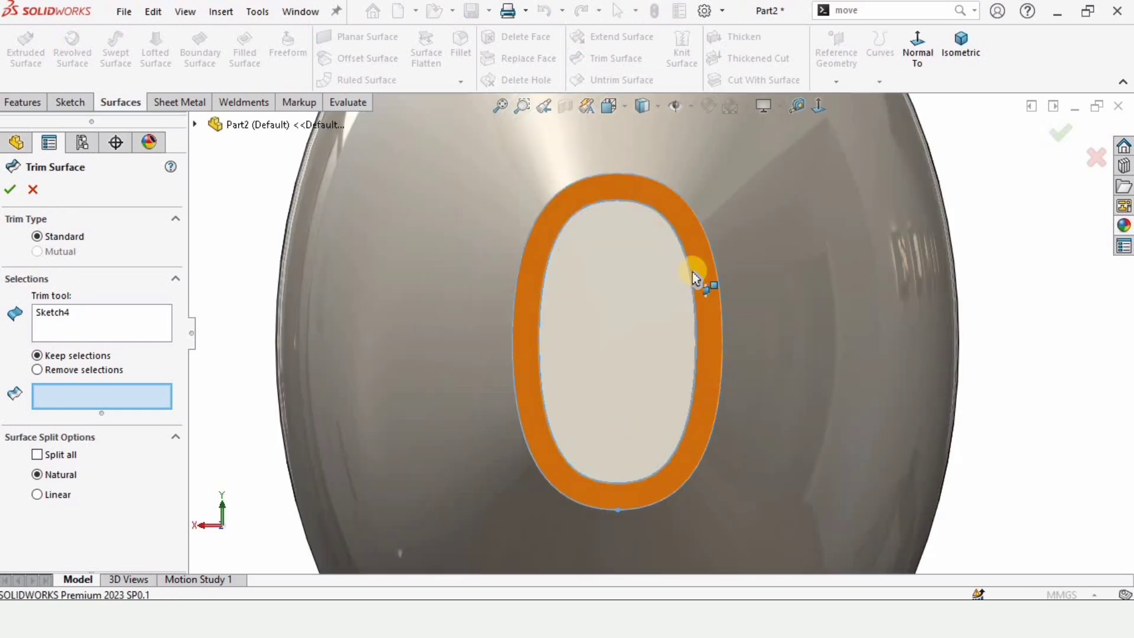
left_click(698, 253)
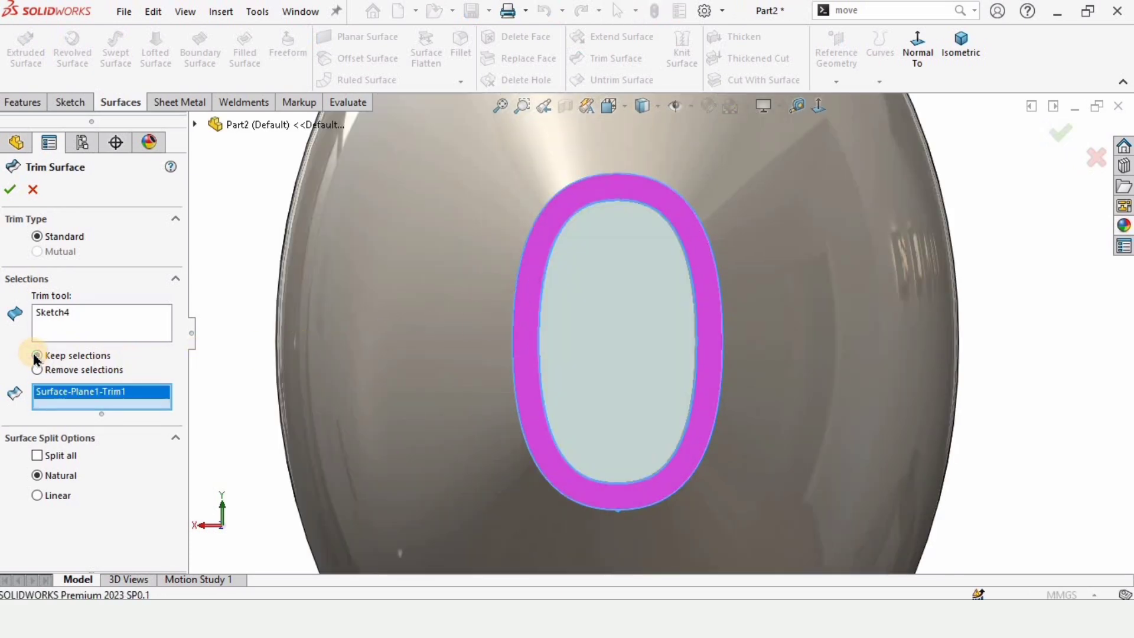
key("Return")
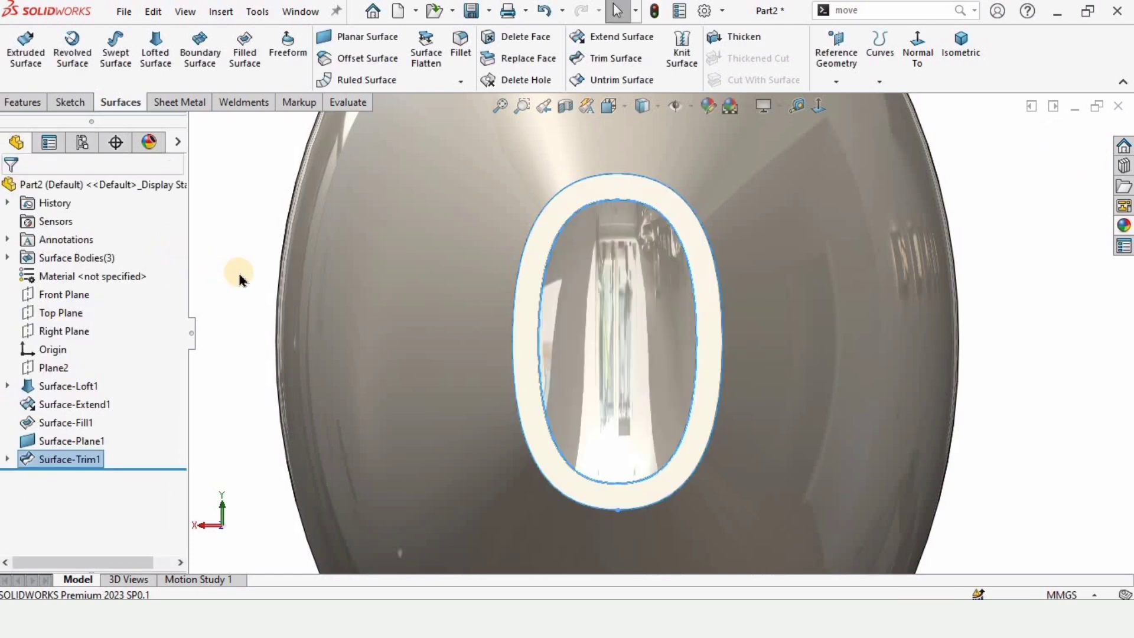
Set up a Perpendicular to Vector ruled surface with a 1 mm distance, using the ring face as reference vector
scroll(555, 329, "up", 3)
mouse_move(539, 332)
middle_mouse_down()
mouse_move(577, 324)
mouse_move(598, 298)
mouse_move(548, 341)
middle_mouse_up()
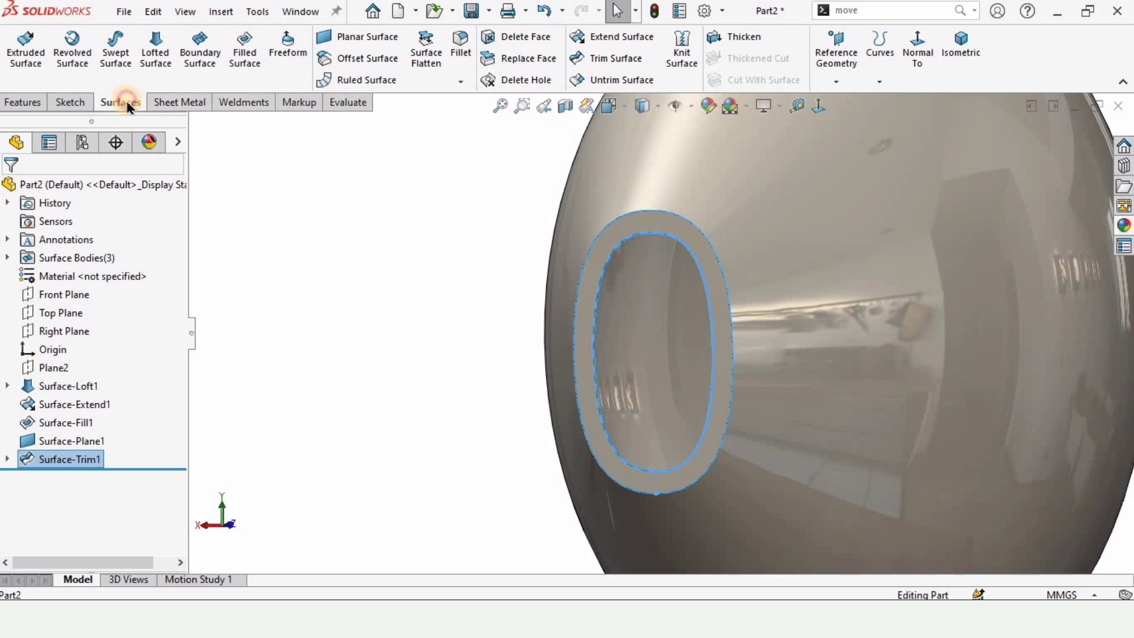
left_click(348, 79)
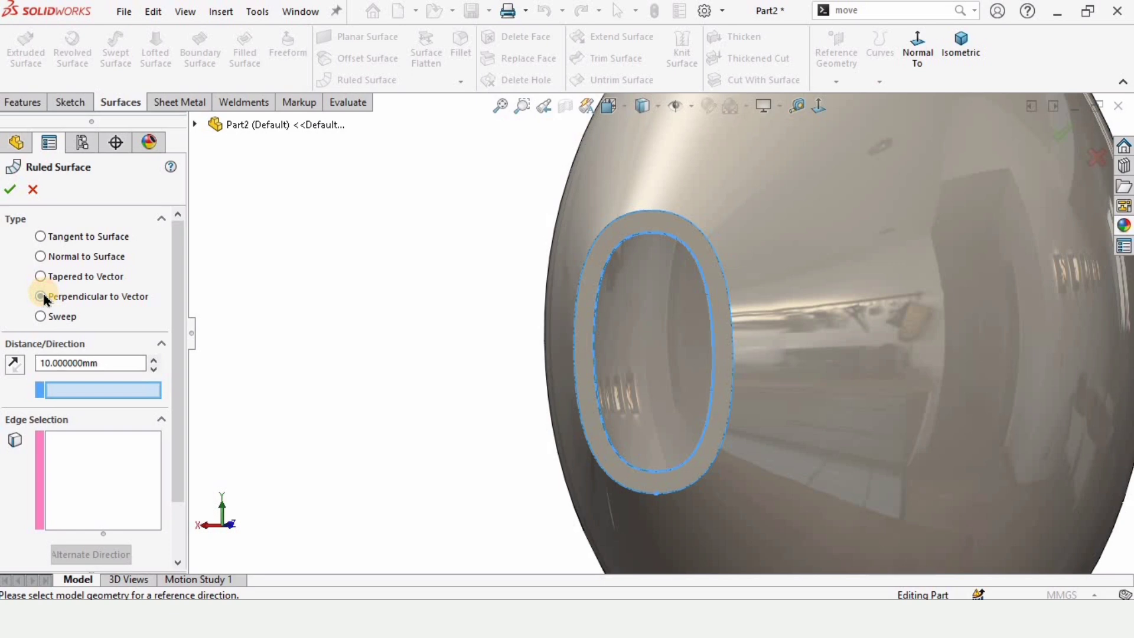
left_click(594, 306)
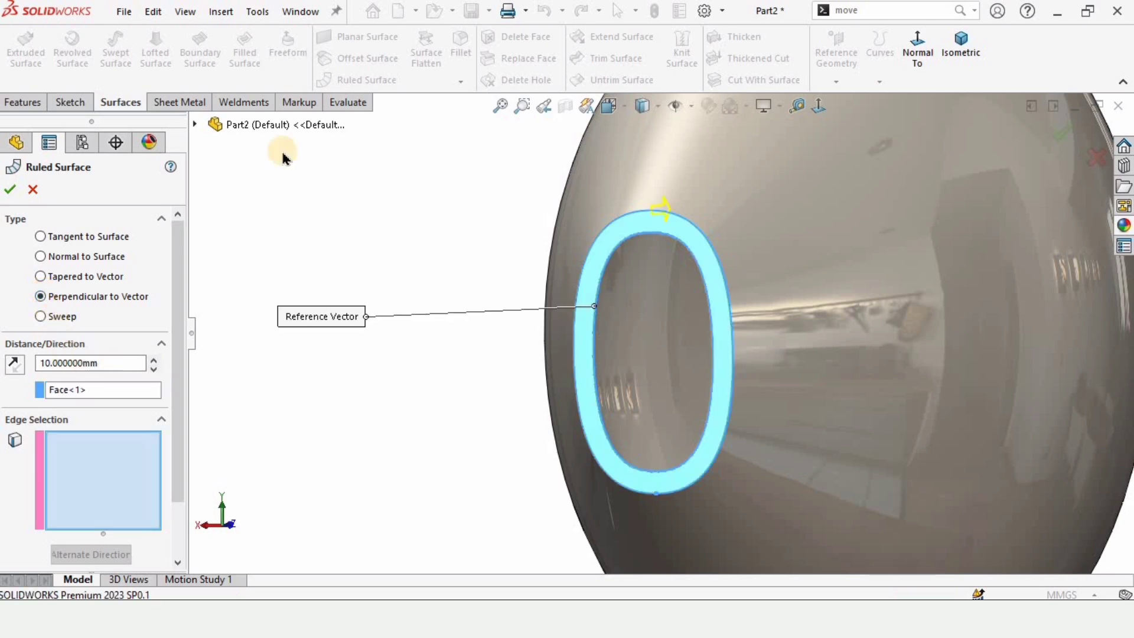
left_click(196, 124)
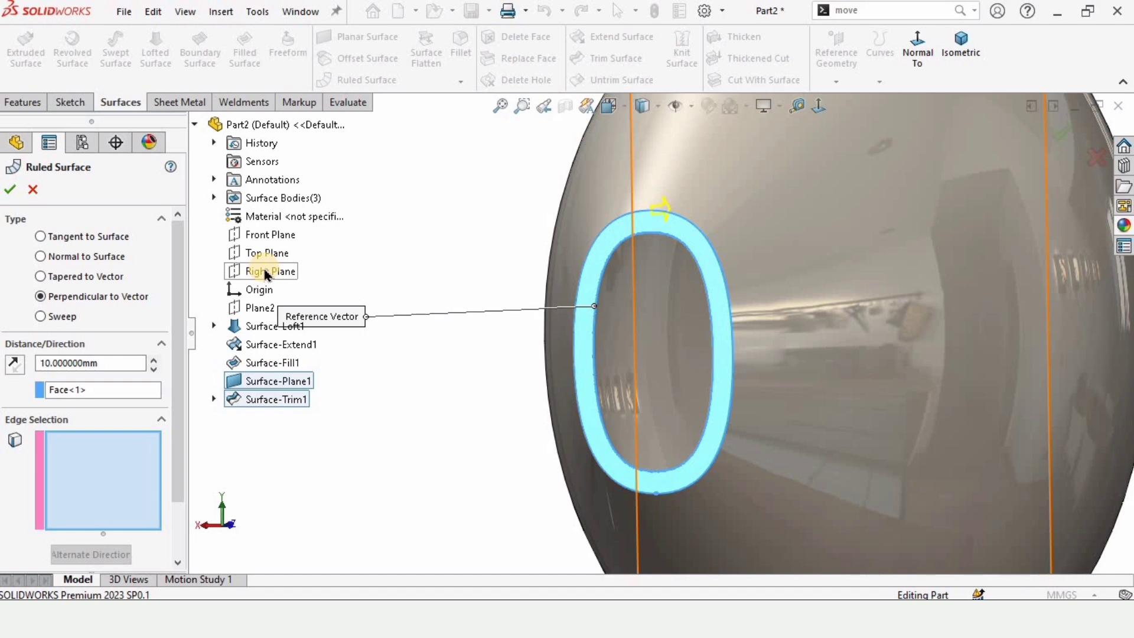
scroll(732, 351, "up", 5)
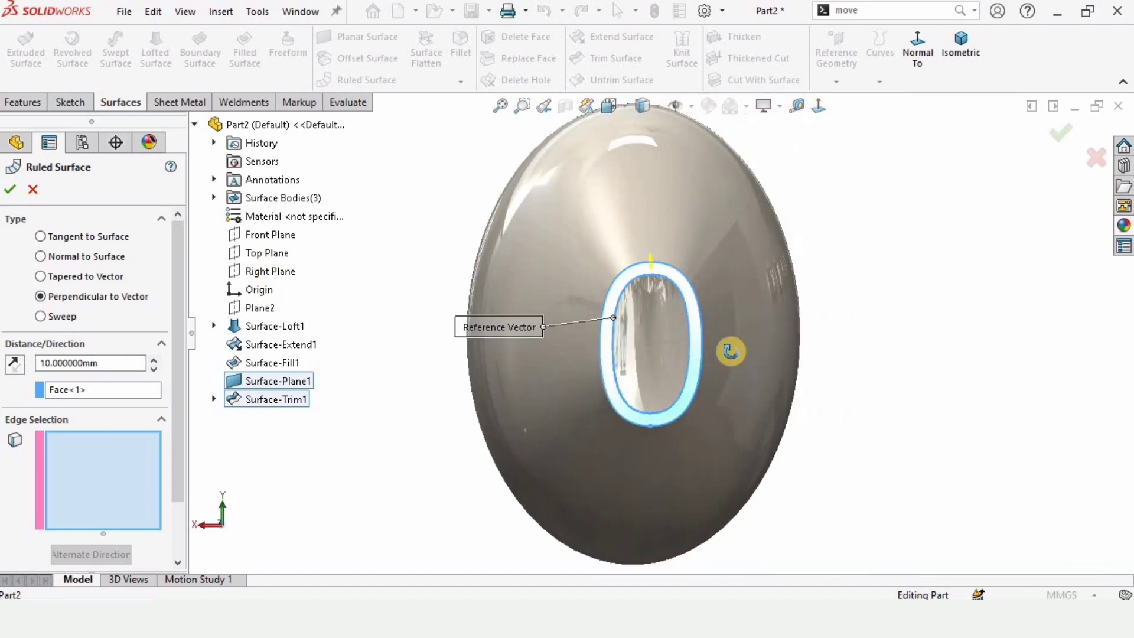
middle_click_drag(730, 350, 576, 381)
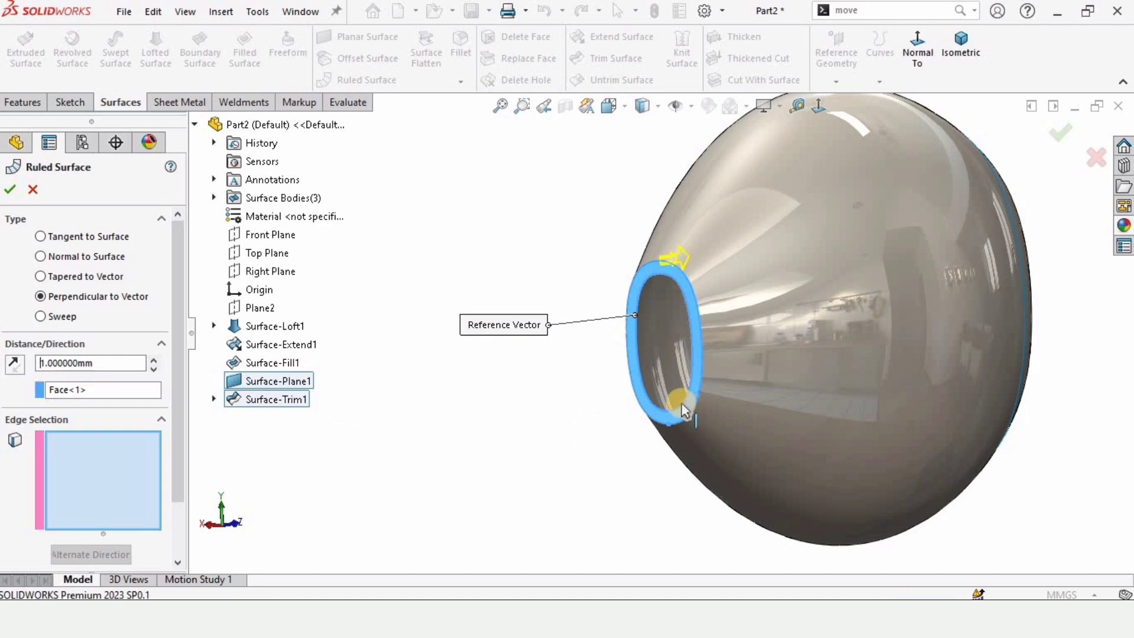
scroll(671, 397, "down", 4)
scroll(658, 354, "up", 2)
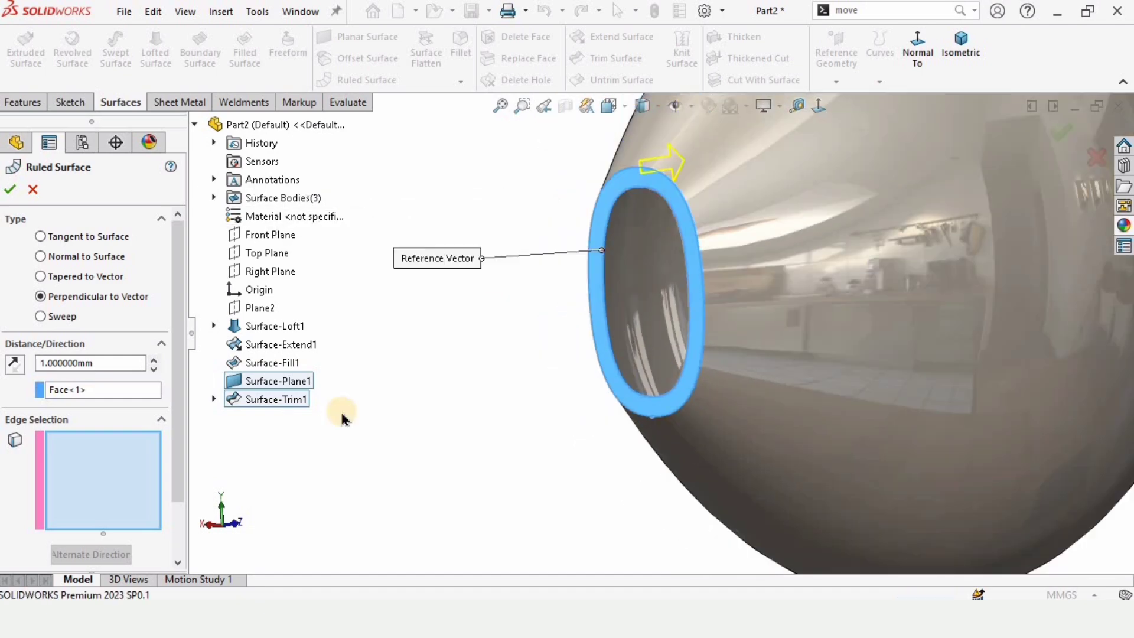
Remove the ring face as the reference vector and select the ring's inner edge for the ruled surface
left_click(92, 391)
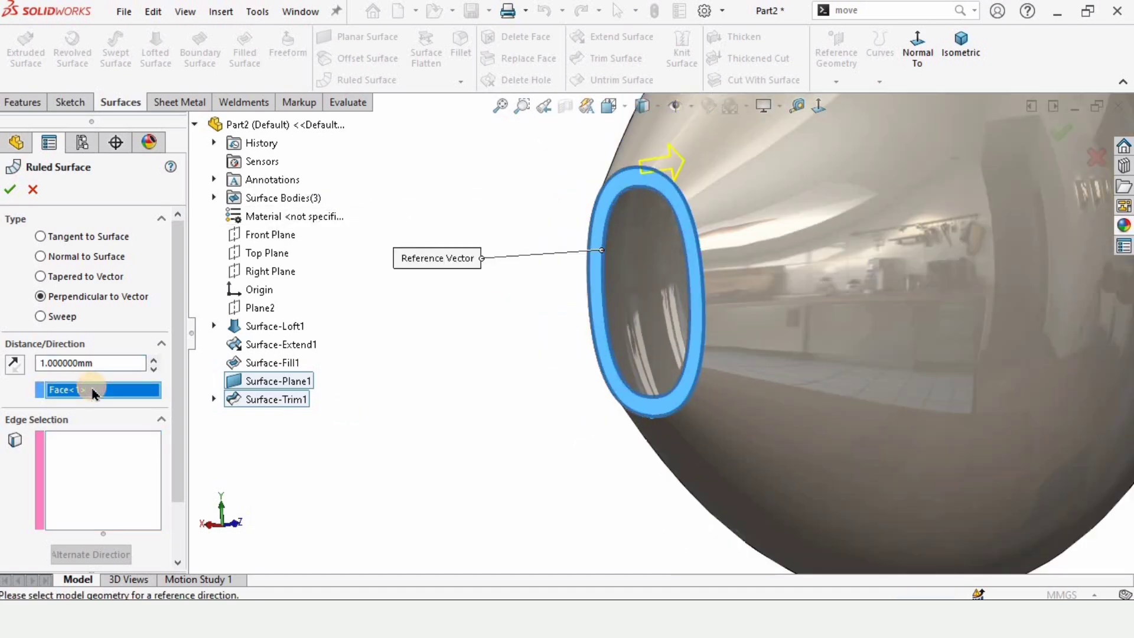
key("Delete")
left_click(120, 471)
scroll(611, 271, "down", 2)
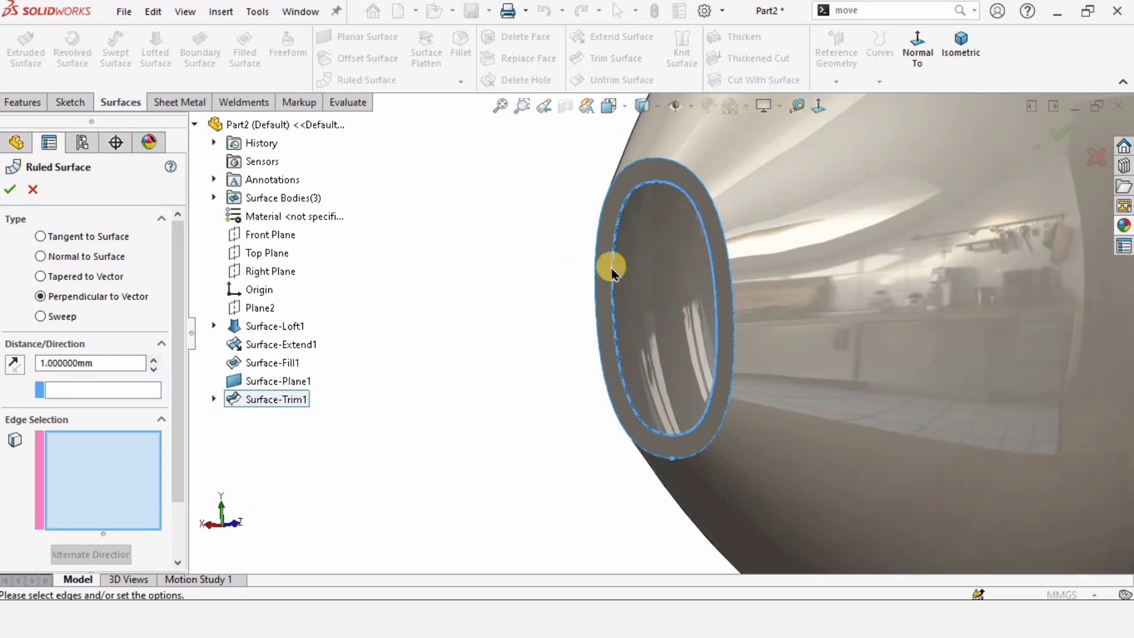
left_click(613, 273)
mouse_move(614, 283)
middle_mouse_down()
mouse_move(663, 278)
mouse_move(605, 284)
middle_mouse_up()
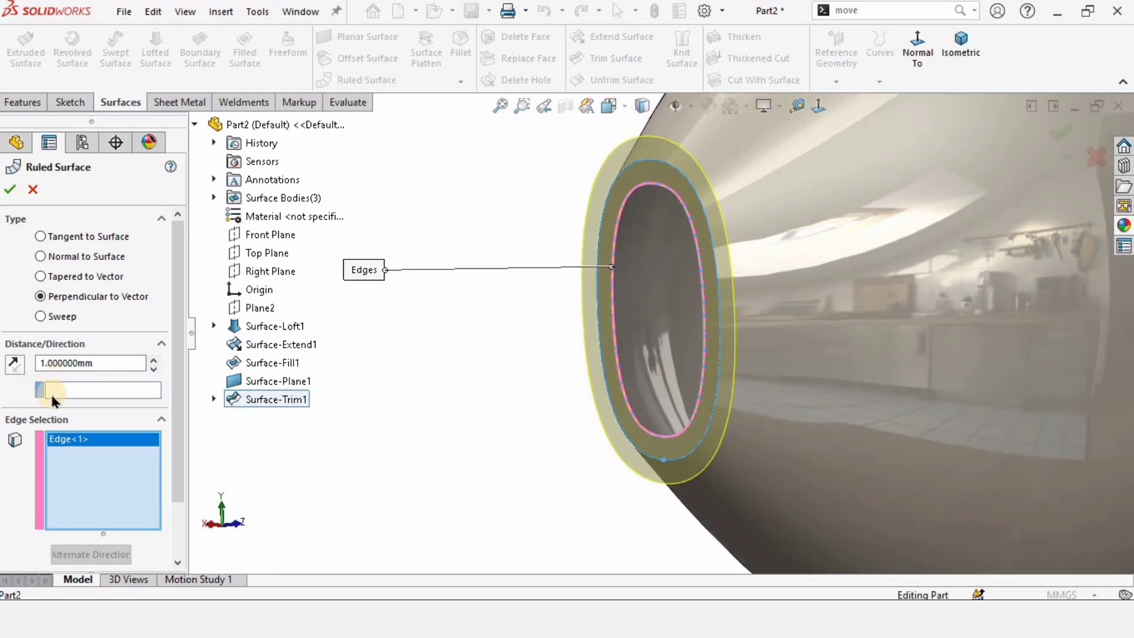
Use the Right Plane as the reference vector and create the ruled surface running into the body from the ring's inner edge
left_click(81, 392)
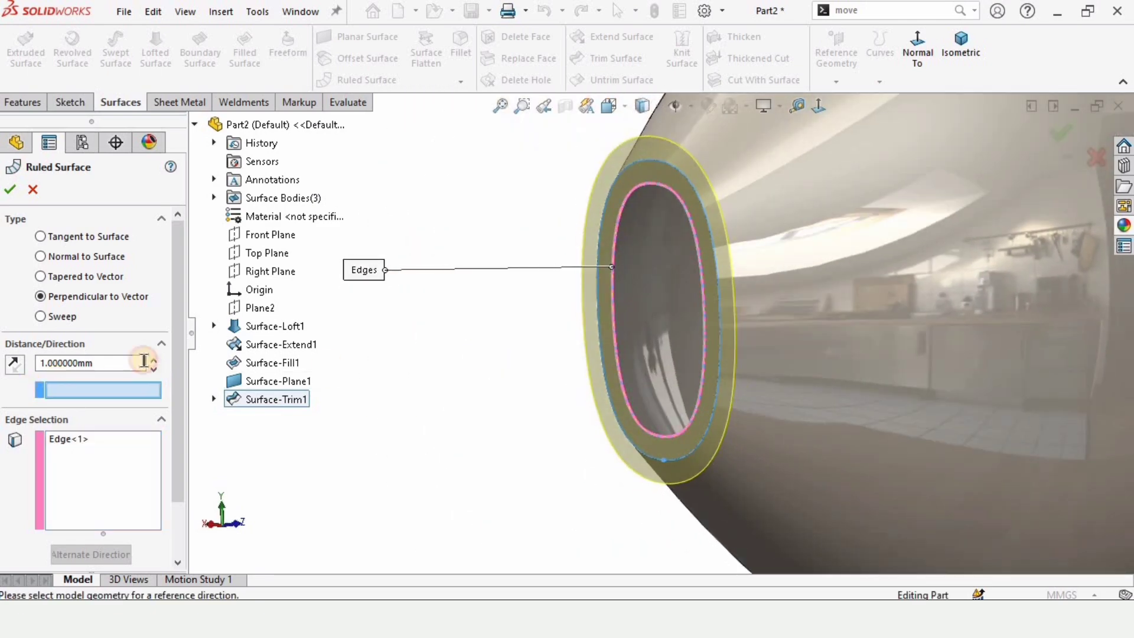
left_click(273, 271)
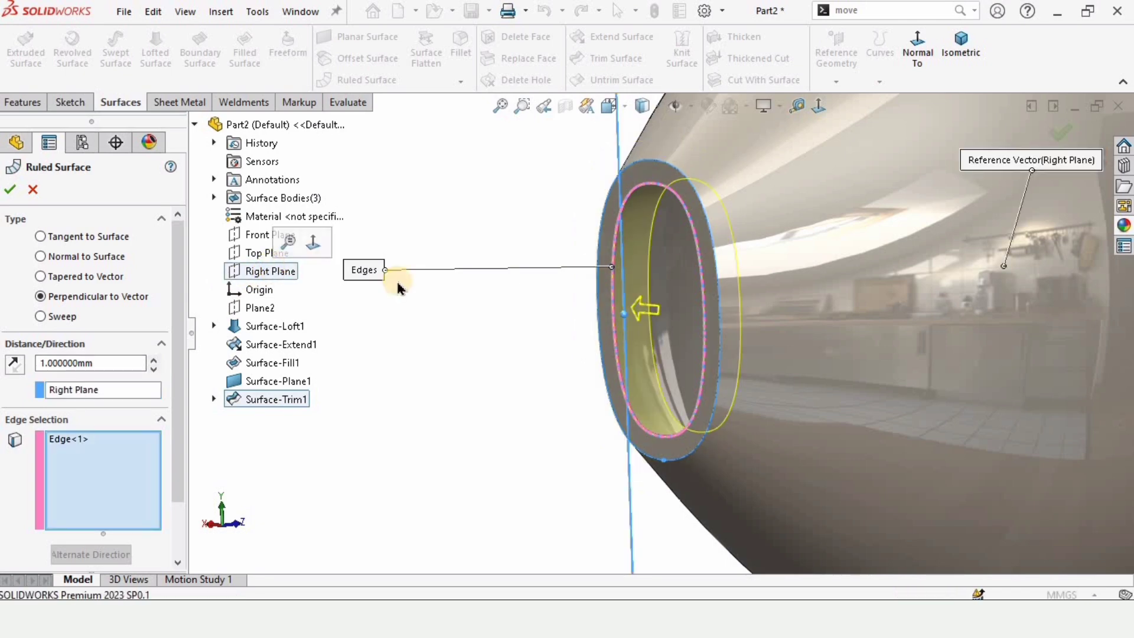
middle_click_drag(653, 261, 630, 242)
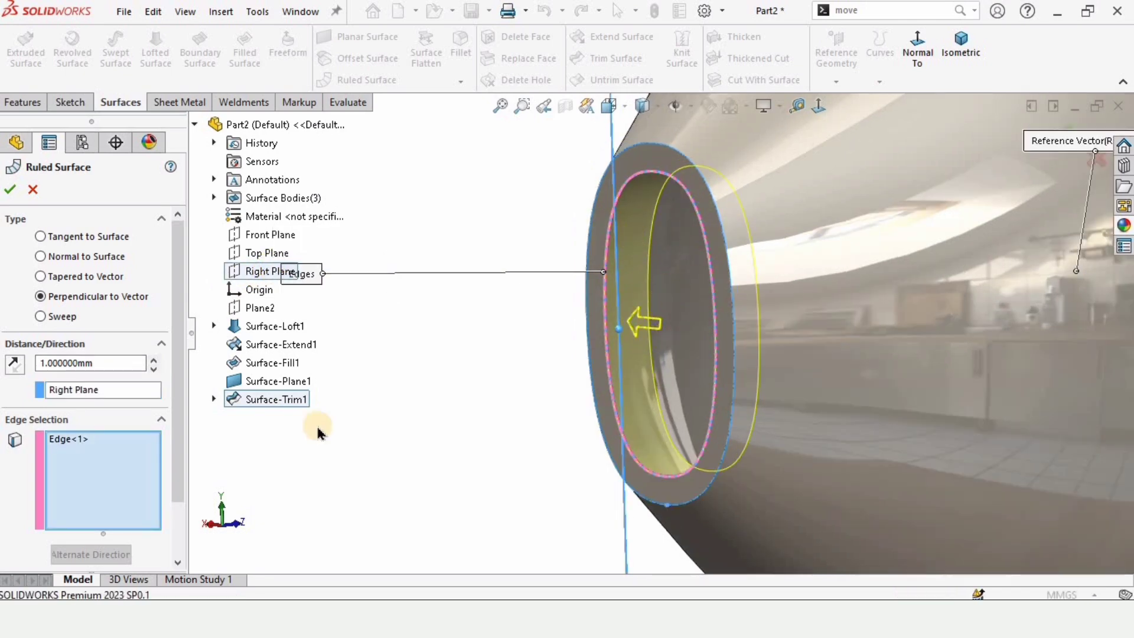
left_click(15, 365)
left_click(15, 364)
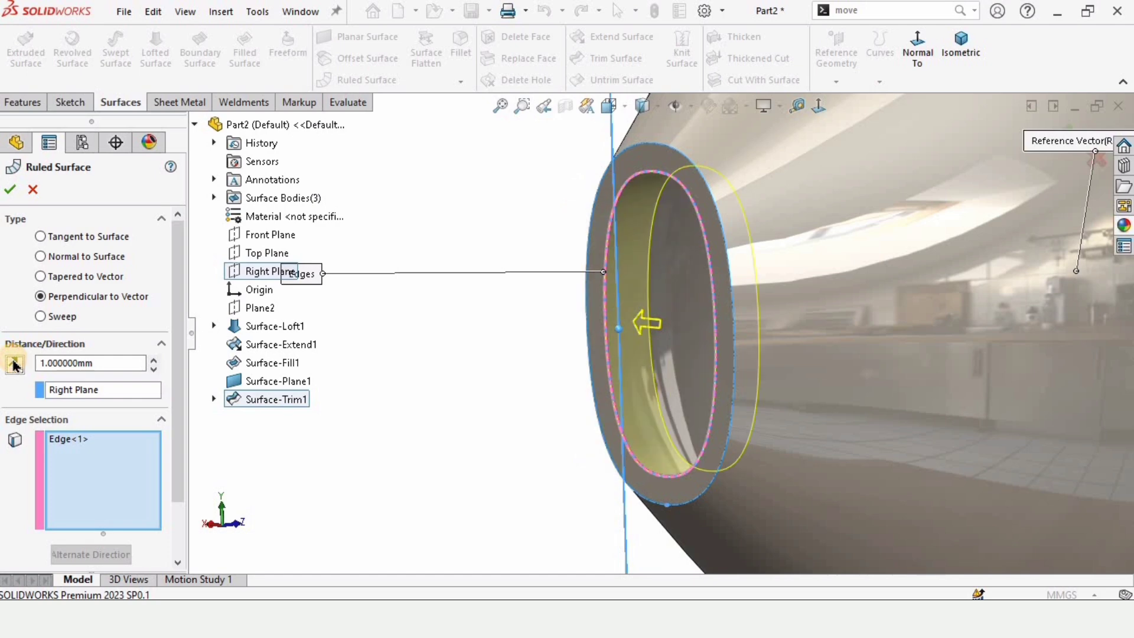
scroll(172, 366, "down", 2)
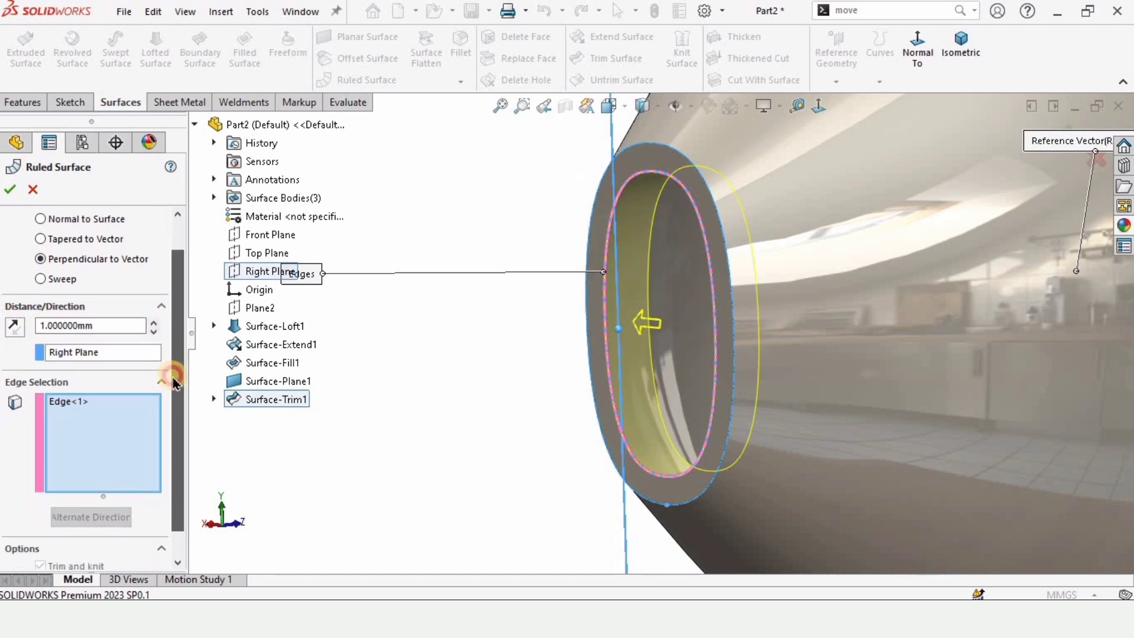
scroll(172, 367, "up", 2)
left_click(8, 191)
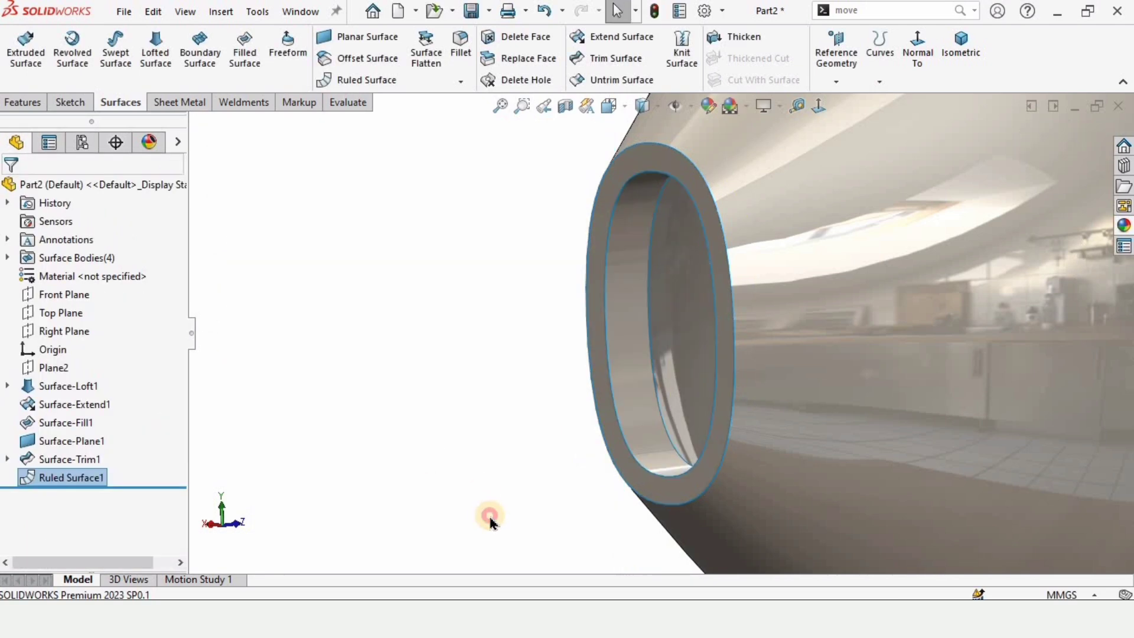
Close the recess with a planar surface bounded by the ruled surface's innermost edge
scroll(649, 331, "down", 5)
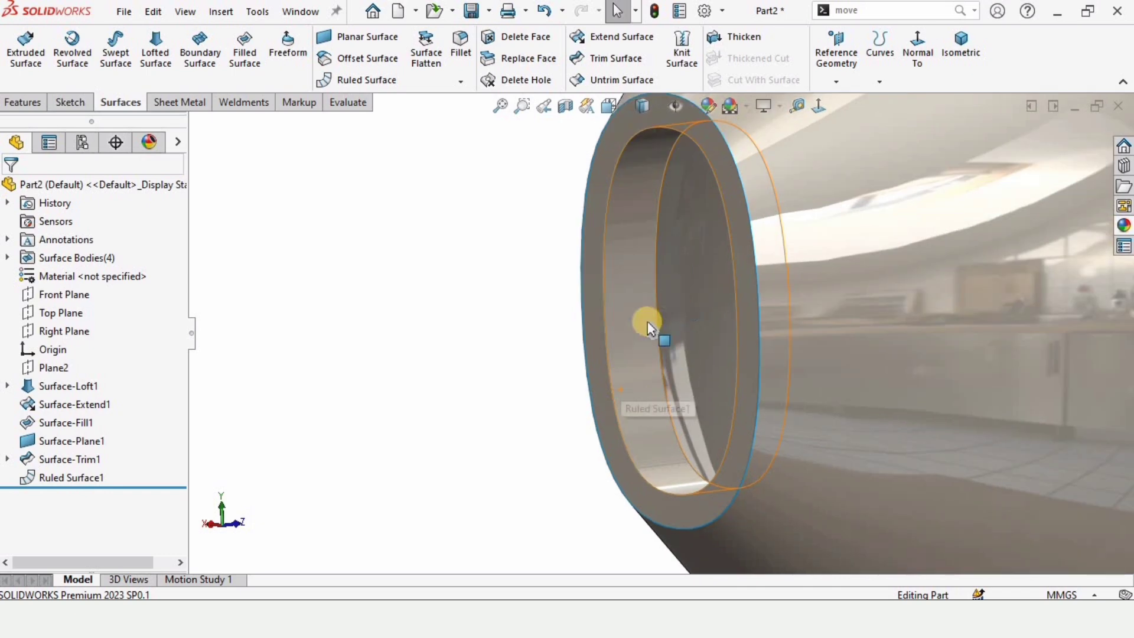
left_click(610, 313)
left_click(407, 385)
middle_click_drag(600, 400, 645, 373)
scroll(645, 373, "down", 3)
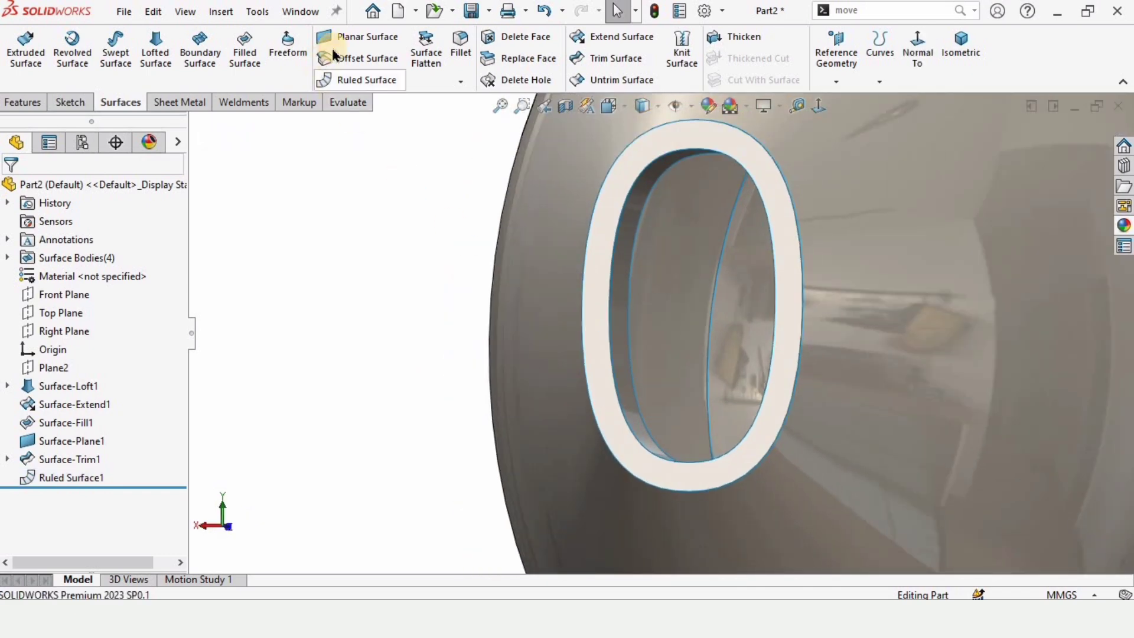
left_click(361, 37)
middle_click_drag(656, 283, 488, 362)
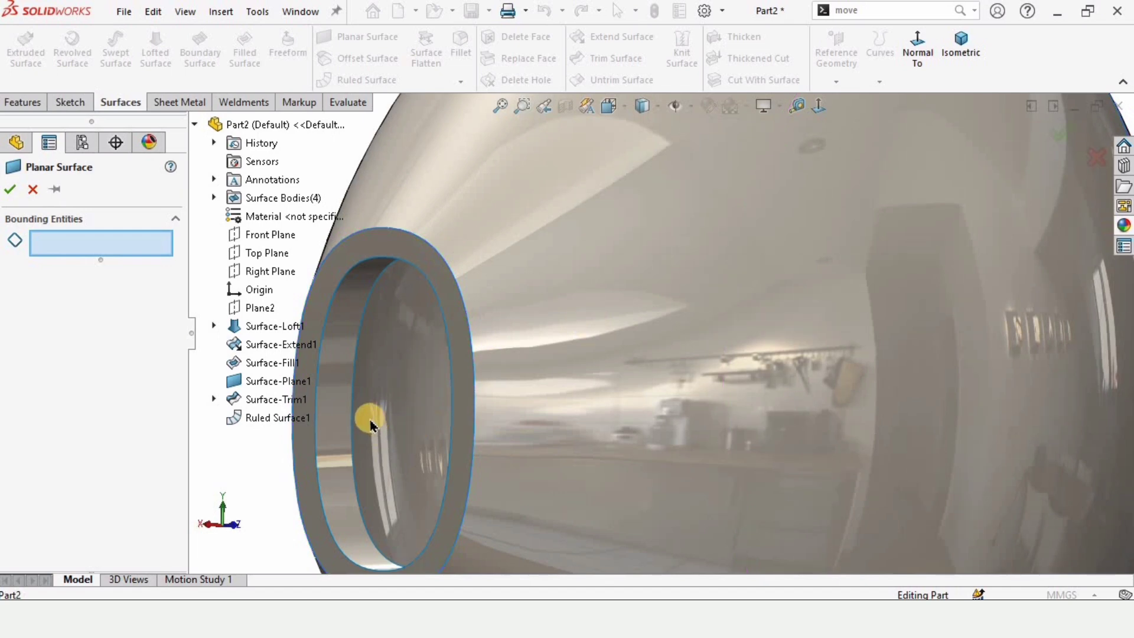
left_click(354, 387)
middle_click_drag(354, 386, 735, 343)
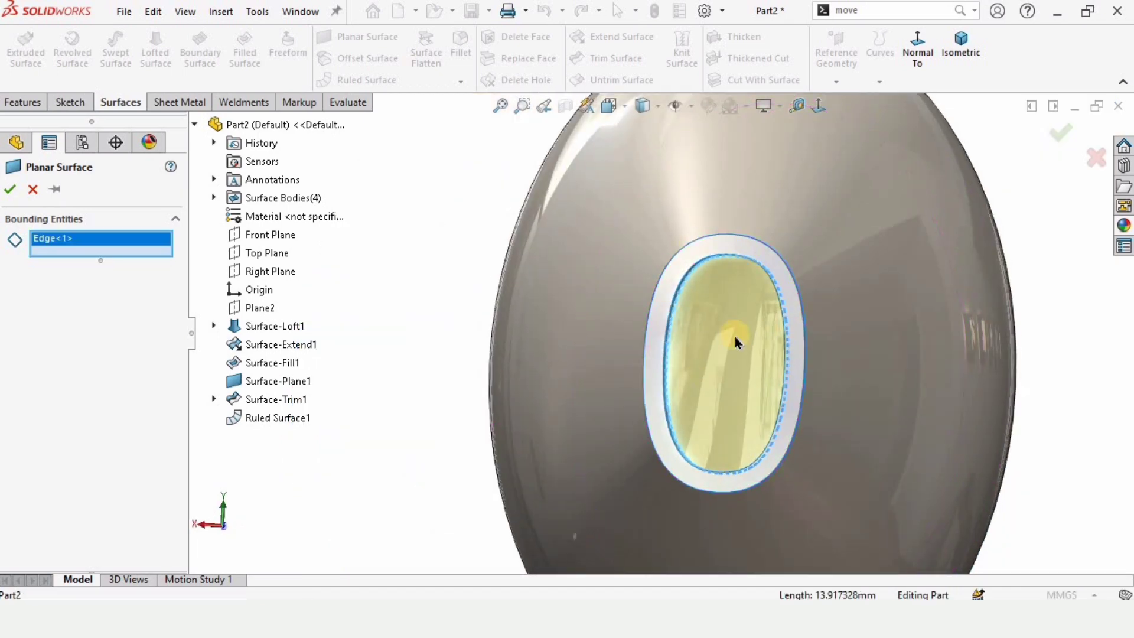
left_click(10, 189)
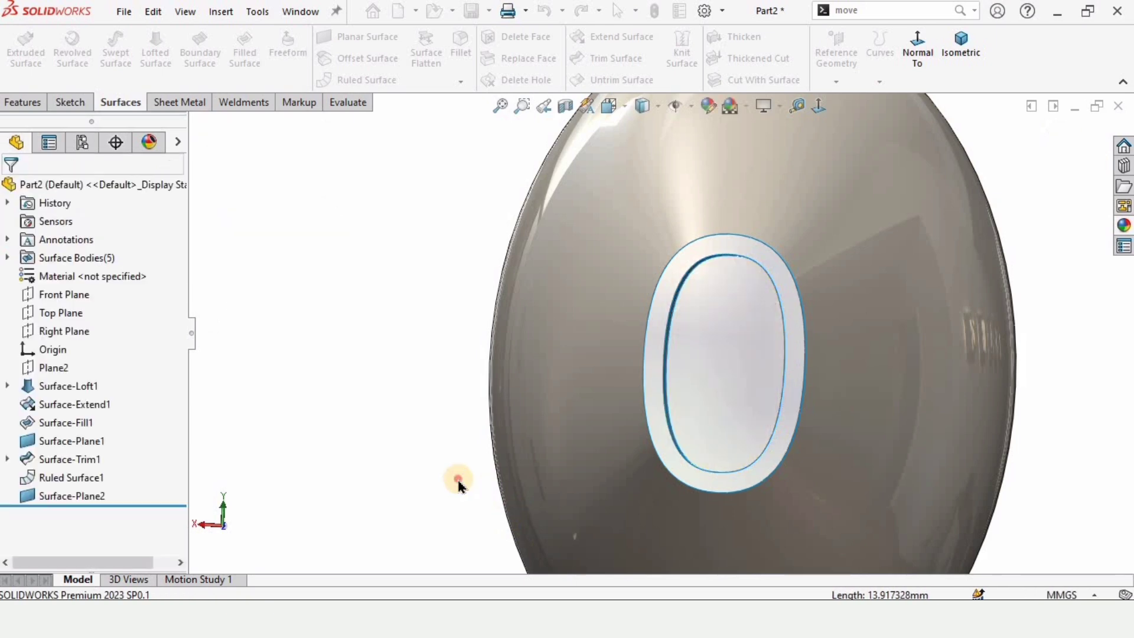
Knit the filled end, the extended body, the trimmed ring face, the ruled surface and the recess's planar surface together
scroll(678, 398, "up", 5)
middle_click_drag(679, 397, 653, 274)
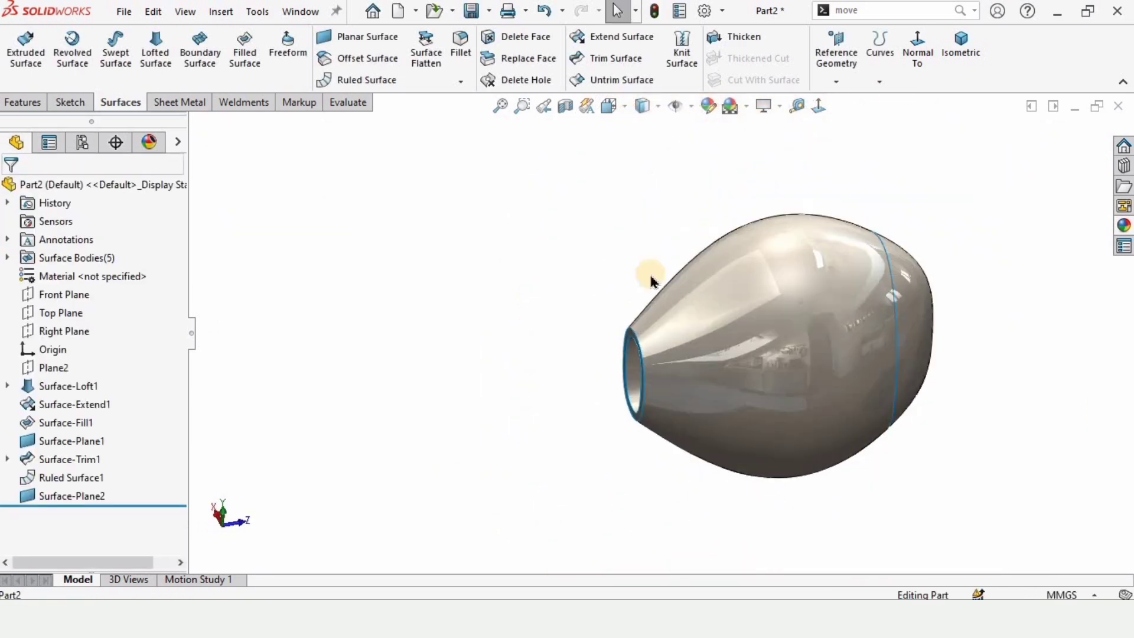
left_click(676, 31)
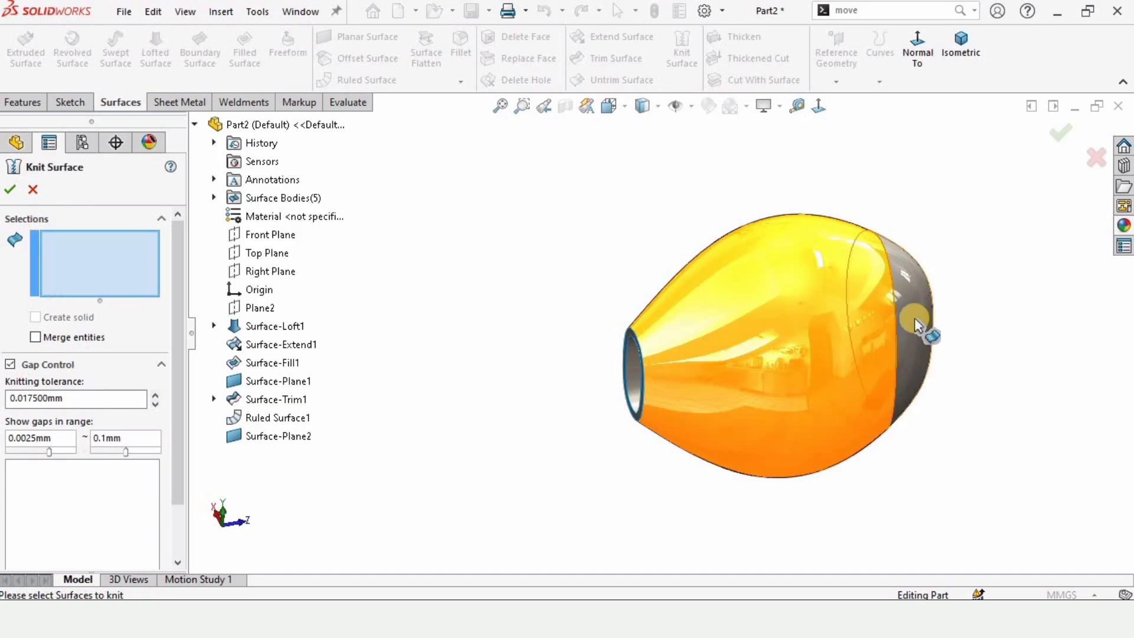
left_click(875, 355)
left_click(736, 322)
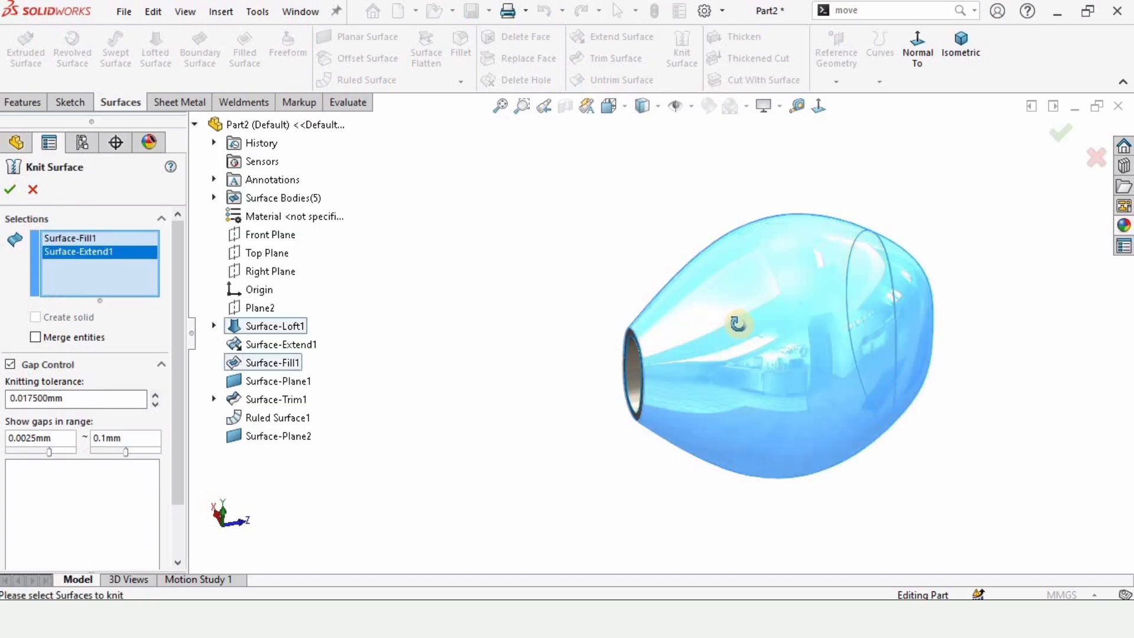
scroll(633, 359, "down", 5)
left_click(601, 363)
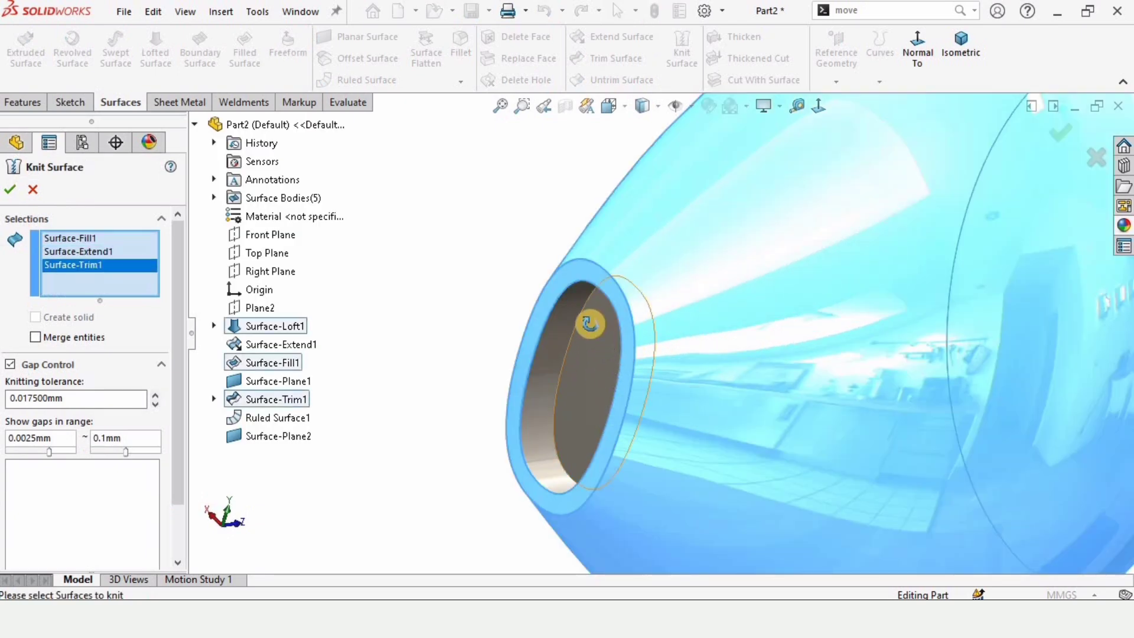
left_click(595, 336)
left_click(590, 348)
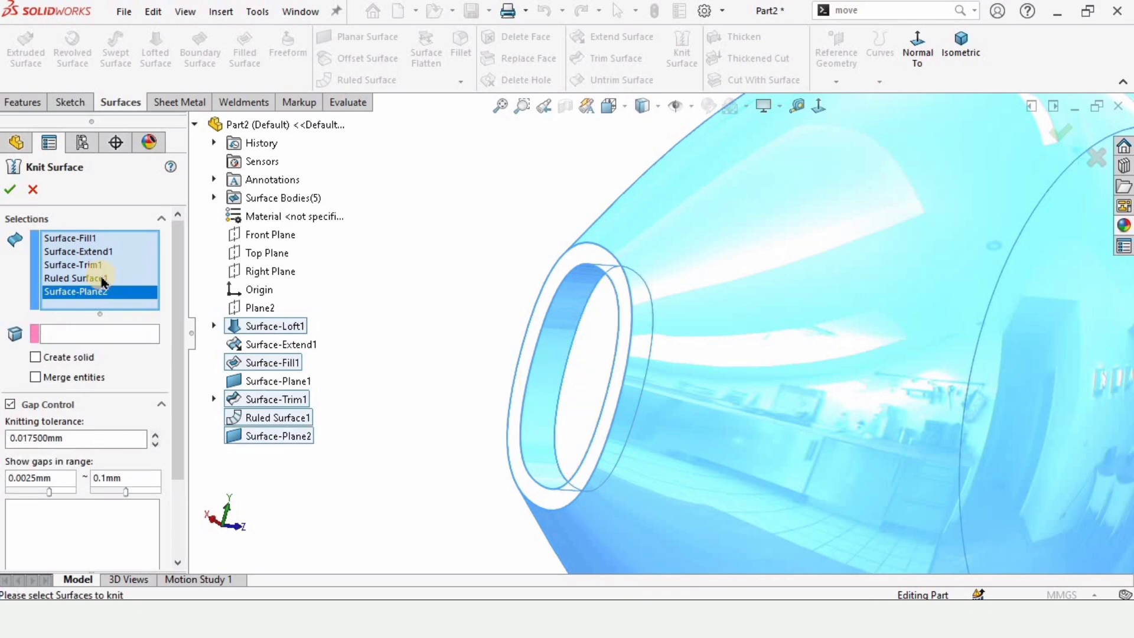
left_click(11, 189)
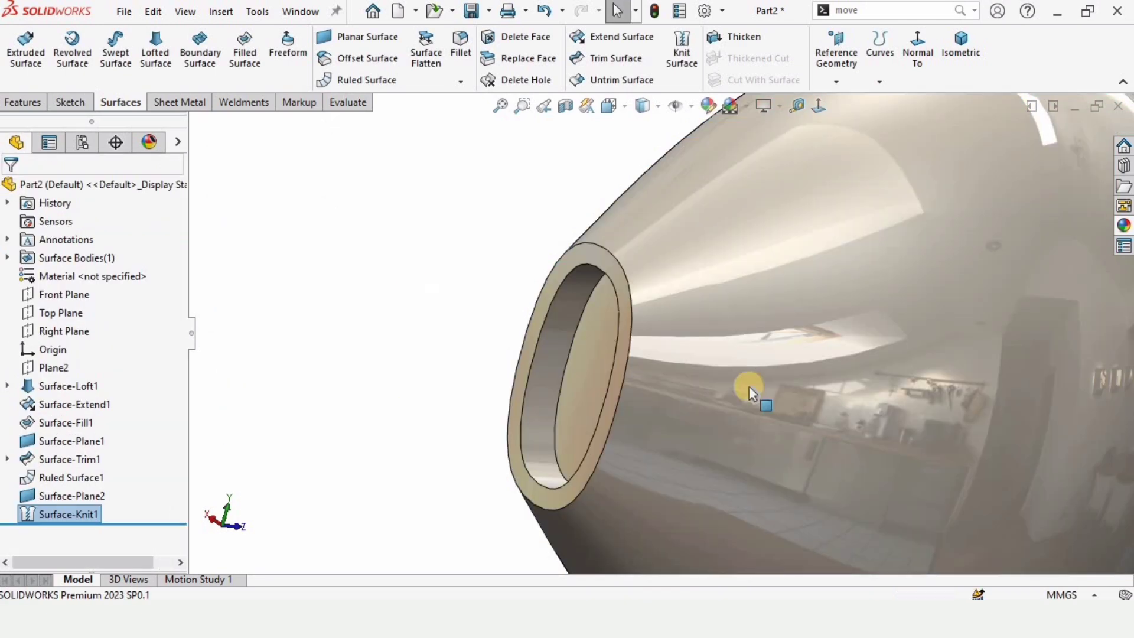
Sketch a vertical line about 9.4 mm long on the Top Plane, running from the body's pointed end beside the centerline
scroll(997, 382, "up", 5)
middle_click_drag(1002, 385, 934, 405)
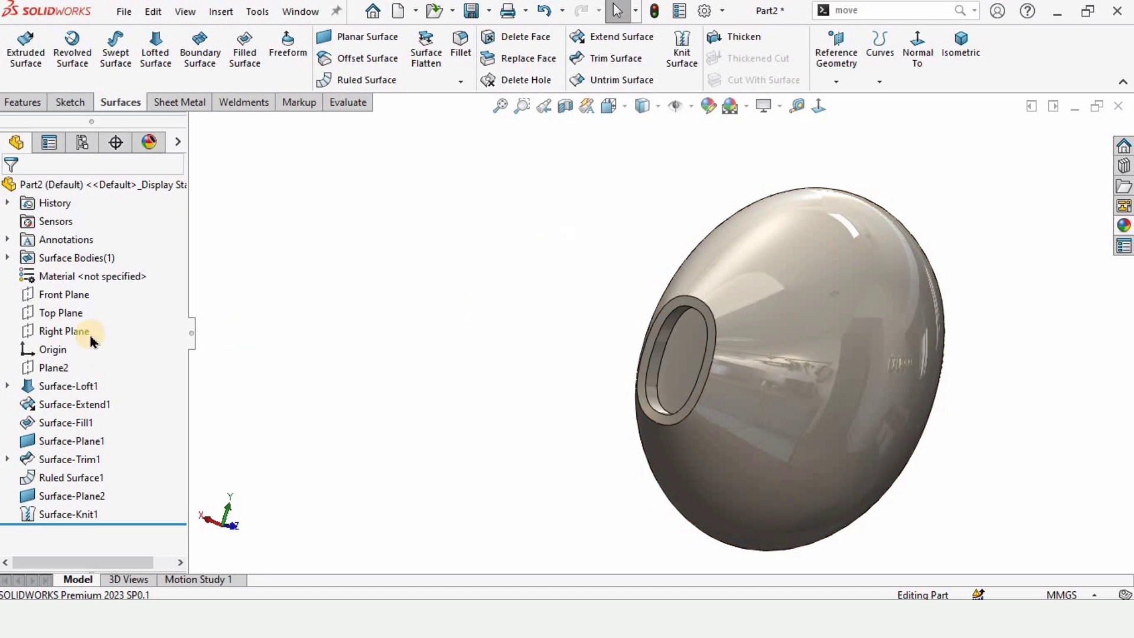
left_click(59, 313)
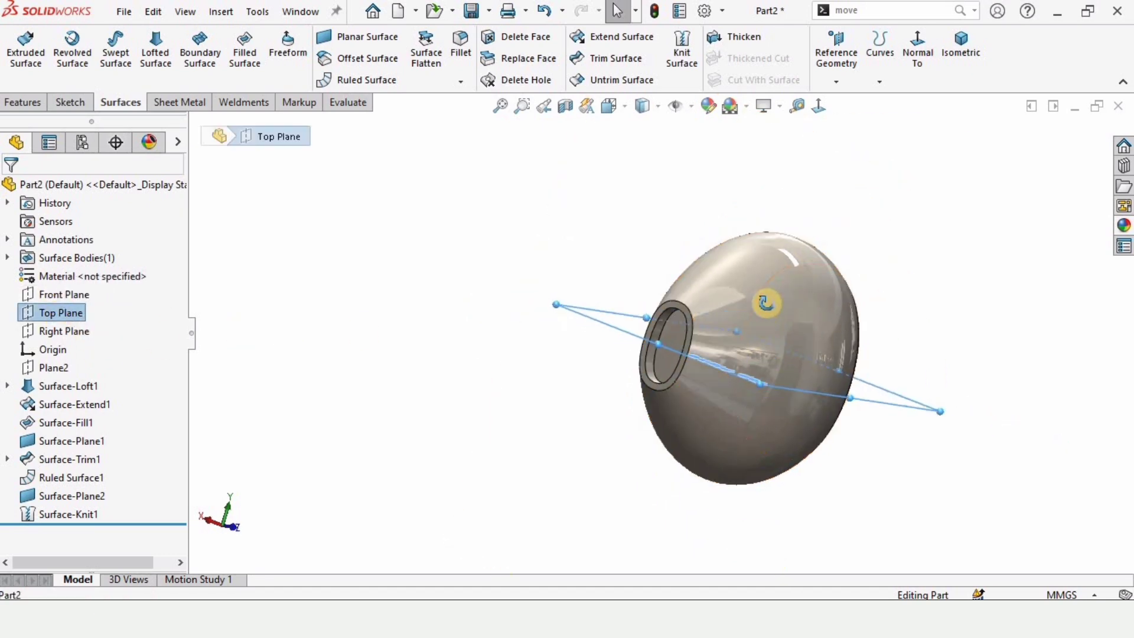
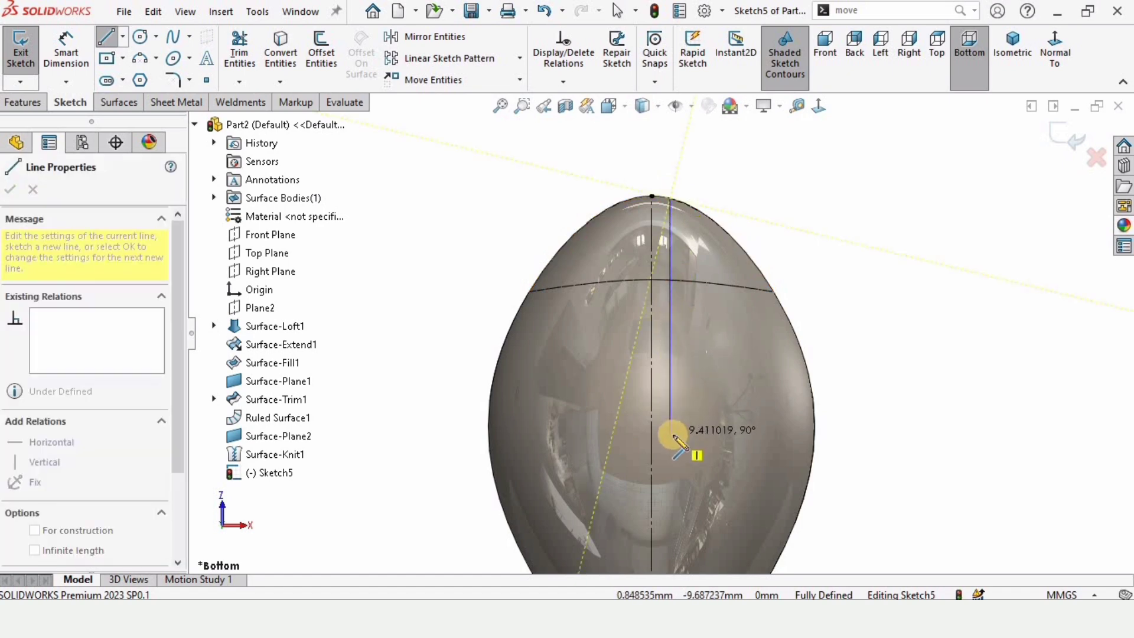
scroll(678, 431, "up", 3)
key("Escape")
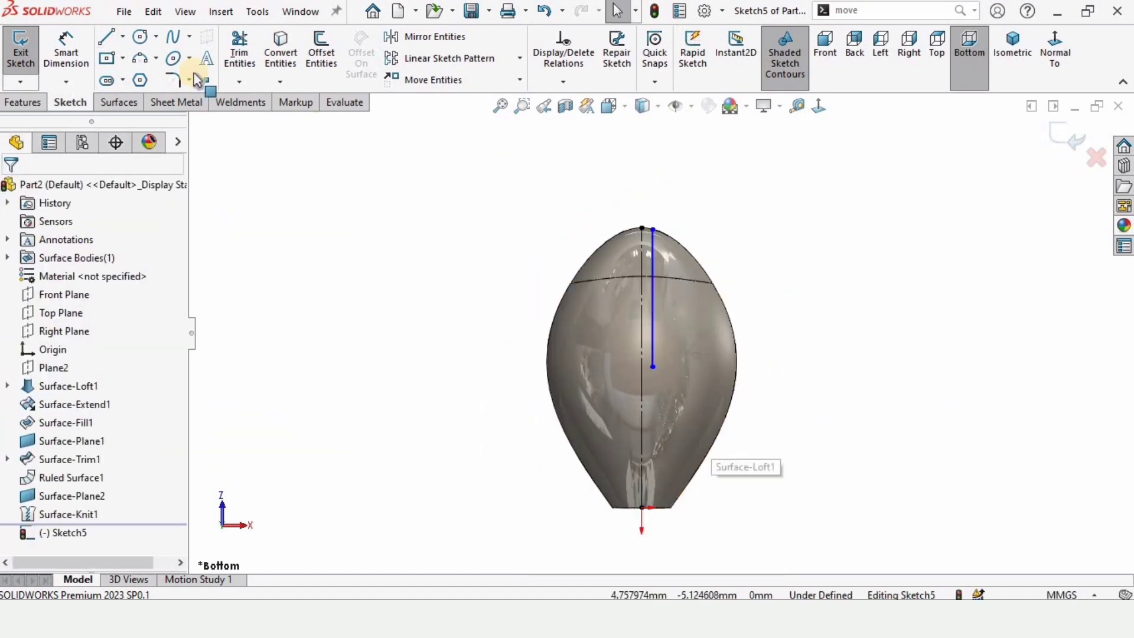
Draw a three-point arc from the line's inner endpoint out past the body's side and make it tangent to the line
left_click(652, 366)
left_click(778, 488)
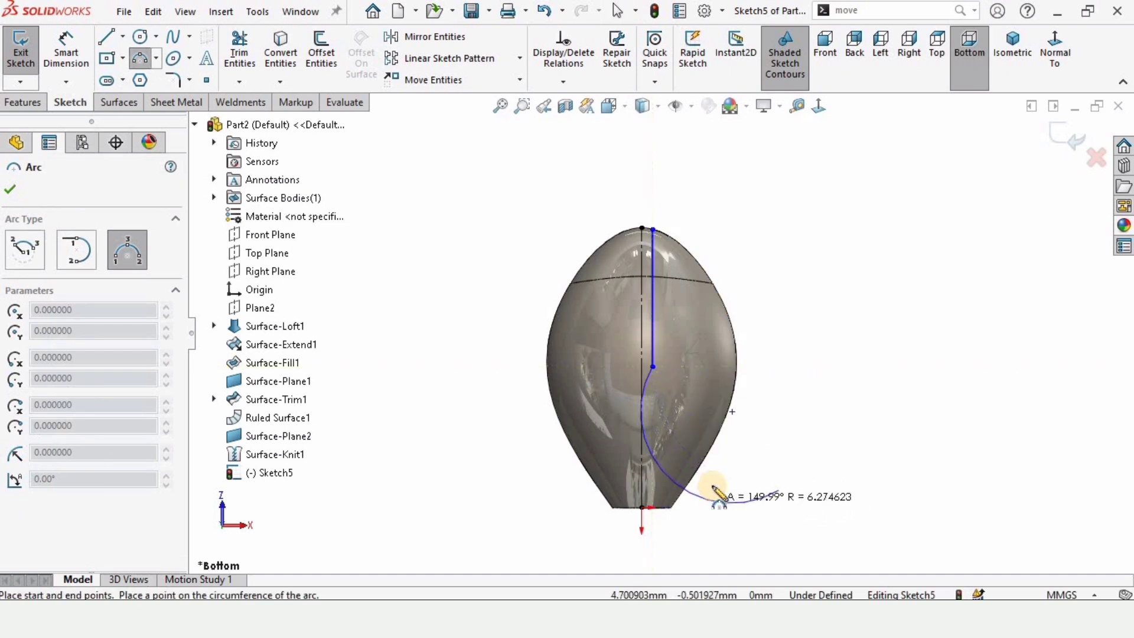
left_click(672, 391)
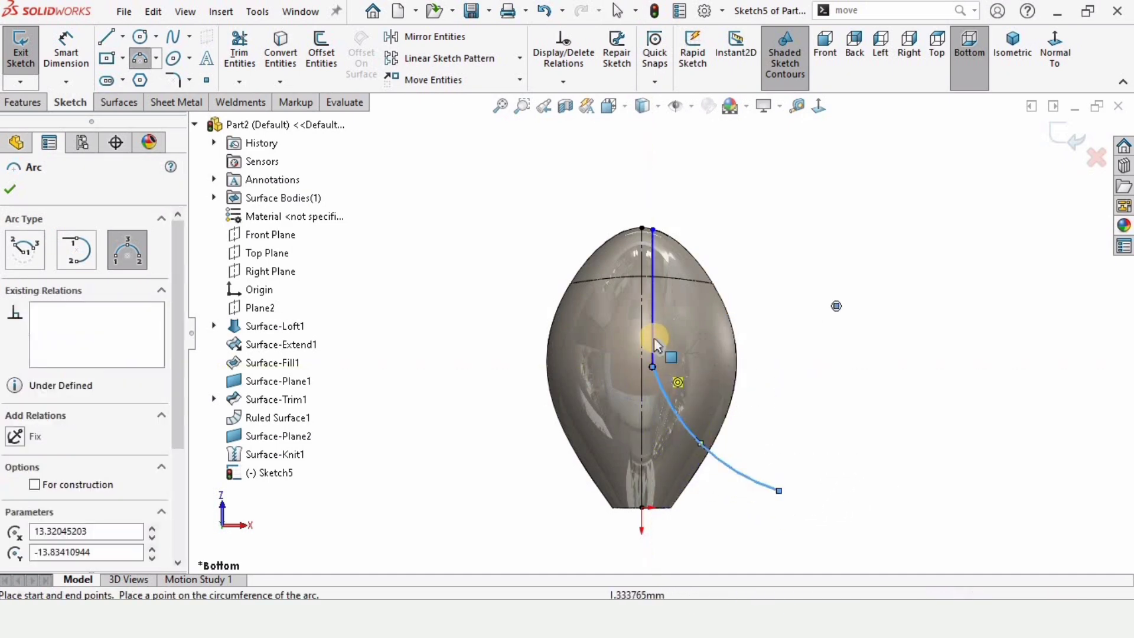
key("Escape")
scroll(652, 381, "down", 3)
left_click(651, 380)
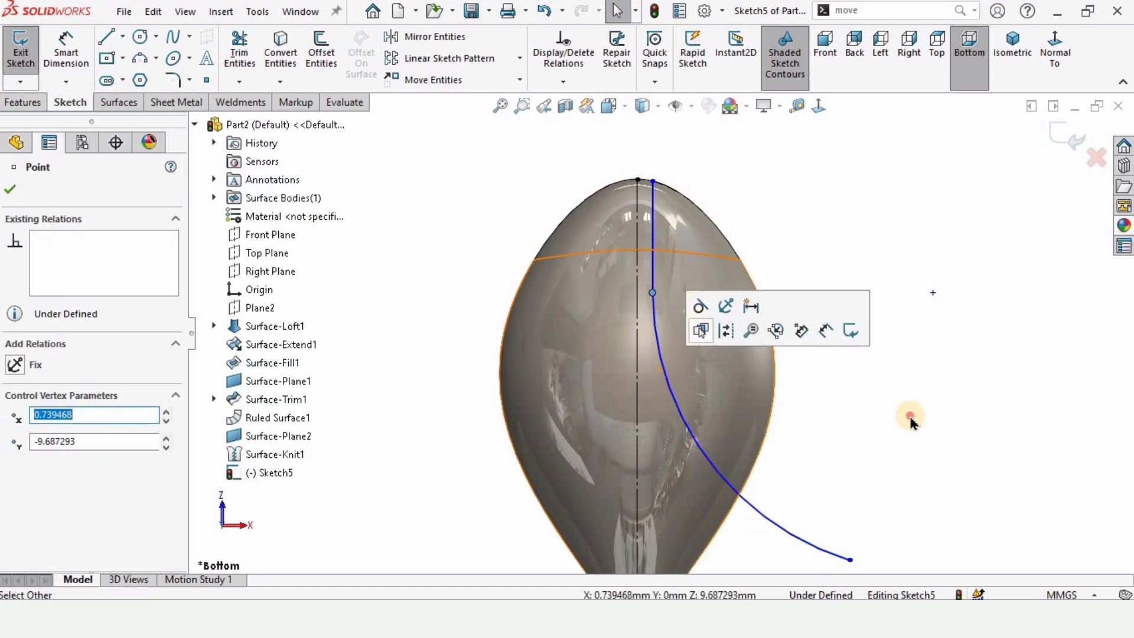
left_click(759, 435)
key("f")
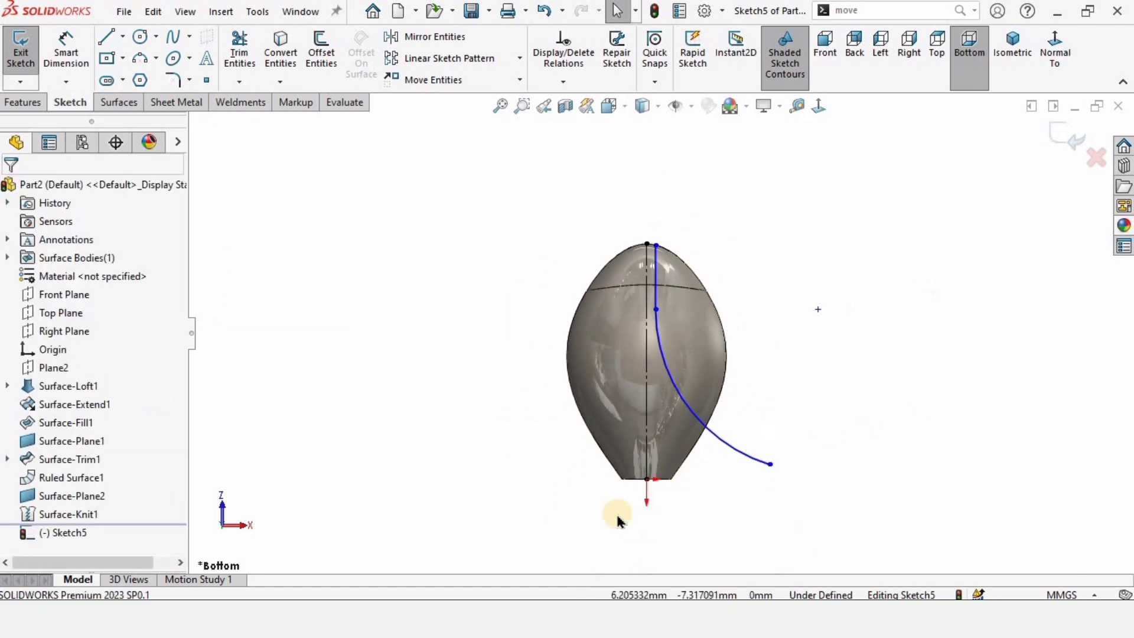
Add a horizontal relation between the origin and the arc's free endpoint
left_click(649, 480)
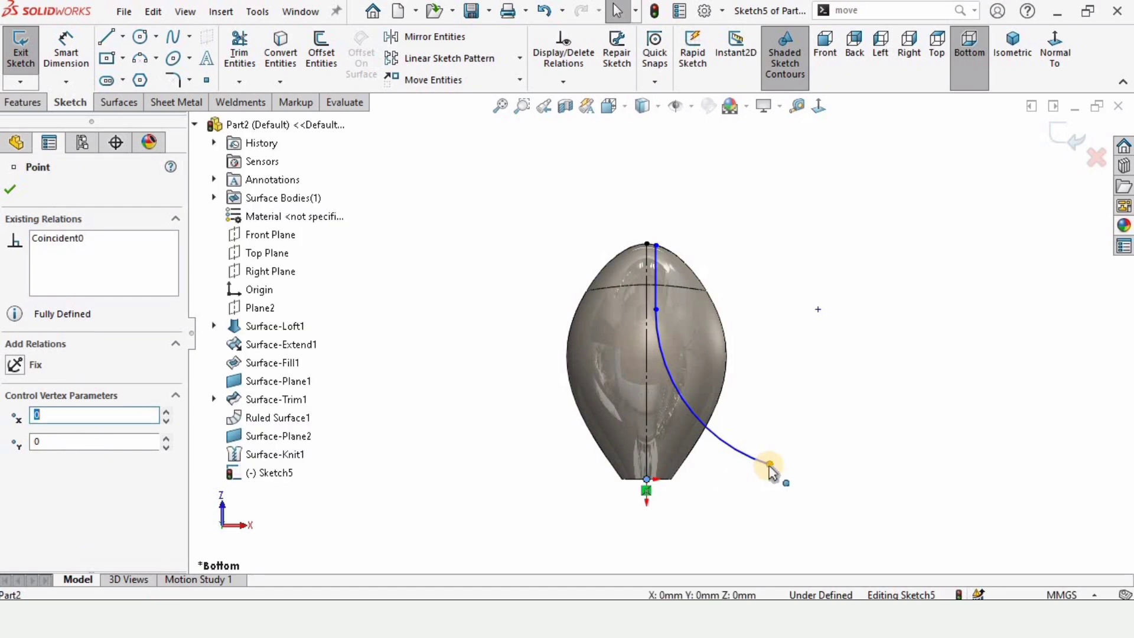
left_click(770, 466, "ctrl")
left_click(822, 394)
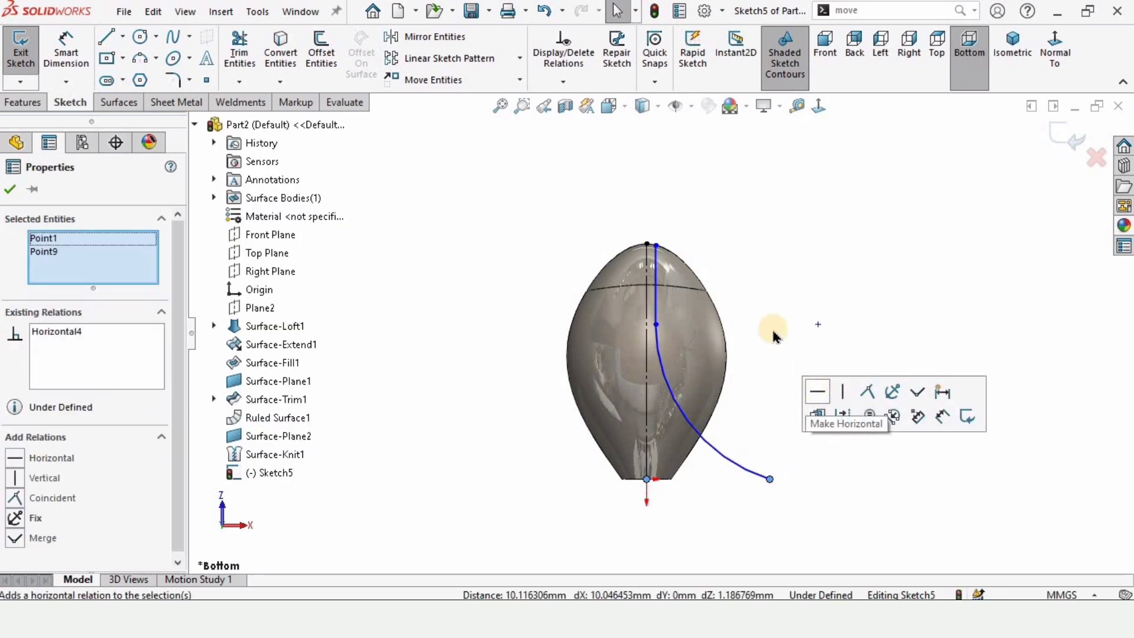
left_click(650, 271)
scroll(665, 279, "down", 2)
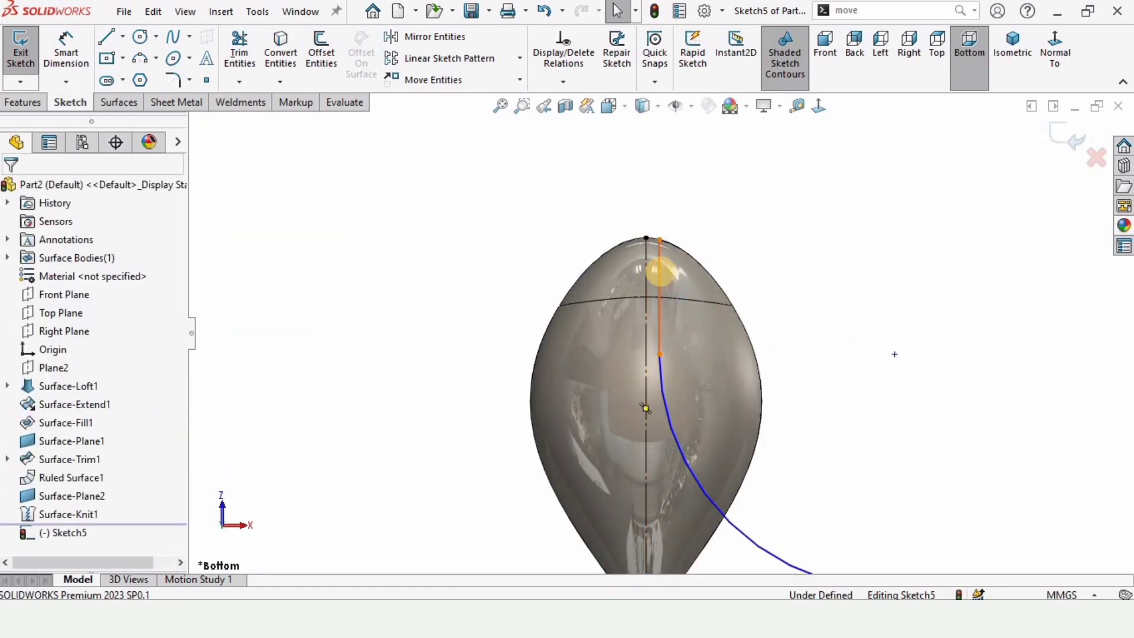
left_click(659, 272)
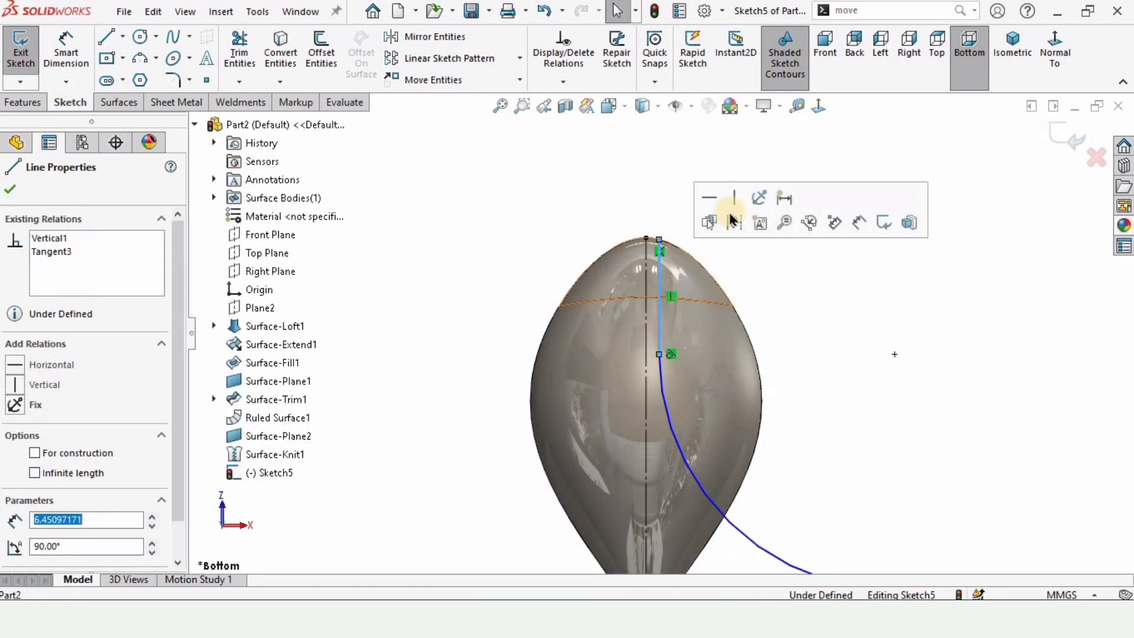
left_click(564, 373)
key("f")
Dimension the vertical line's outer endpoint 1.2 mm away from the centerline's endpoint at the body's tip
left_click(89, 82)
scroll(643, 266, "down", 2)
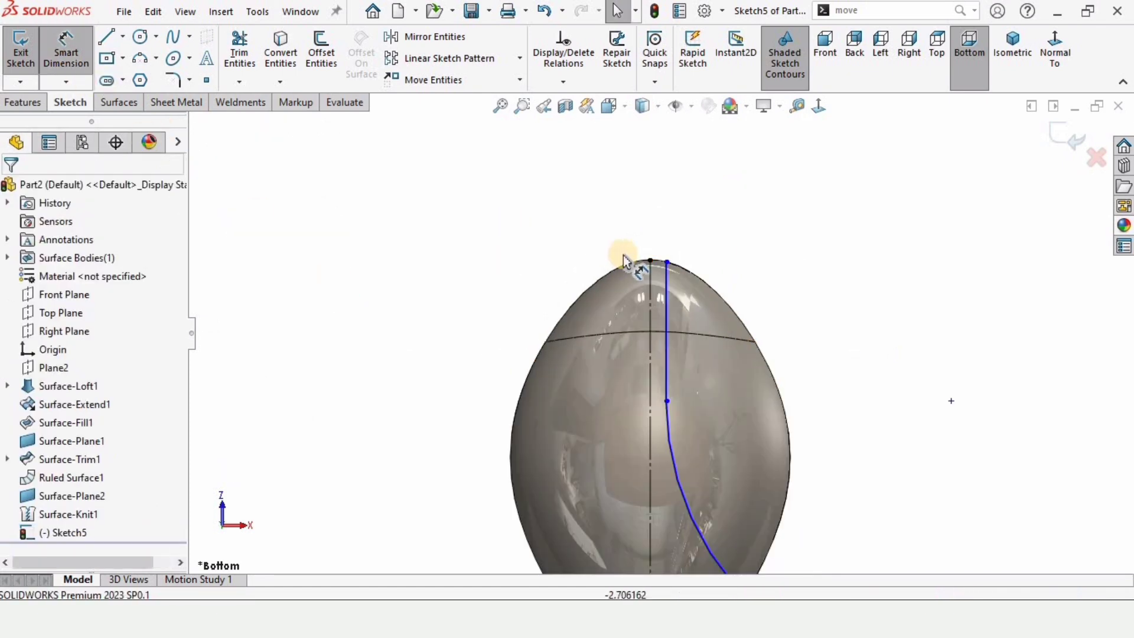
left_click(651, 261)
left_click(666, 263)
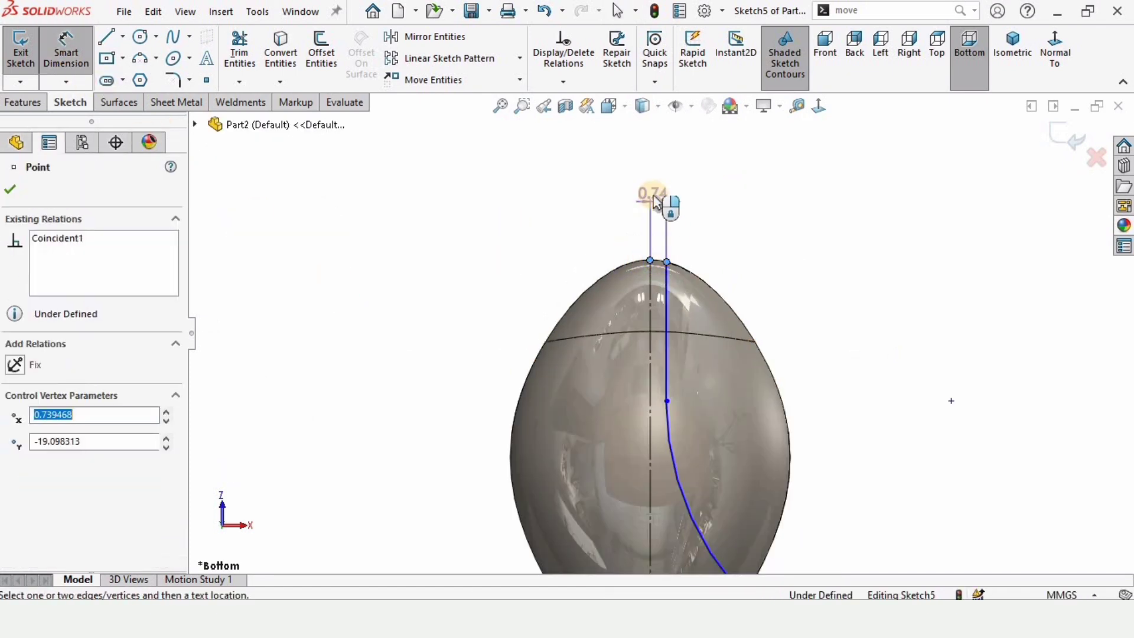
left_click(664, 203)
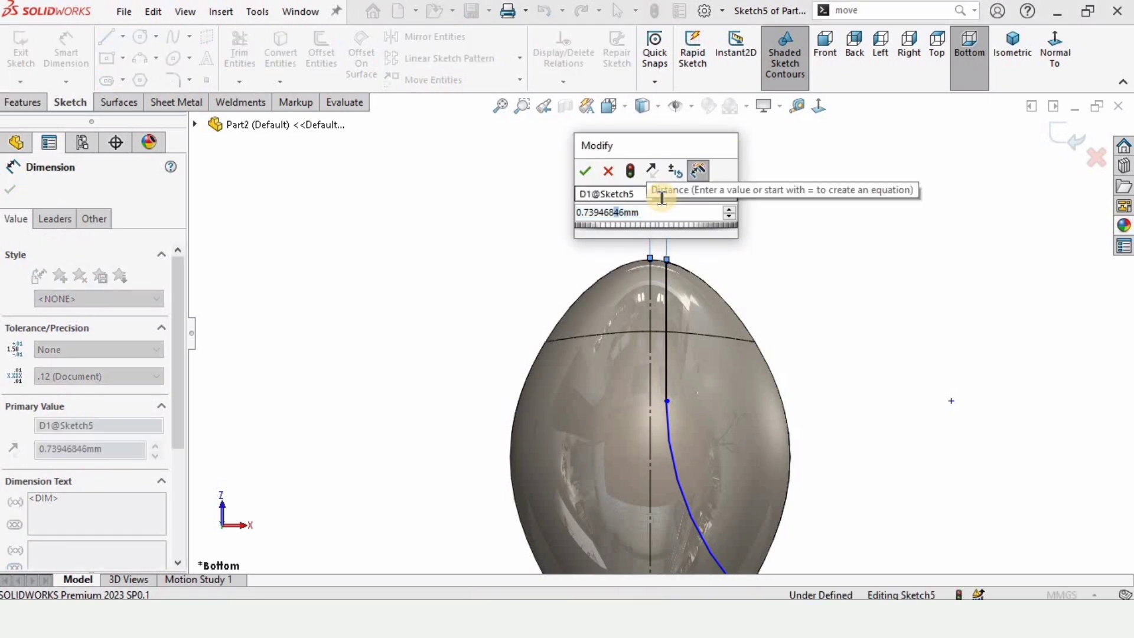
type("1.2")
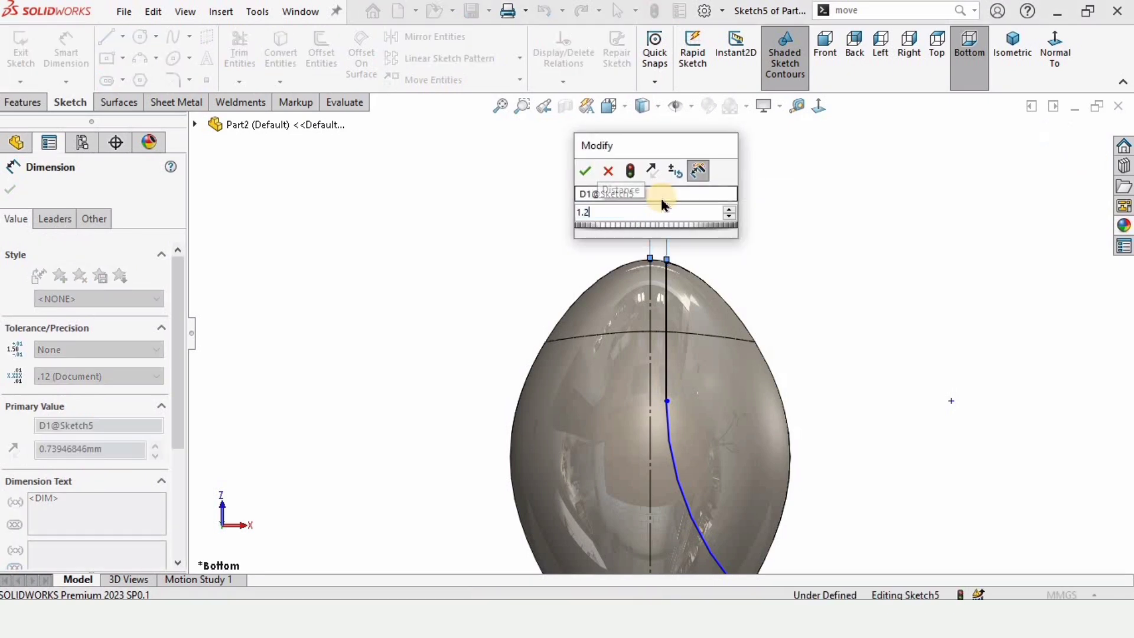
key("Return")
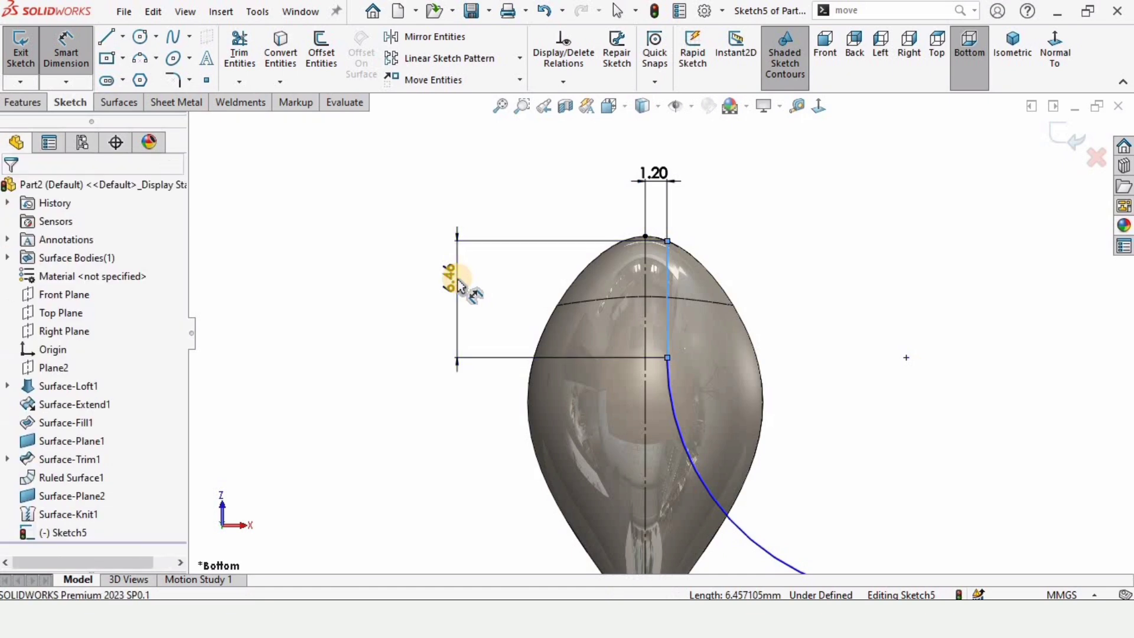
Dimension the vertical line's length as 10 mm
left_click(457, 284)
type("10")
key("Return")
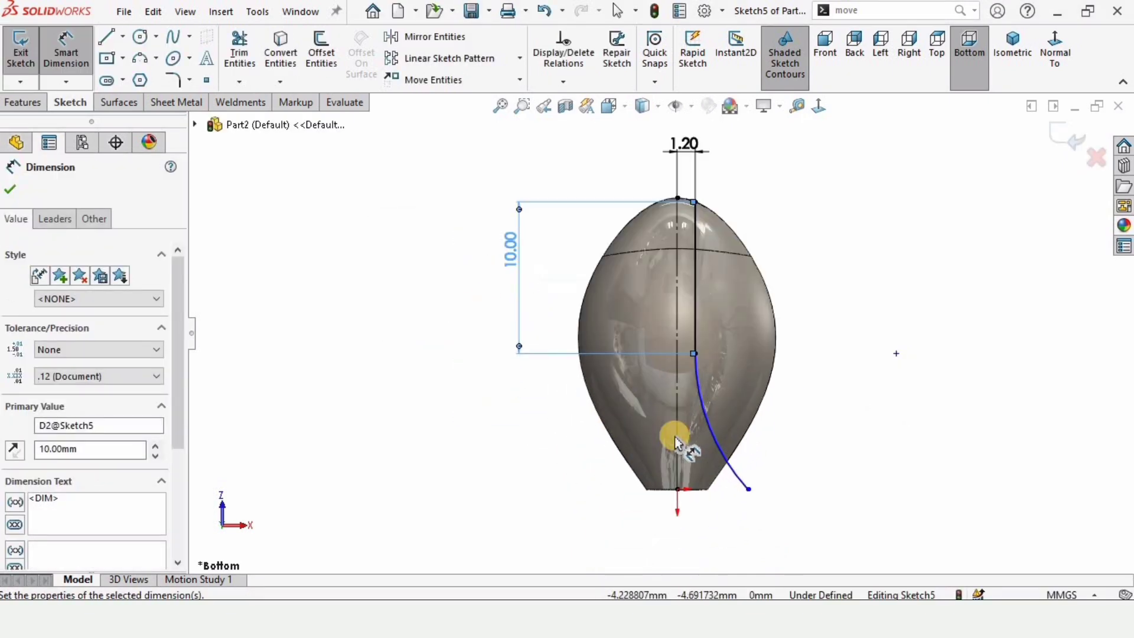
Dimension the arc's radius as 15 mm and finish the sketch
left_click(730, 462)
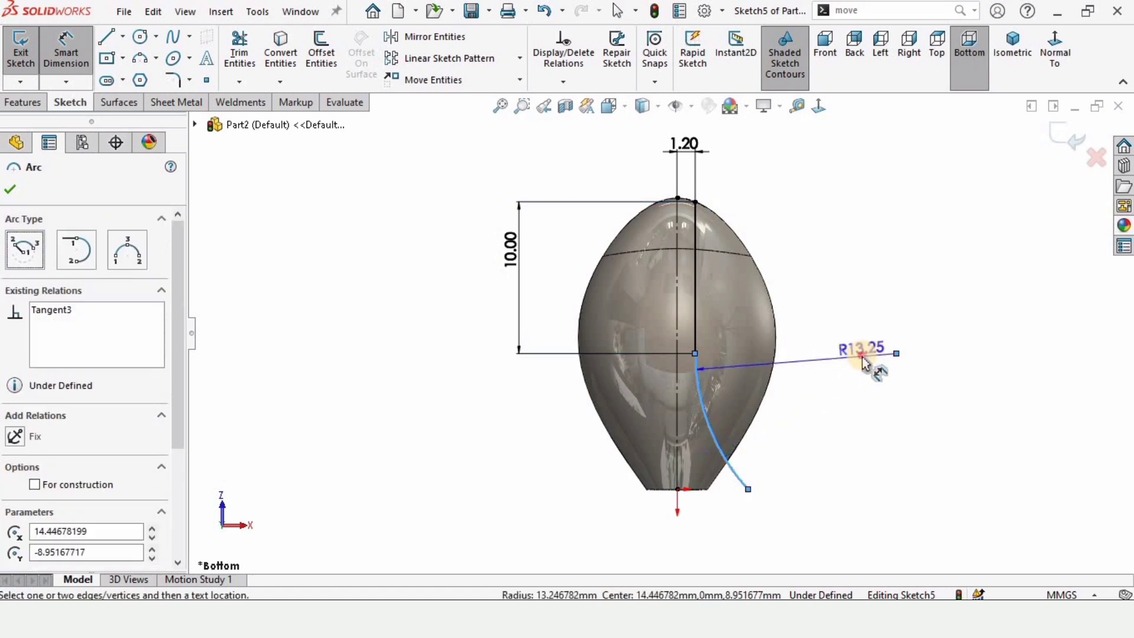
left_click(862, 369)
type("15")
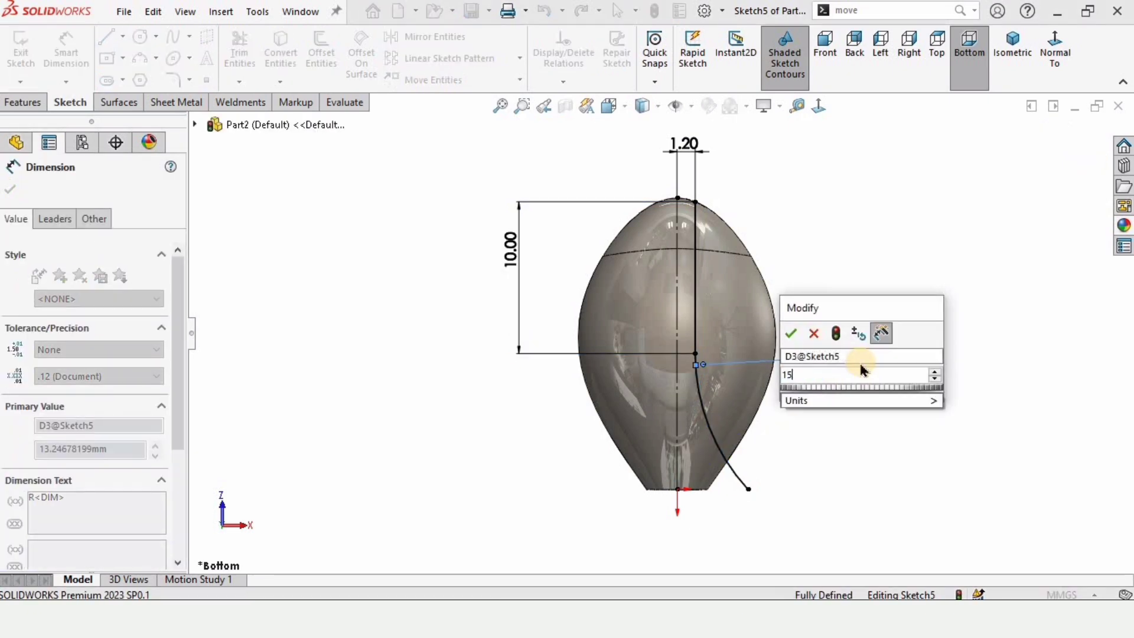
key("Return")
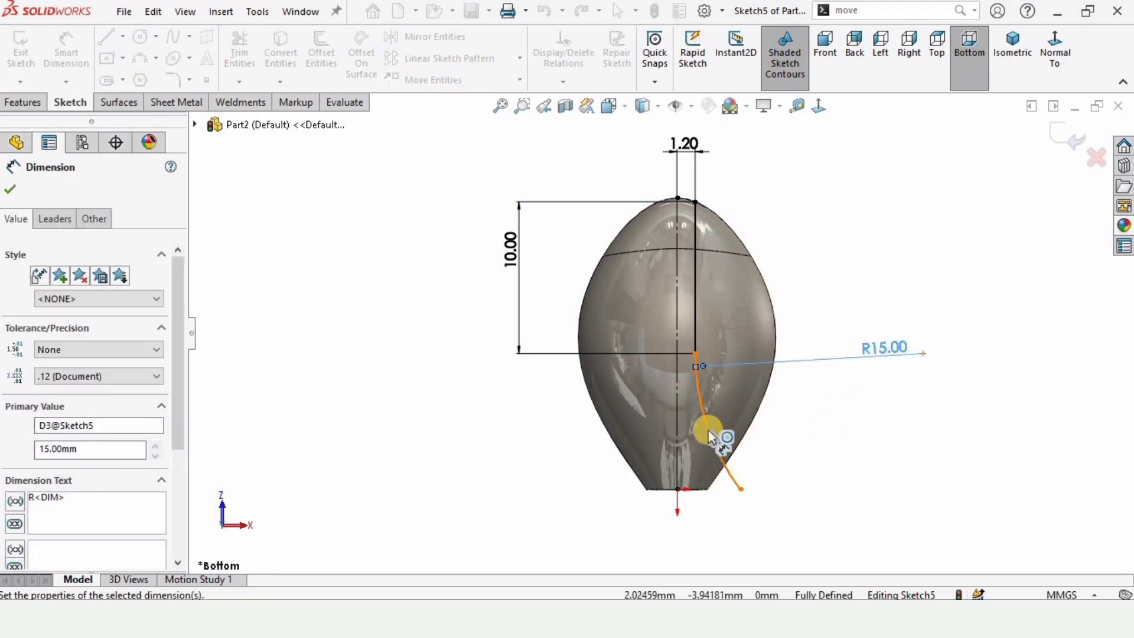
scroll(675, 375, "down", 2)
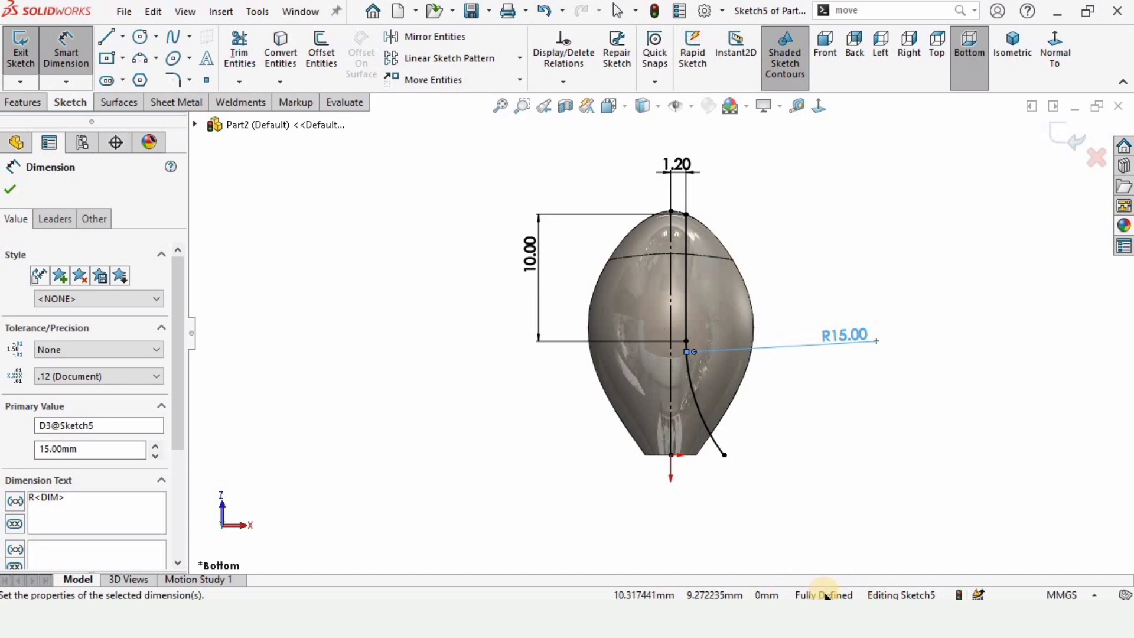
left_click(10, 189)
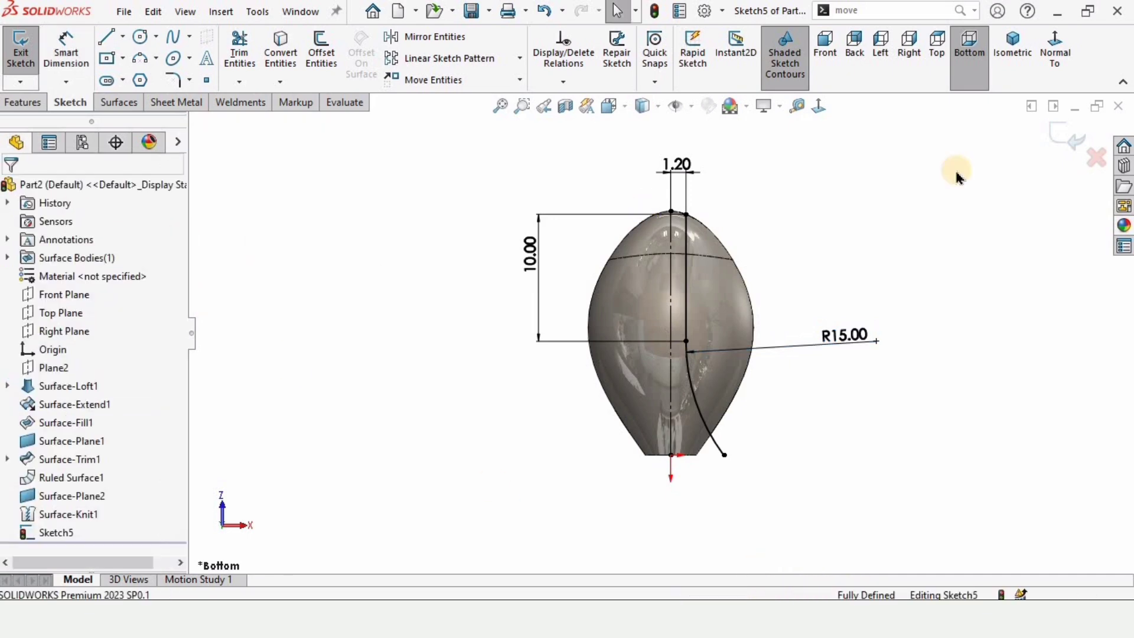
left_click(1066, 145)
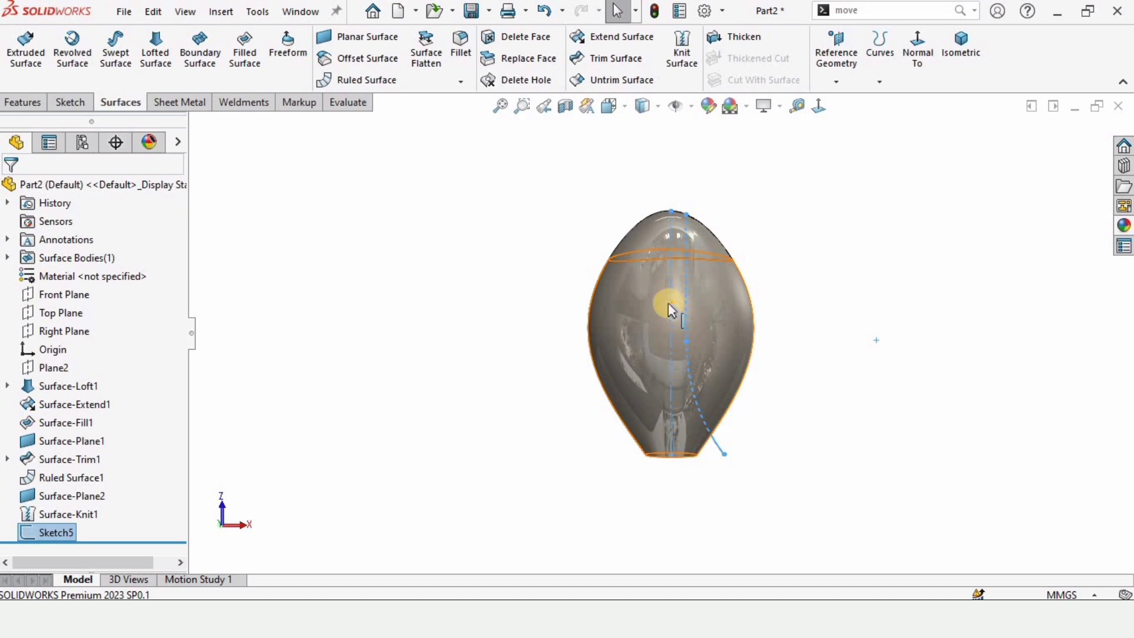
Trim the knitted surface with the line-and-arc sketch, keeping the portion that contains the centerline and the recessed end
left_click(609, 59)
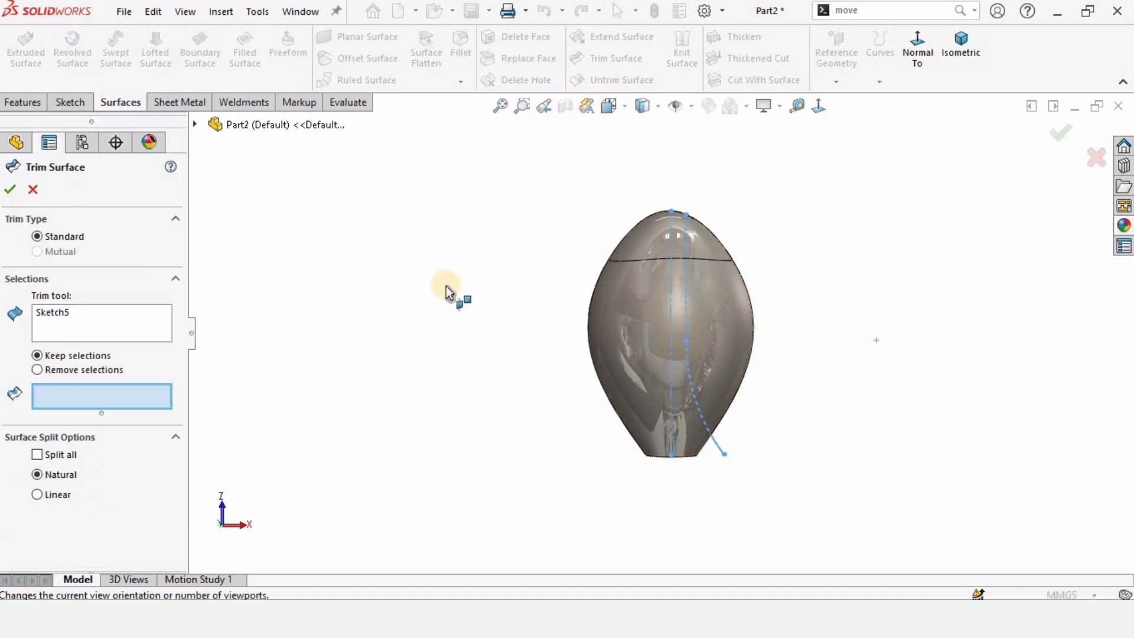
left_click(685, 307)
left_click(685, 308)
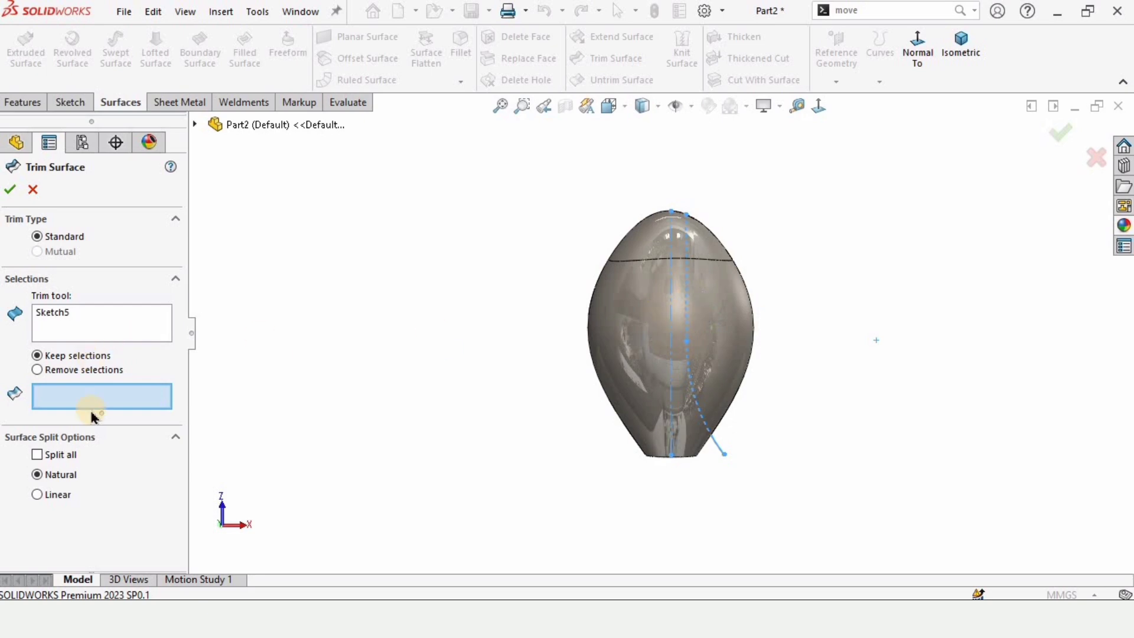
left_click(684, 381)
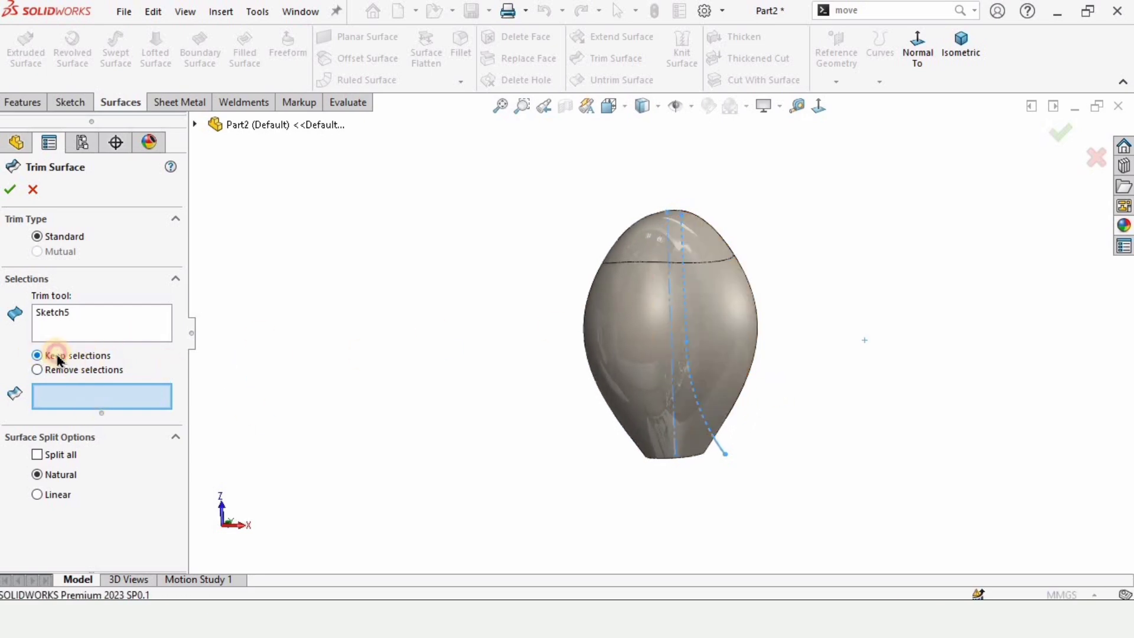
left_click(614, 332)
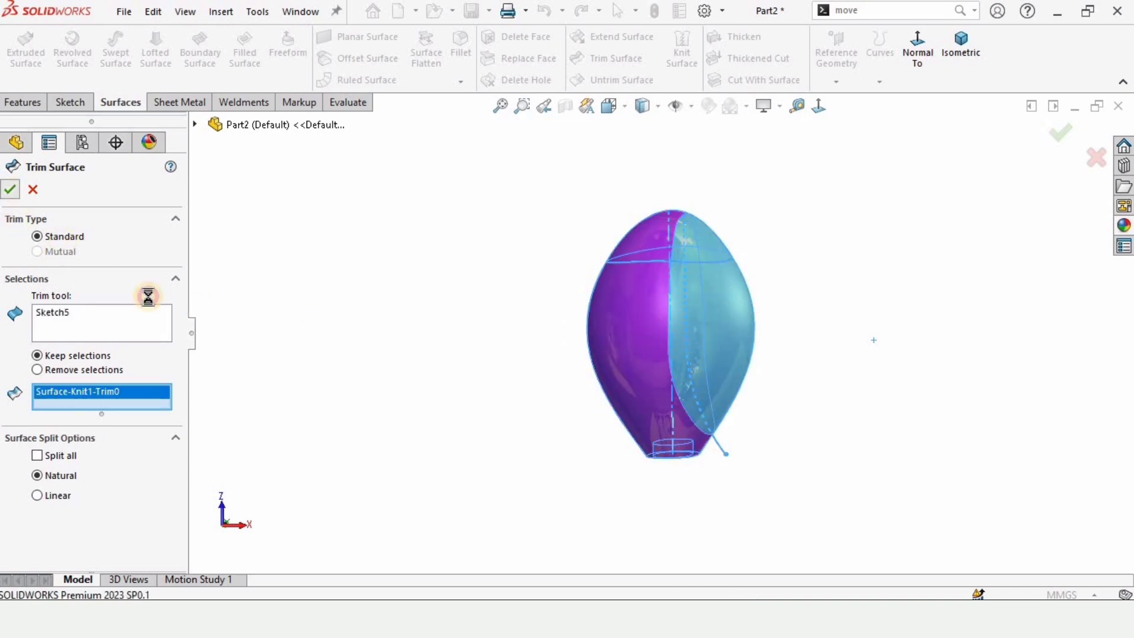
key("Return")
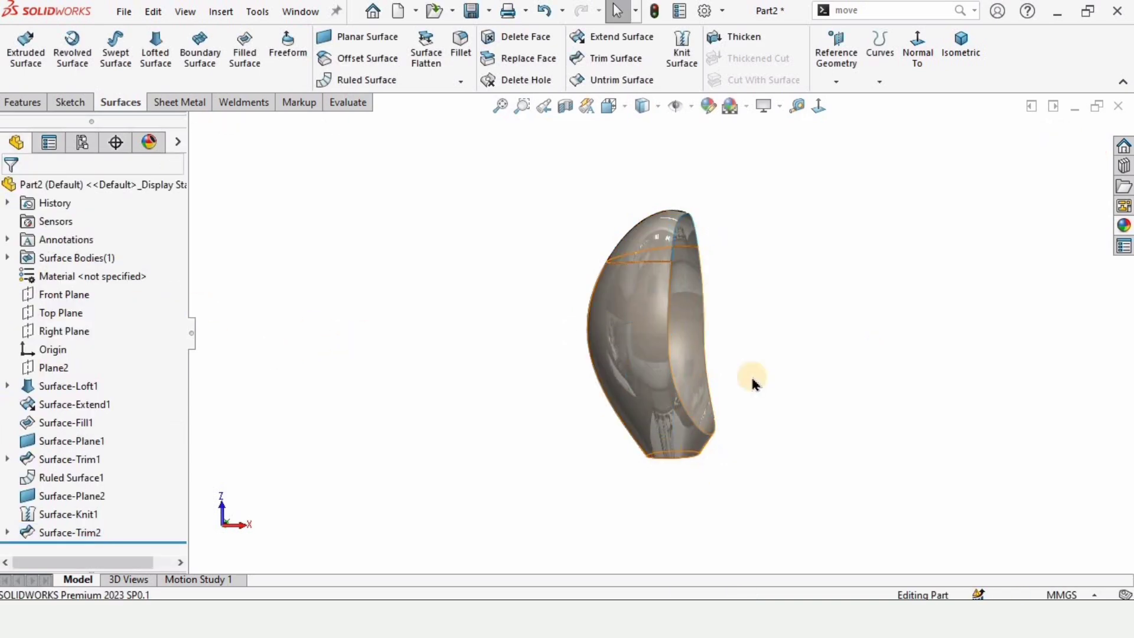
Start a sketch on the Top Plane, viewed from below, and draw a circle about 5.7 mm in diameter beside the body's trimmed side
mouse_move(604, 373)
middle_mouse_down()
mouse_move(653, 364)
mouse_move(663, 380)
mouse_move(818, 346)
mouse_move(643, 347)
mouse_move(600, 371)
middle_mouse_up()
scroll(509, 301, "down", 3)
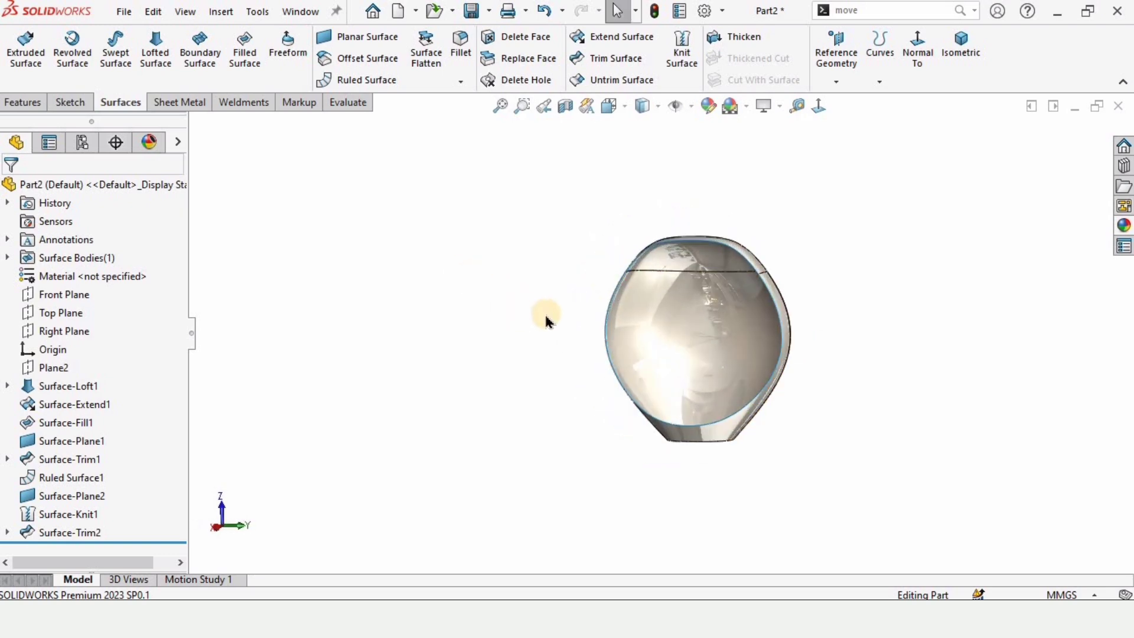
left_click(57, 314)
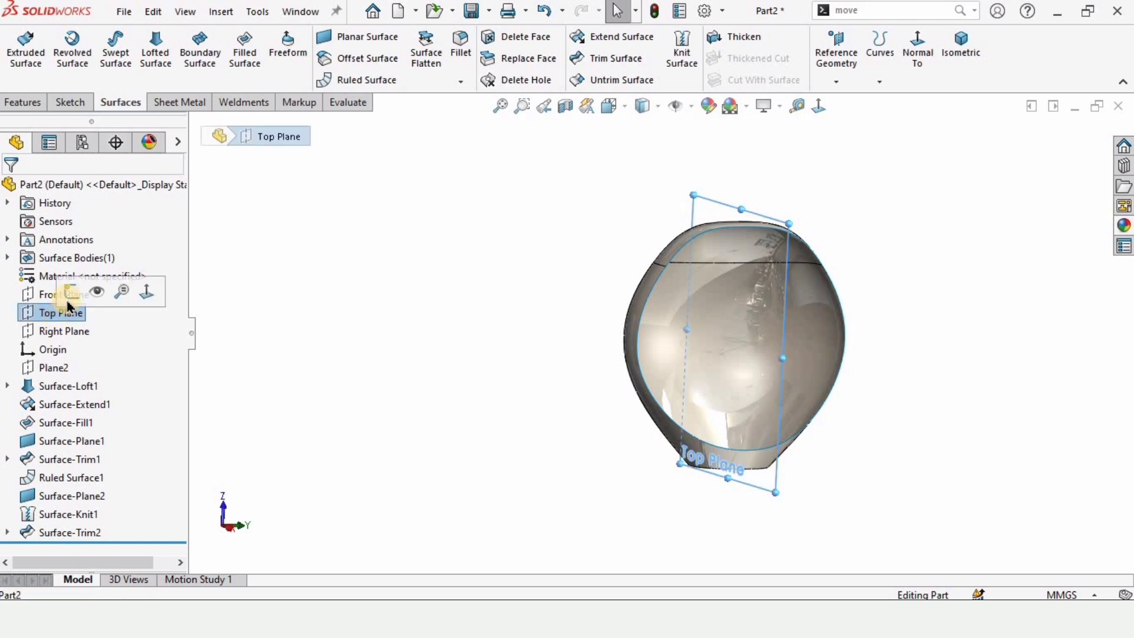
left_click(70, 291)
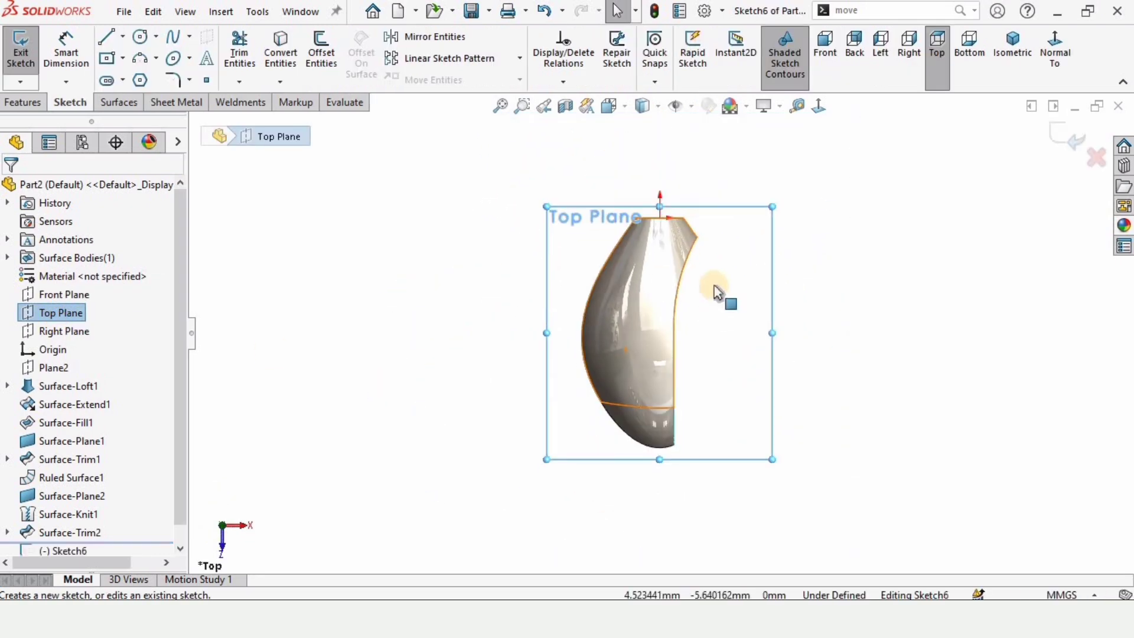
left_click(614, 106)
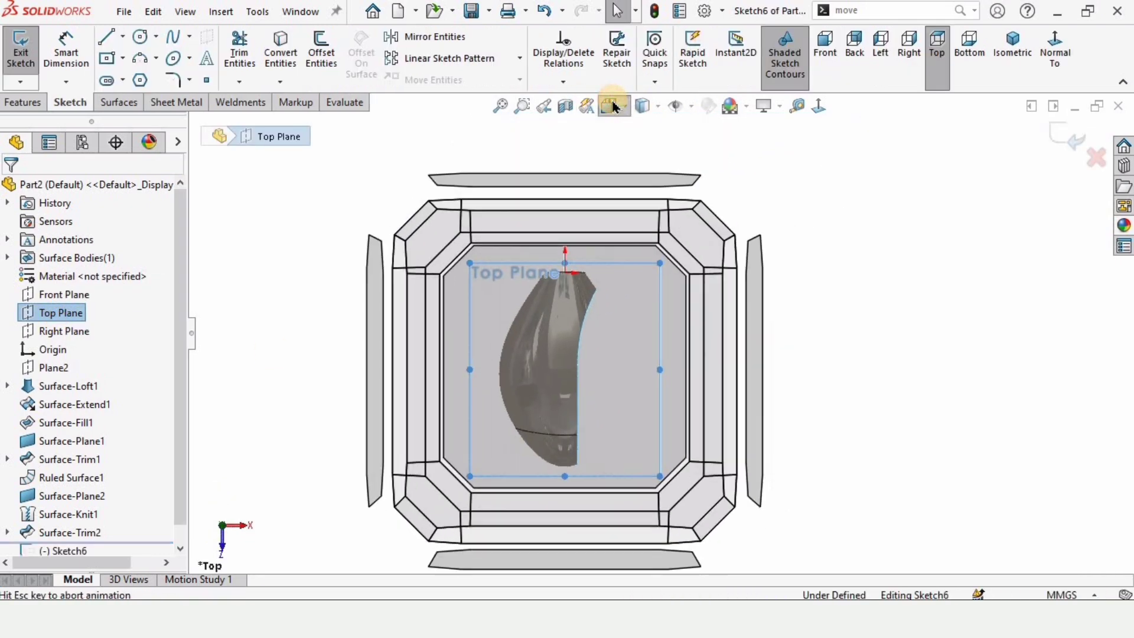
left_click(699, 192)
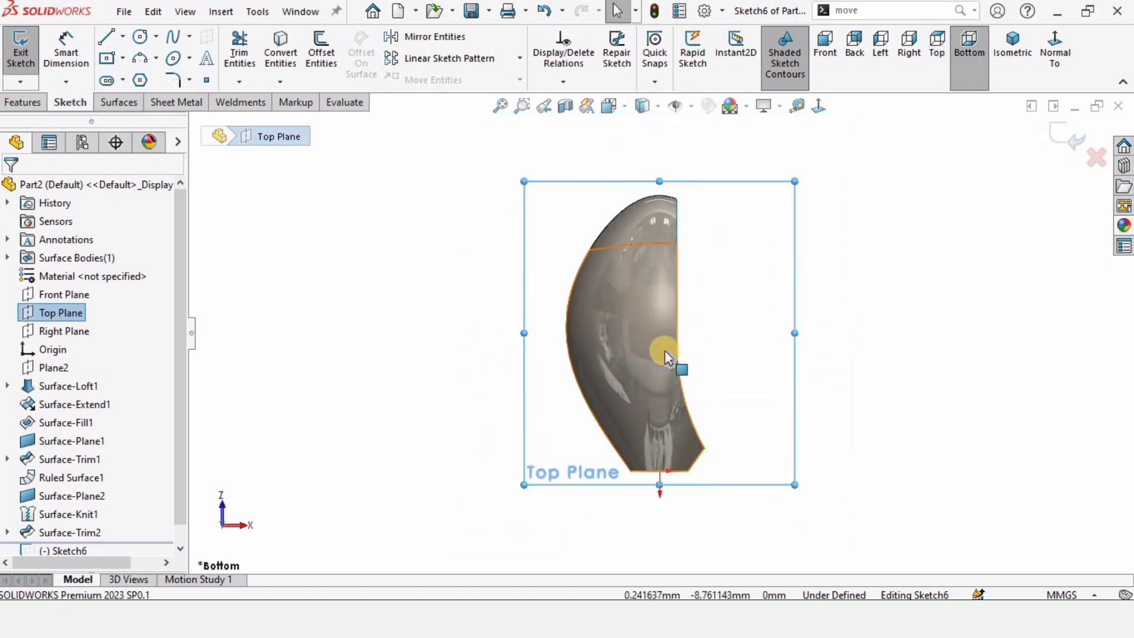
left_click(140, 39)
left_click(796, 271)
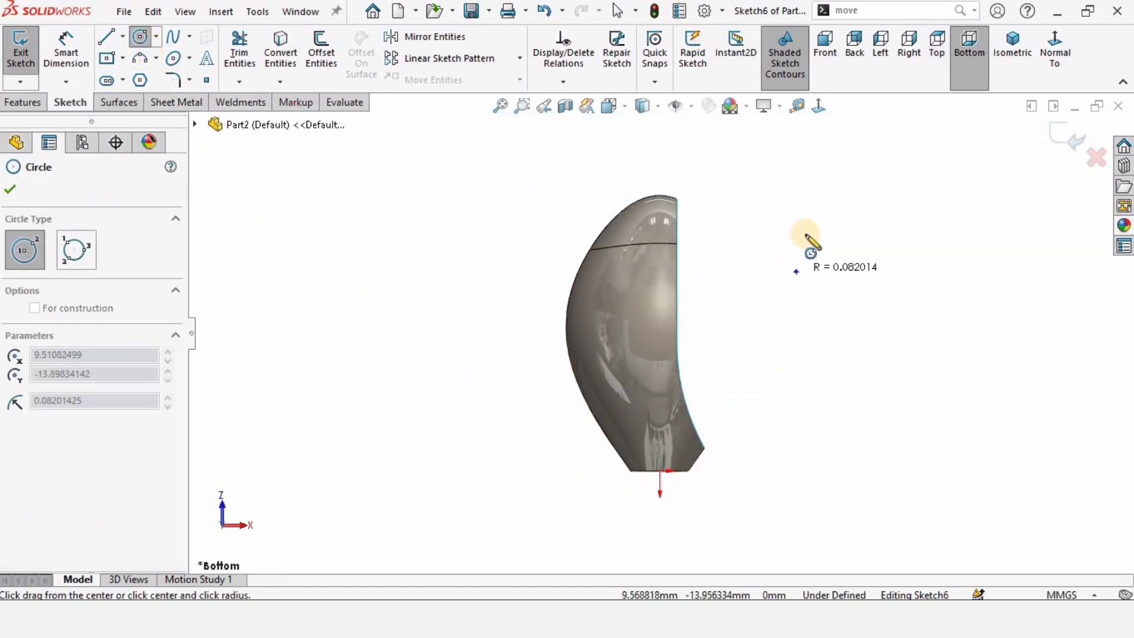
left_click(806, 231)
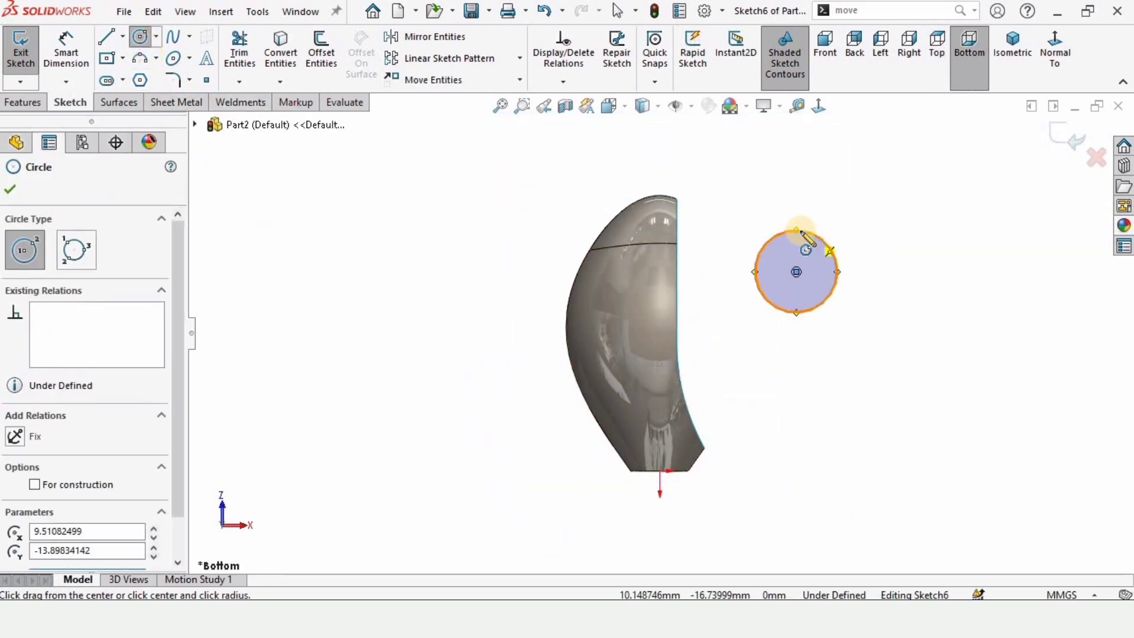
Dimension the circle's diameter as 8 mm
left_click(74, 51)
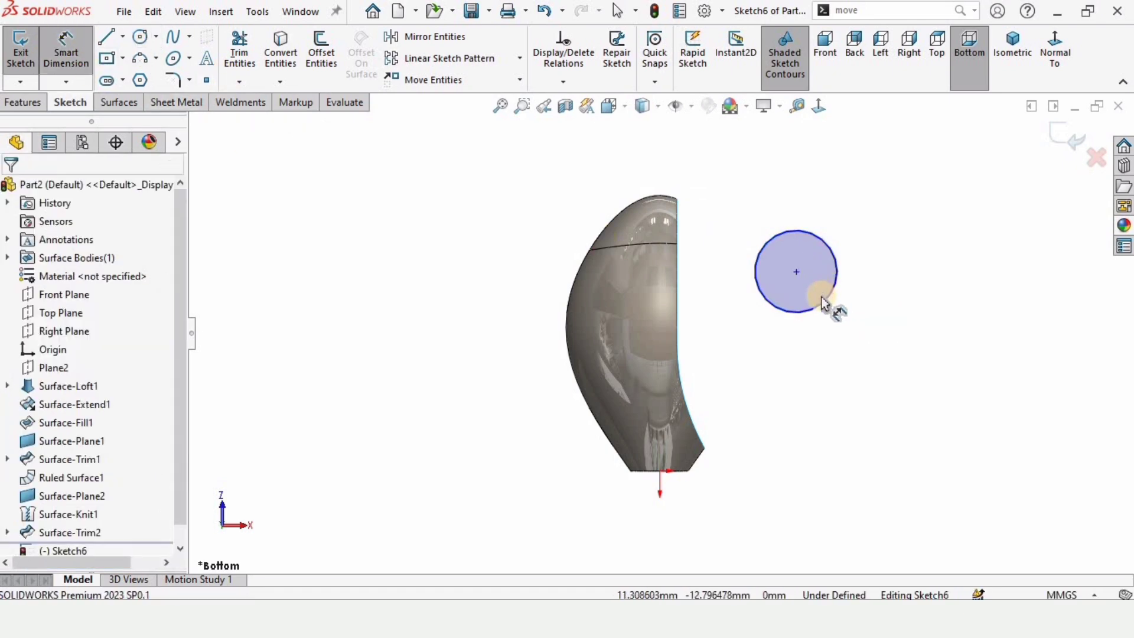
left_click(821, 300)
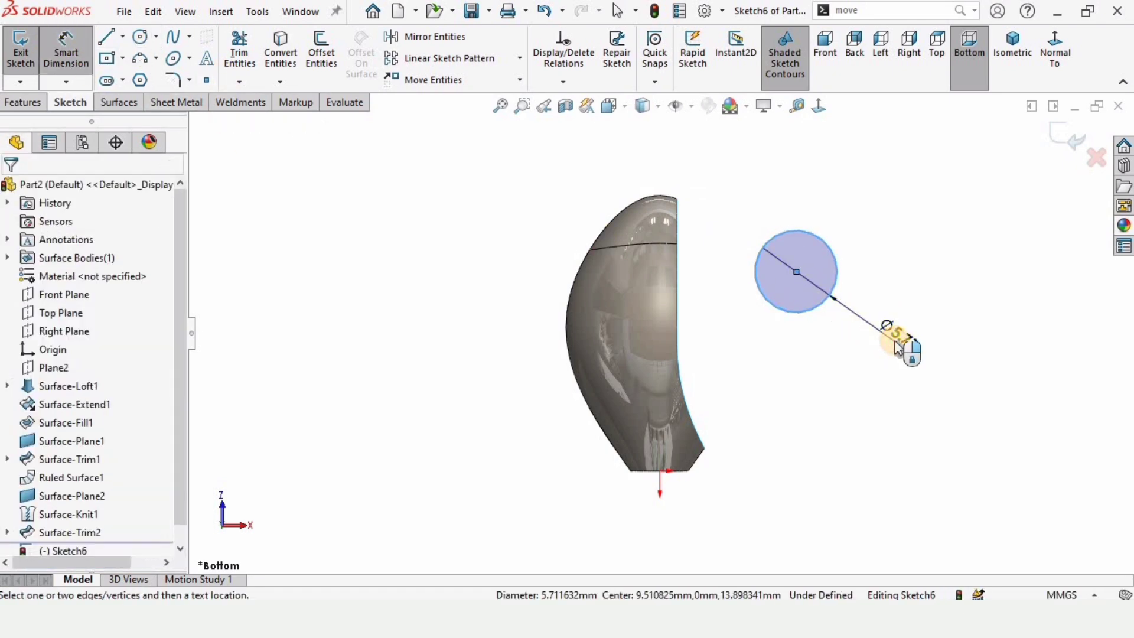
left_click(896, 349)
type("8")
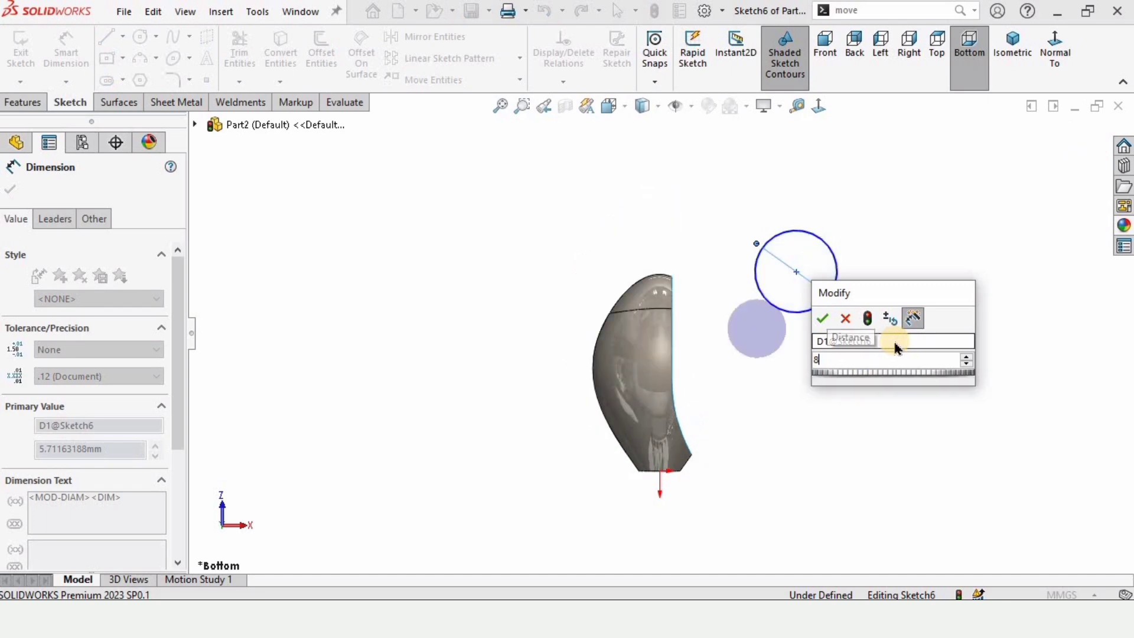
key("Return")
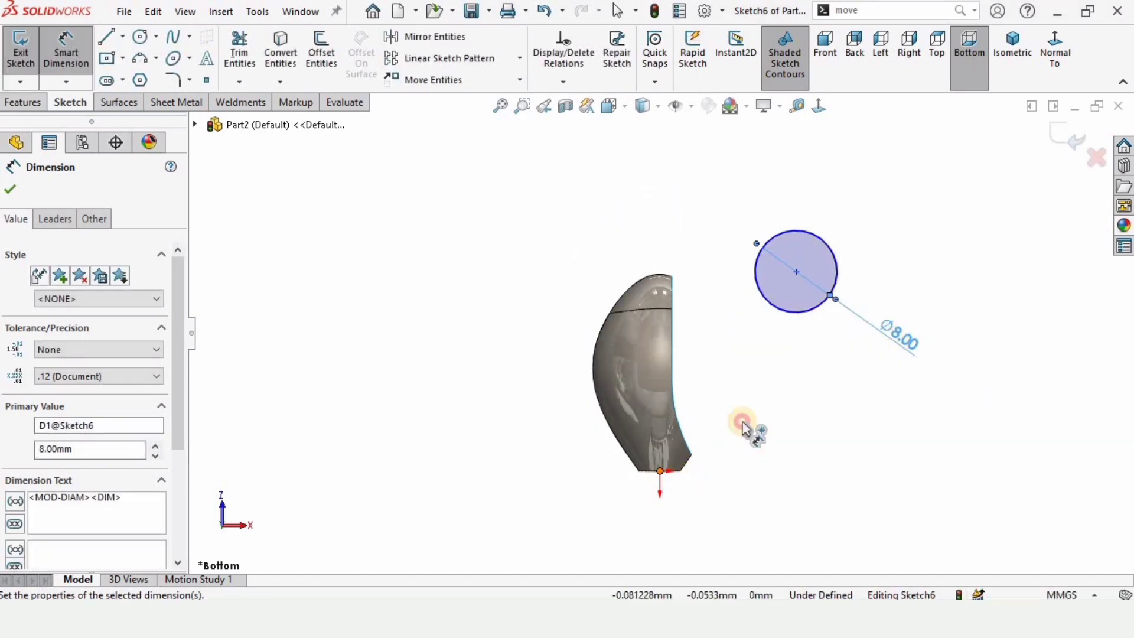
Dimension the horizontal distance from the origin to the circle's center as 9 mm
left_click(739, 426)
left_click(796, 271)
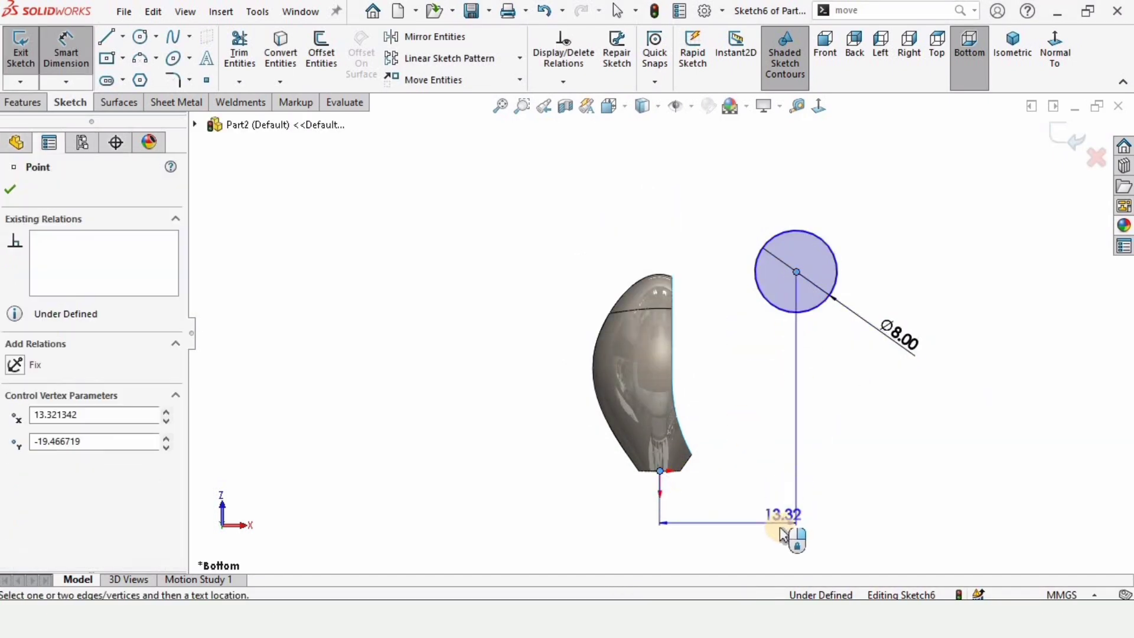
left_click(783, 527)
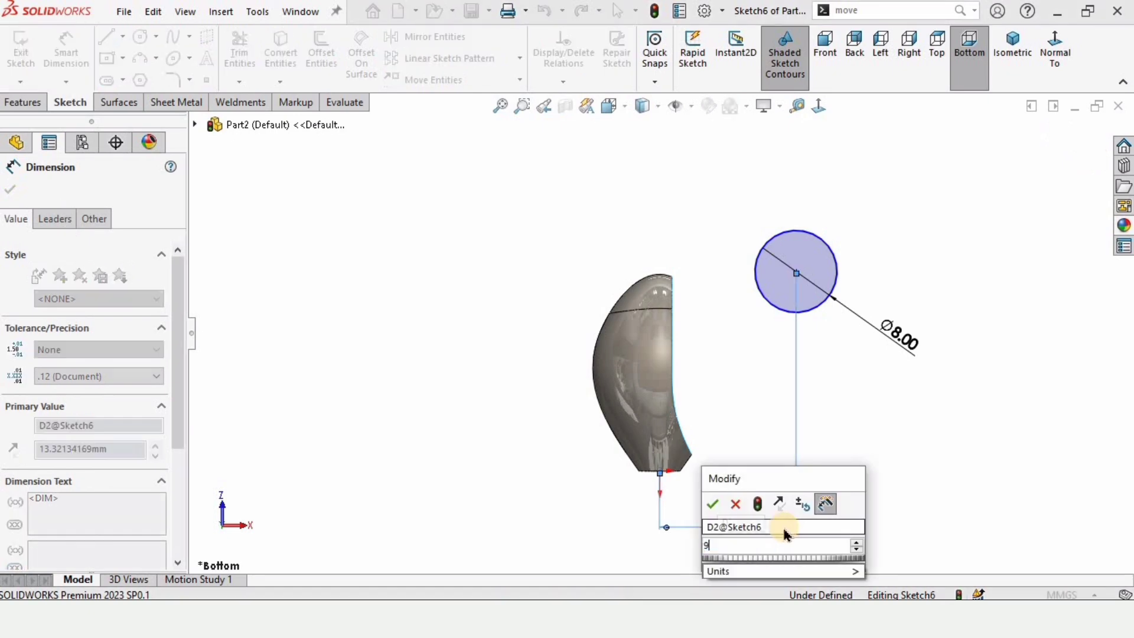
type("9")
key("Return")
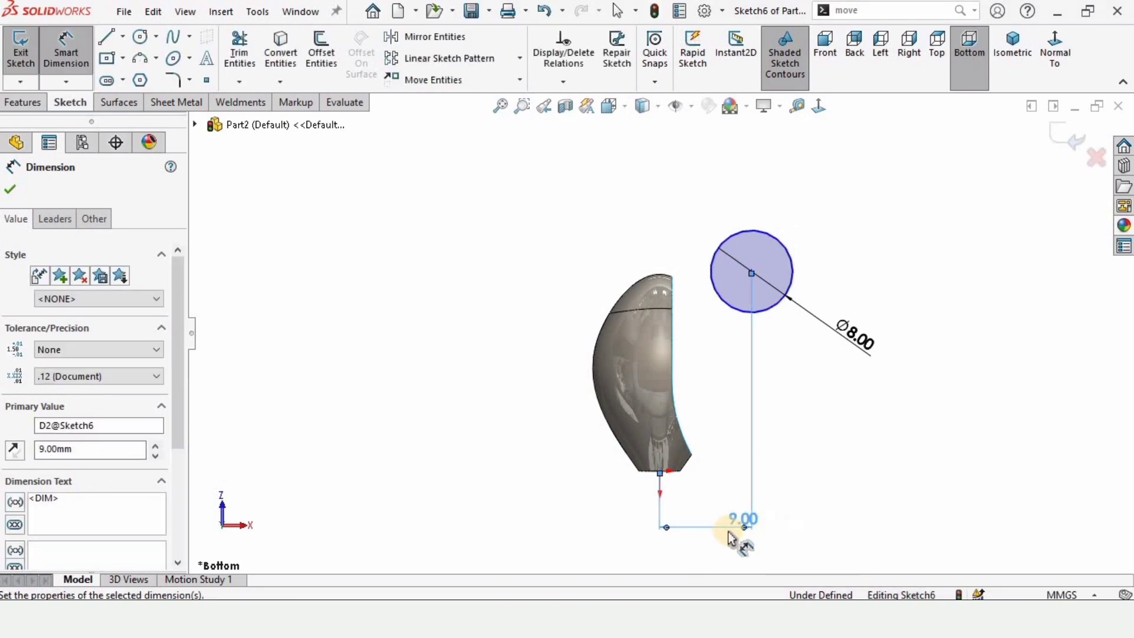
Dimension the vertical distance from the origin to the circle's center as 12 mm
left_click(660, 473)
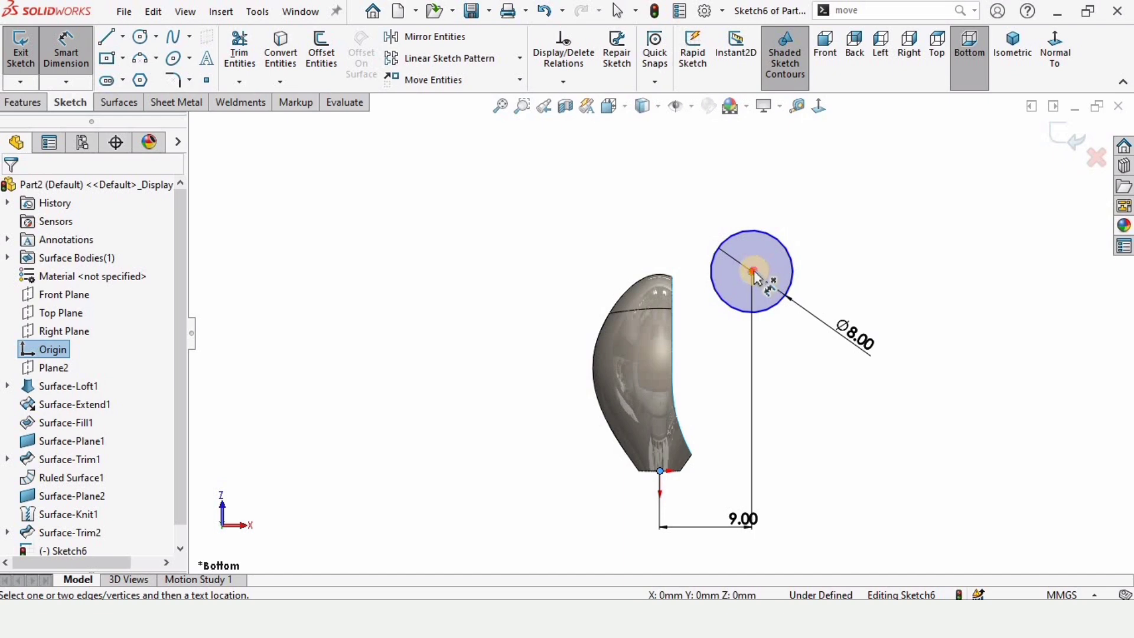
left_click(751, 272)
left_click(470, 322)
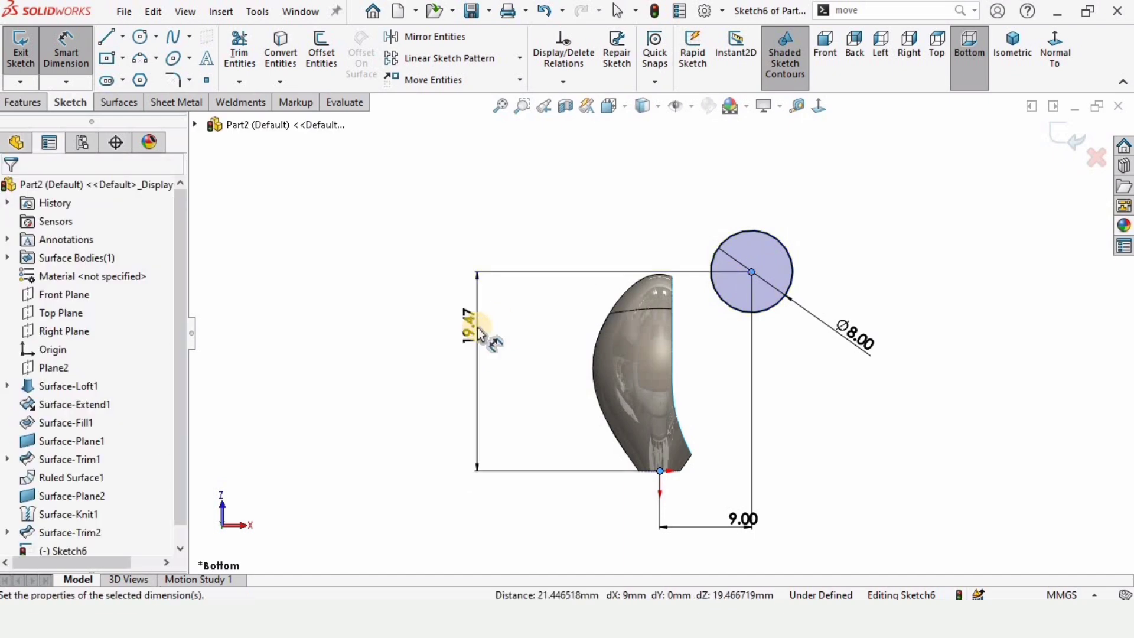
type("12")
key("Return")
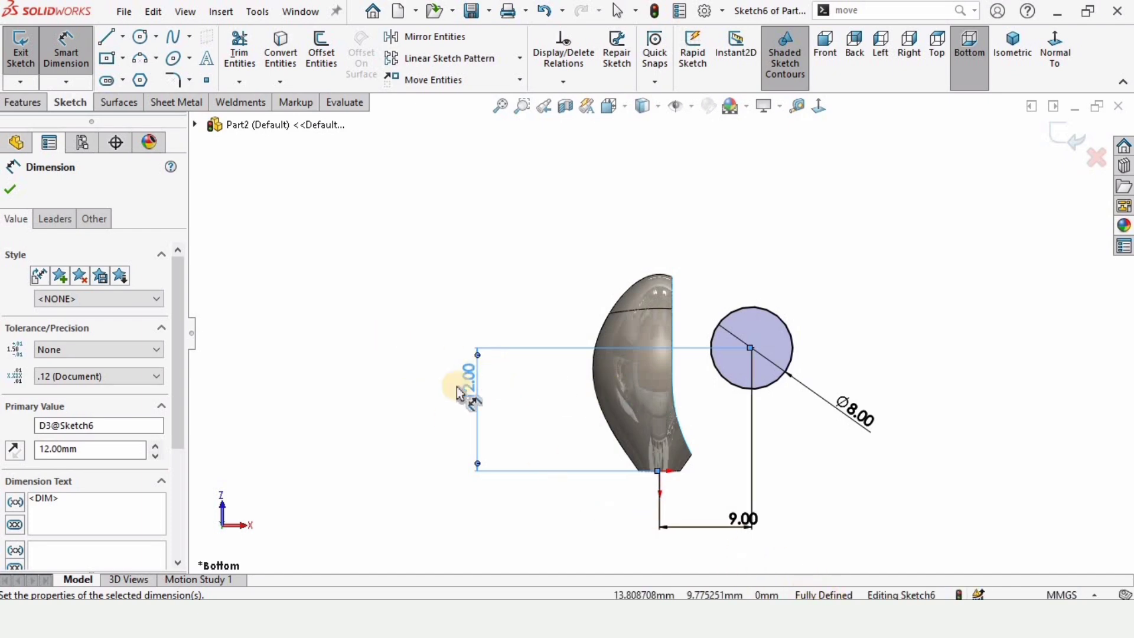
Start an extruded surface from the circle, beginning at a 5 mm offset from the sketch plane
left_click(120, 102)
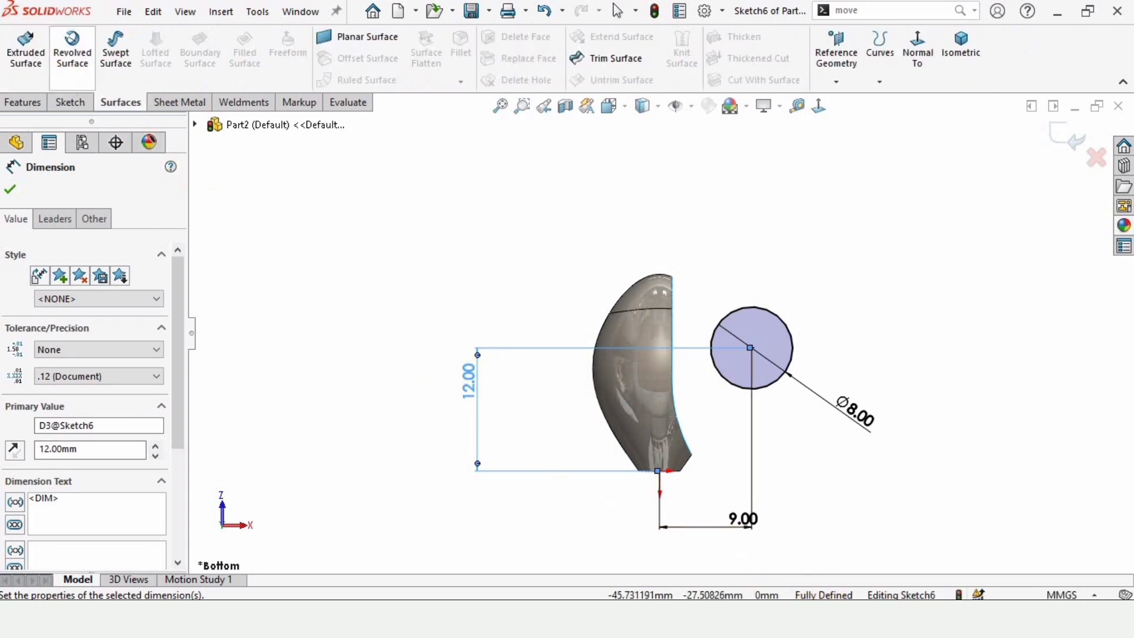
left_click(28, 61)
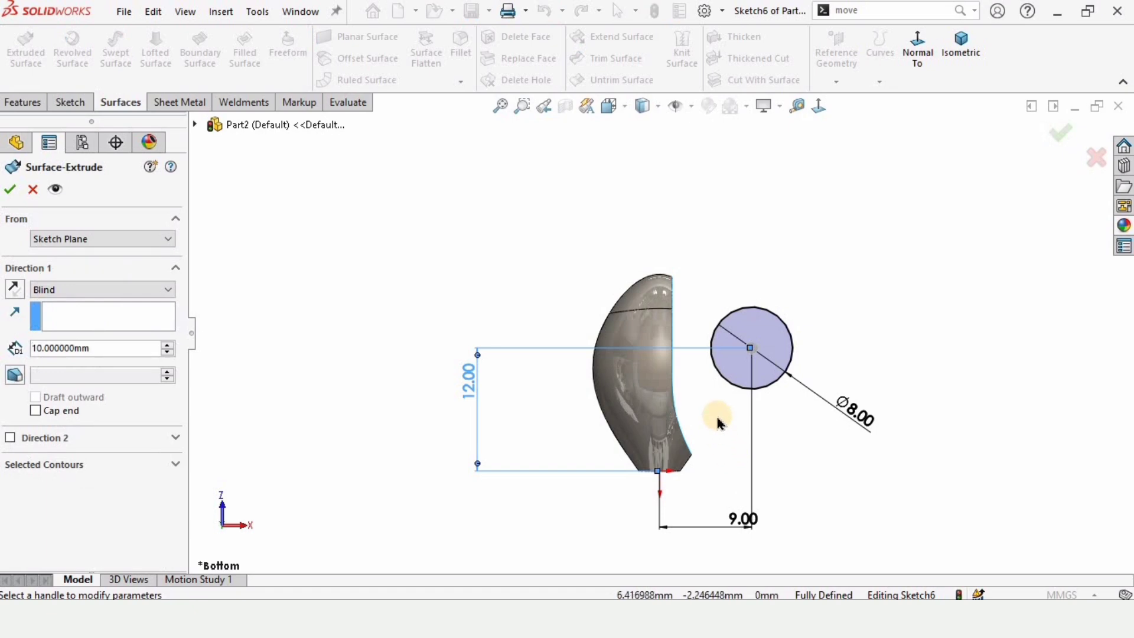
left_click(119, 239)
left_click(56, 286)
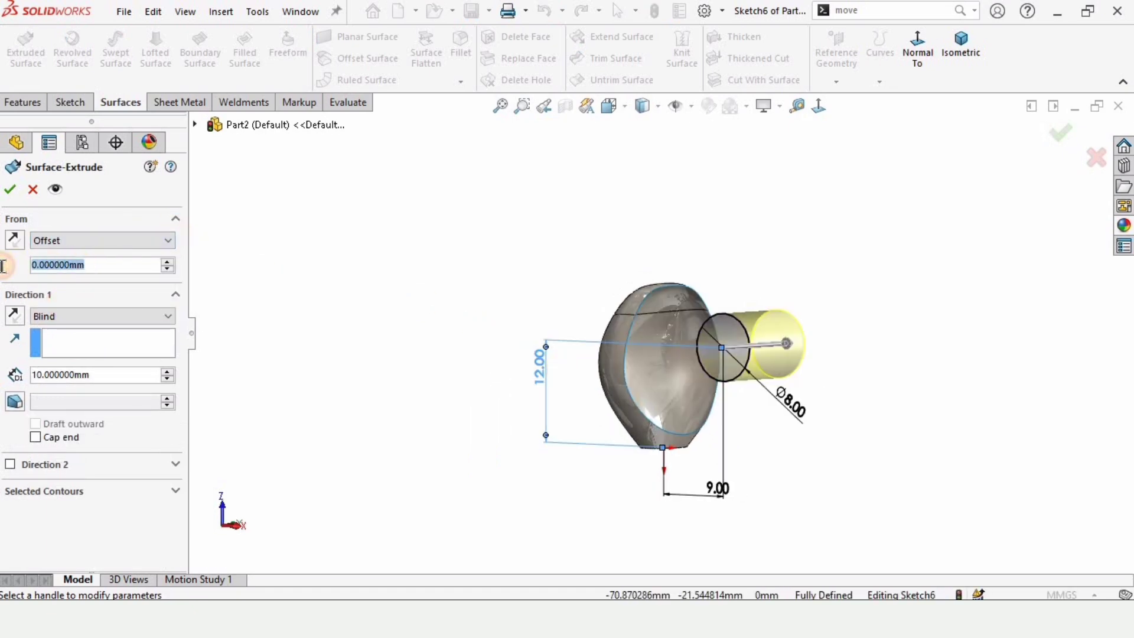
type("5")
key("Return")
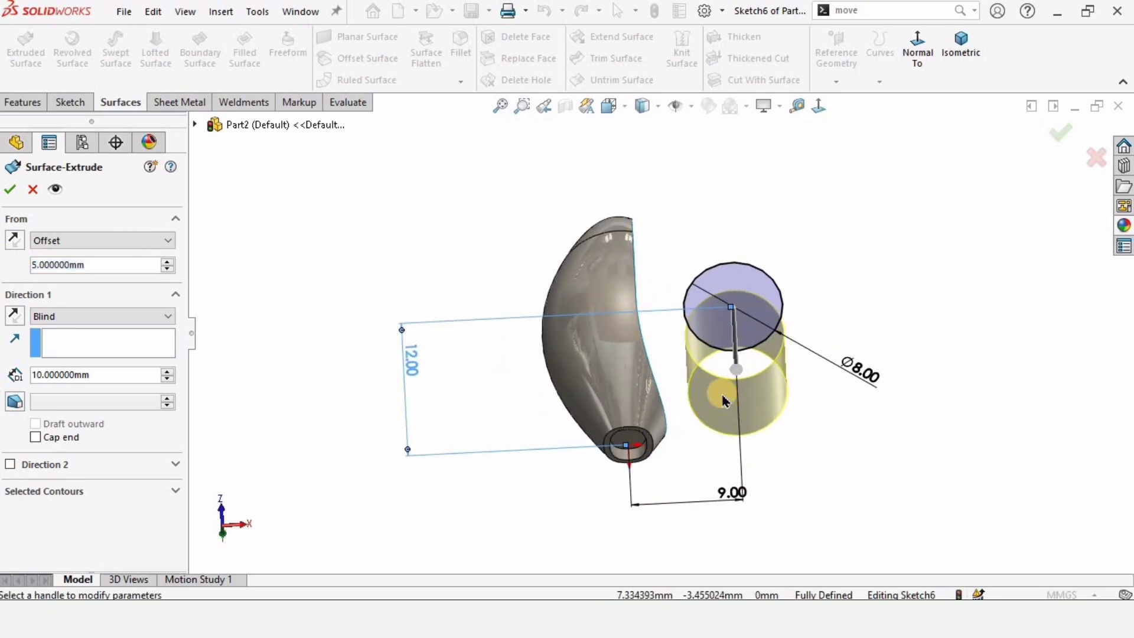
left_click(17, 239)
left_click(14, 240)
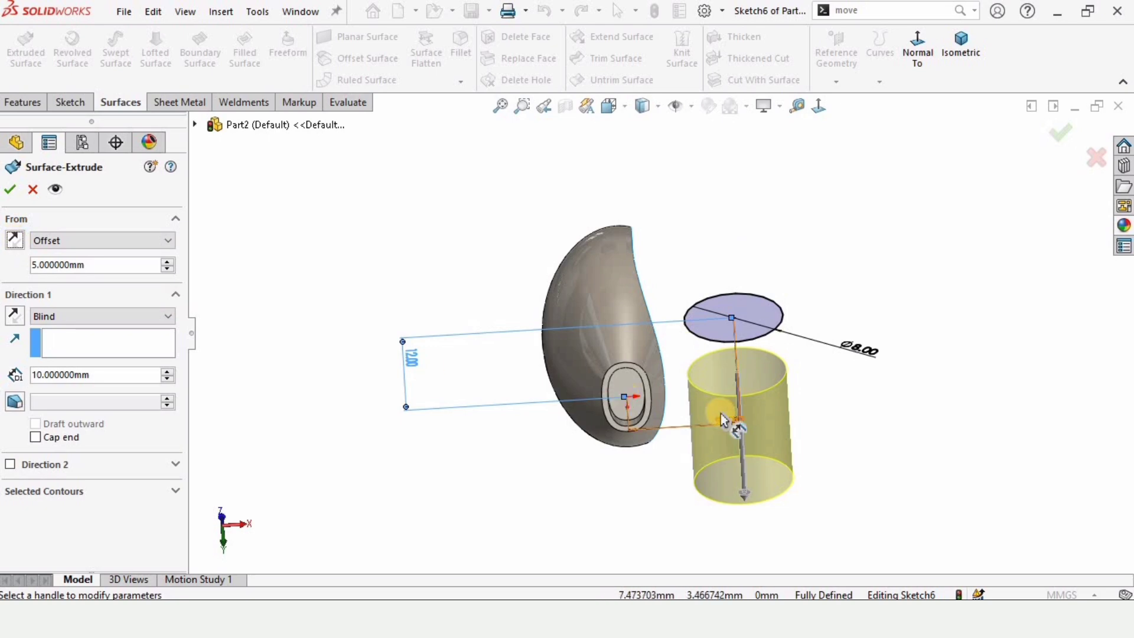
Set the surface extrusion's blind depth to 25 mm and finish the cylinder
middle_click_drag(663, 413, 662, 431)
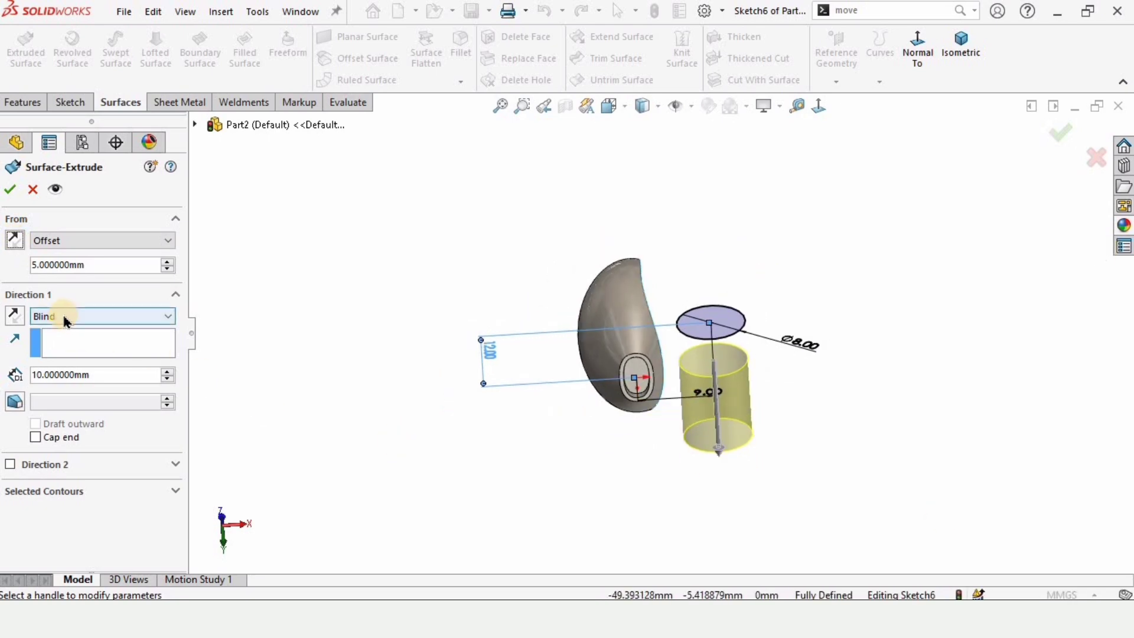
type("25")
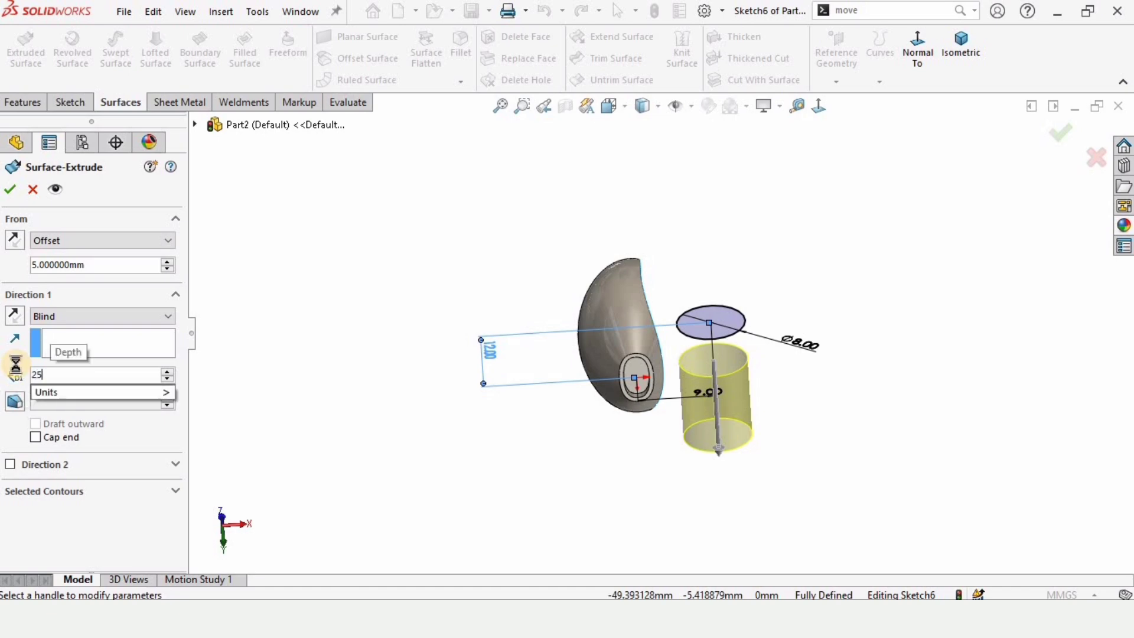
key("Return")
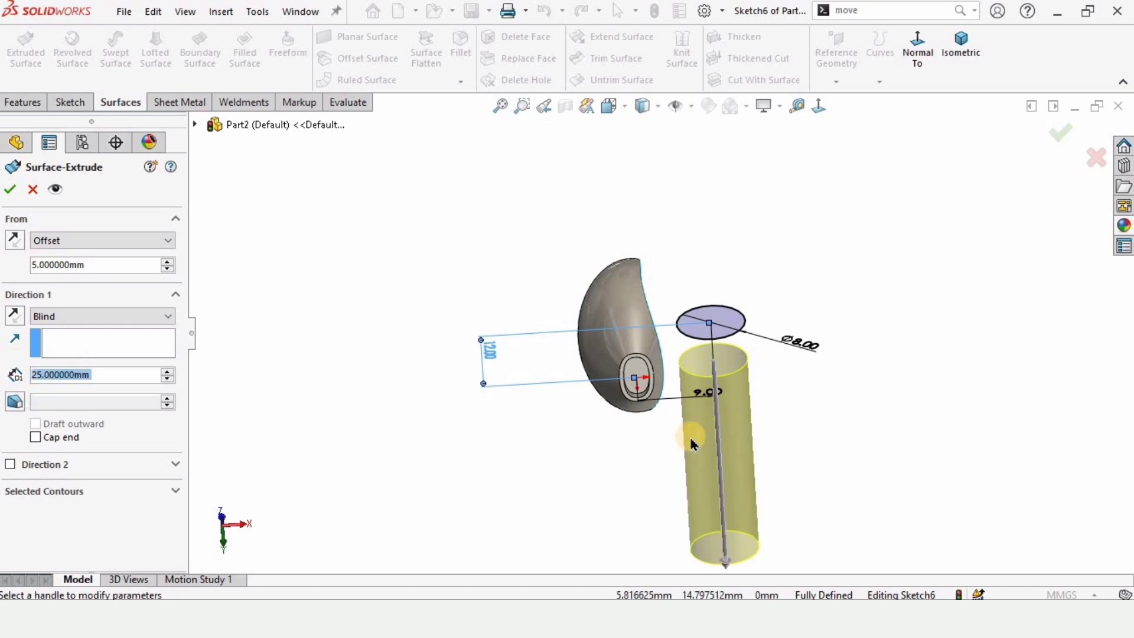
middle_click_drag(692, 443, 373, 355)
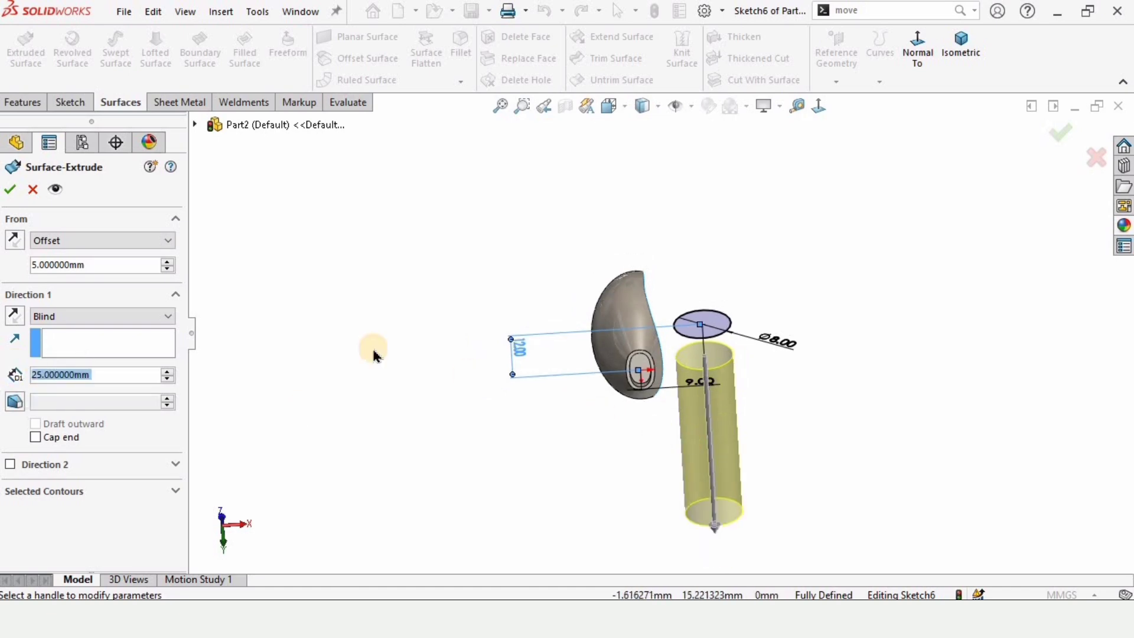
left_click(8, 189)
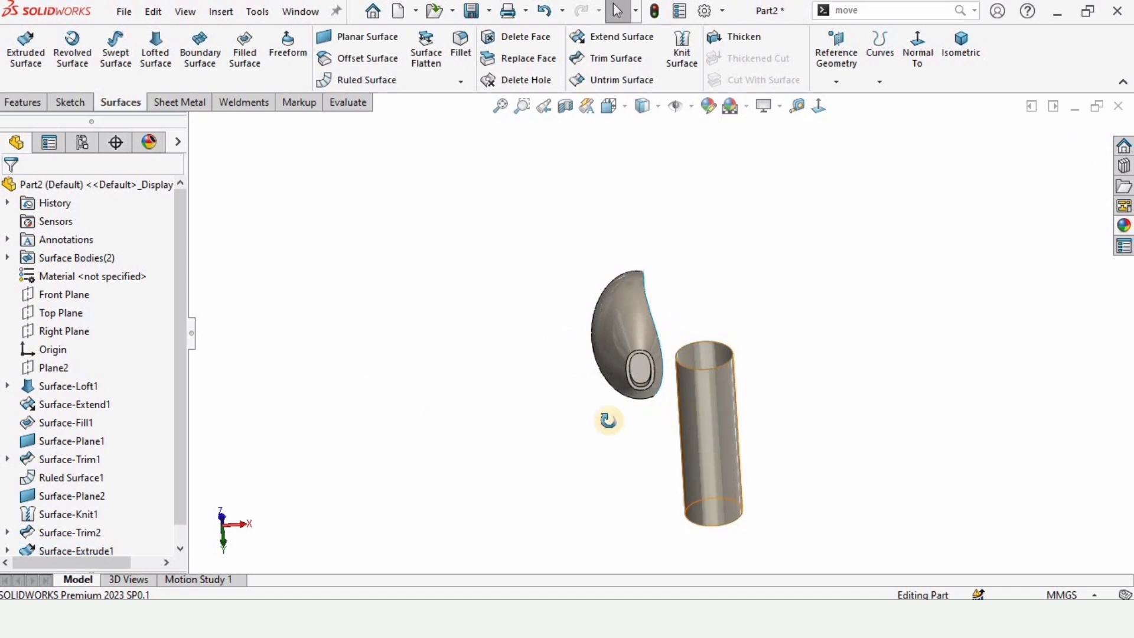
Rotate the trimmed surface body 25 degrees about the X axis with Move/Copy Bodies
middle_click_drag(608, 420, 725, 412)
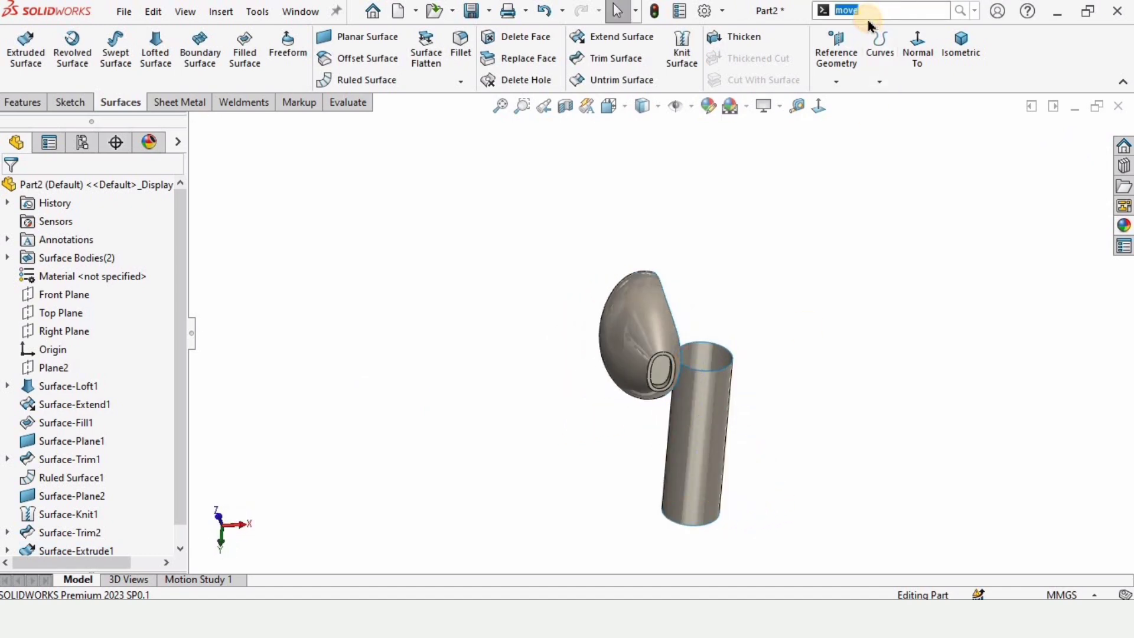
type("move")
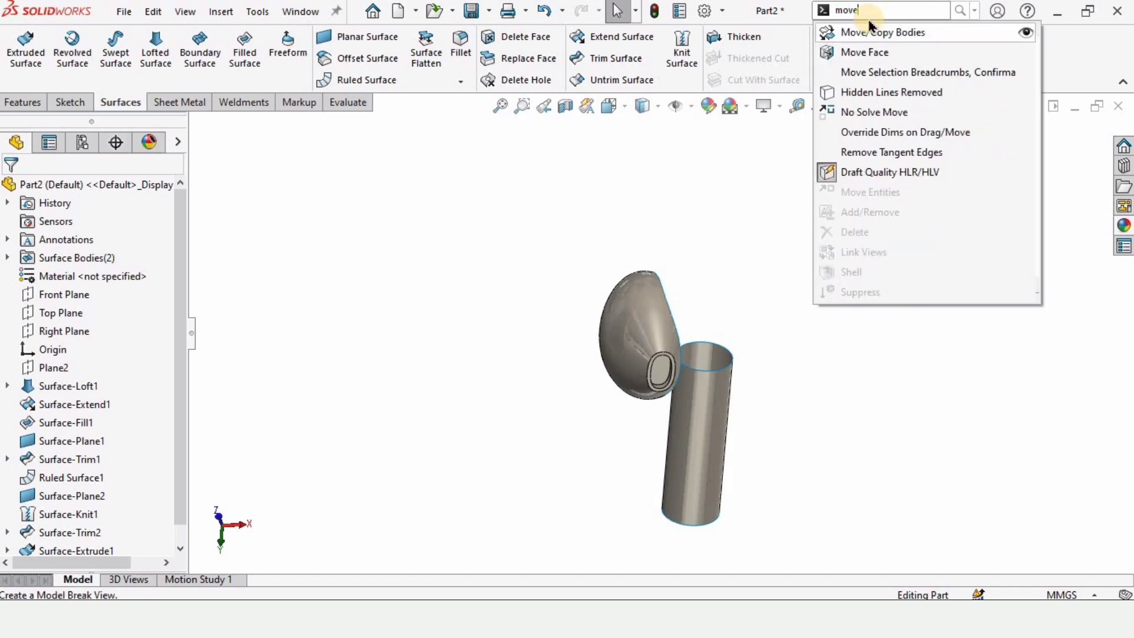
left_click(830, 33)
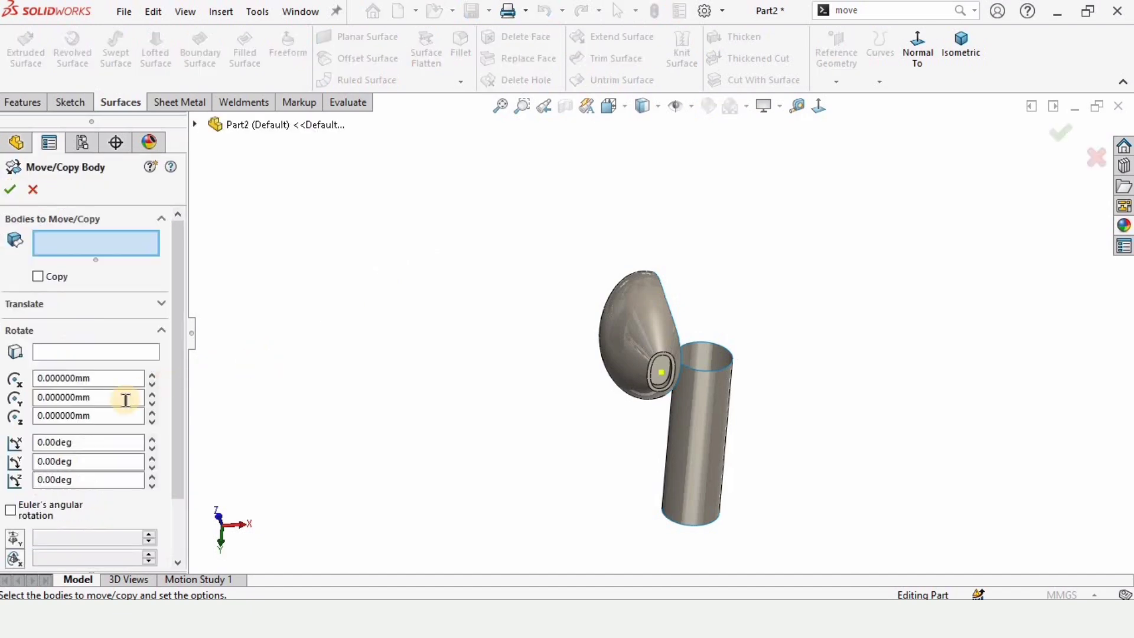
mouse_move(638, 331)
middle_mouse_down()
mouse_move(643, 342)
mouse_move(620, 338)
middle_mouse_up()
left_click(620, 338)
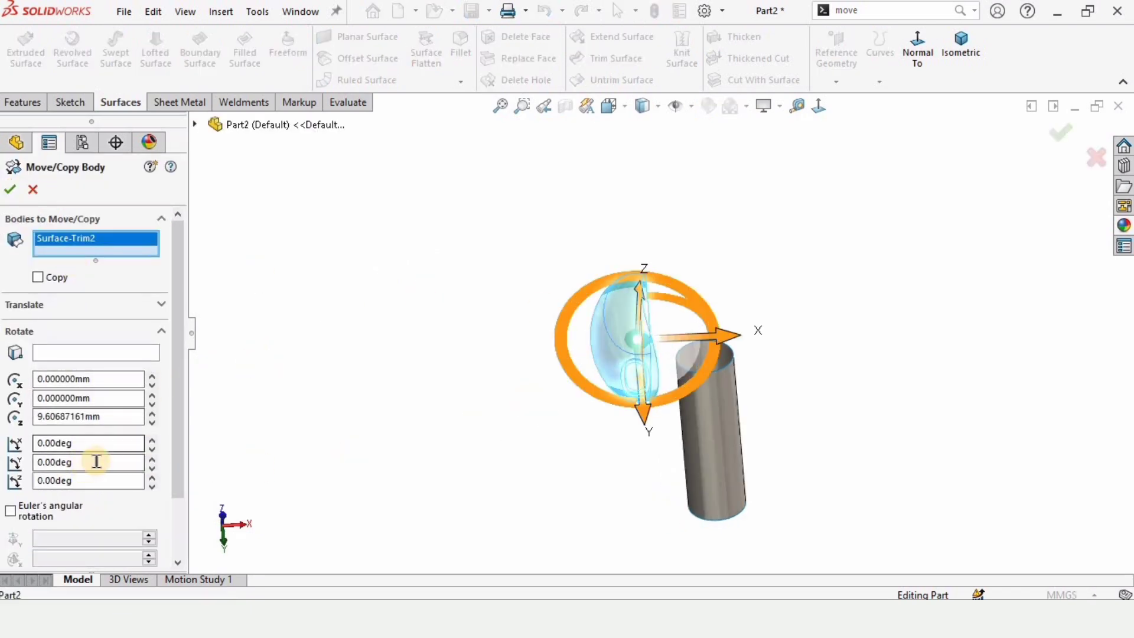
type("25")
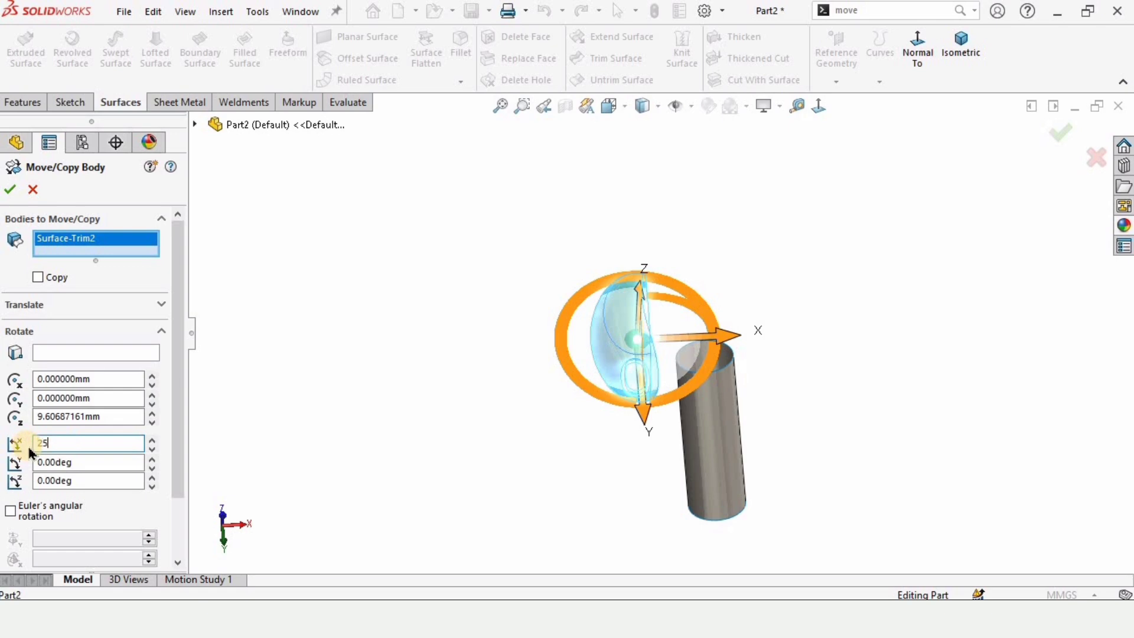
key("Return")
middle_click_drag(582, 422, 759, 347)
left_click(10, 189)
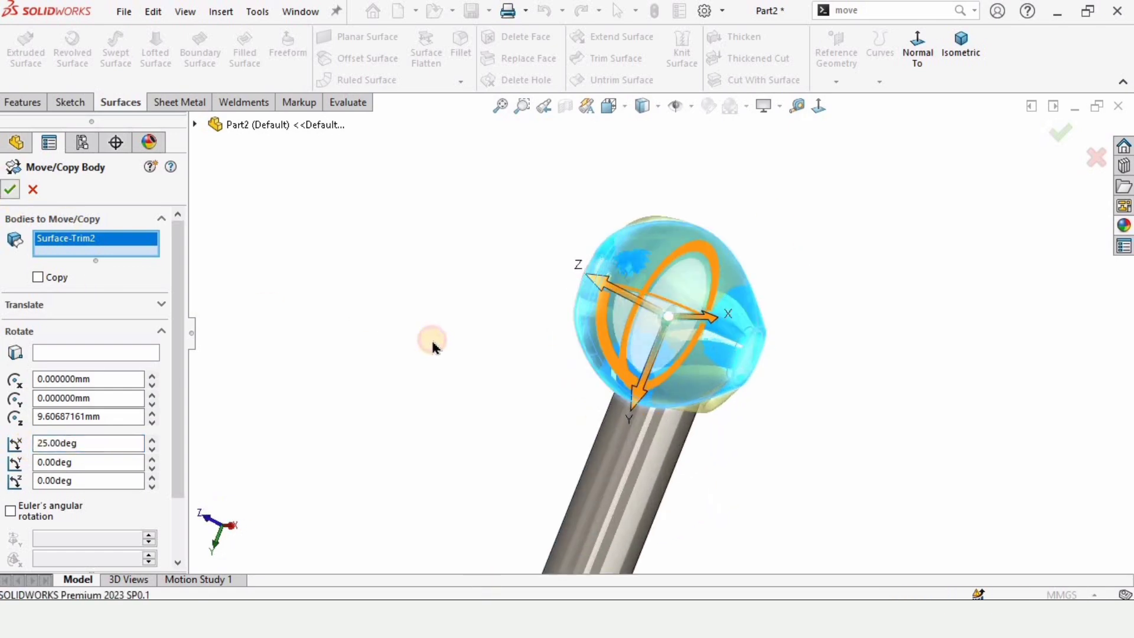
Start a lofted surface and pick the open edge loop of the rotated trimmed body as a closed-group profile using SelectionManager
middle_click_drag(738, 403, 594, 368)
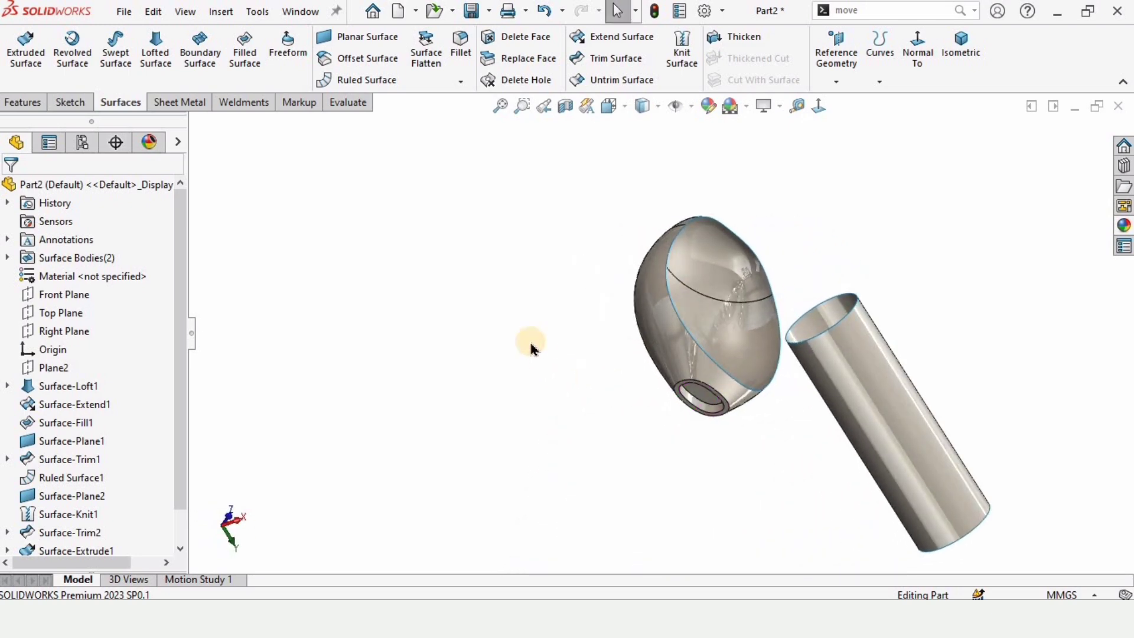
left_click(156, 58)
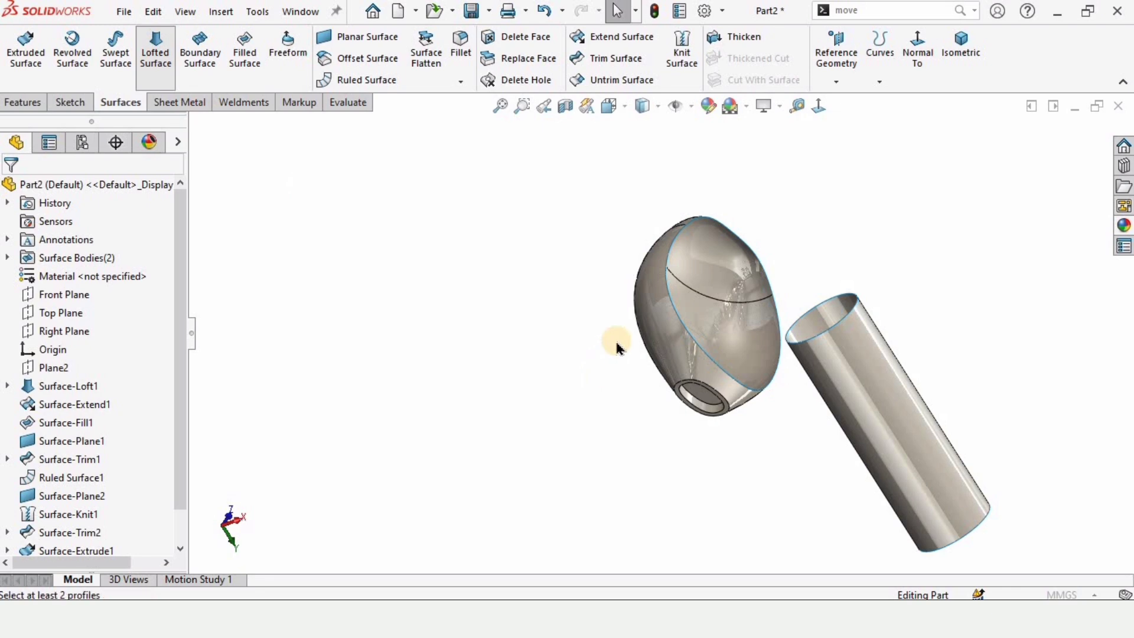
right_click(917, 224)
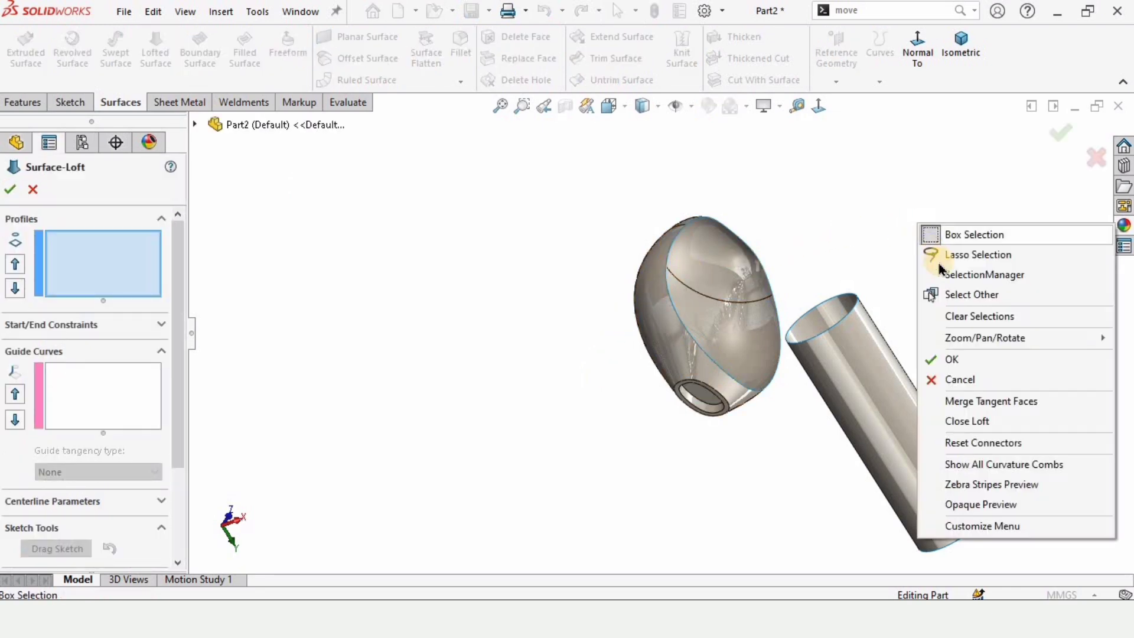
left_click(975, 275)
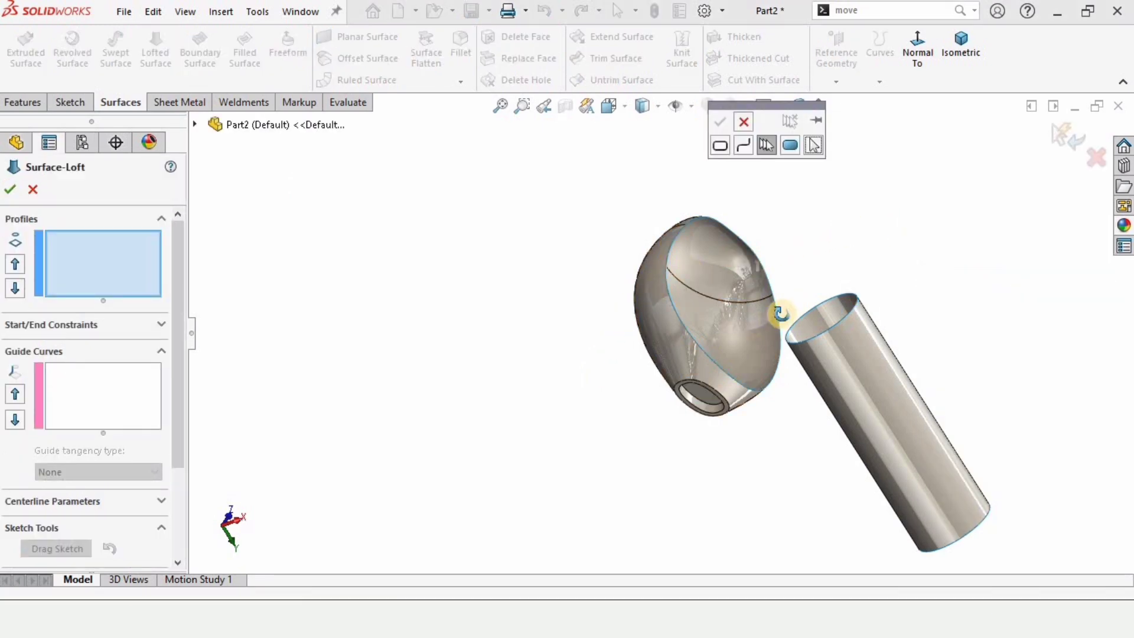
middle_click_drag(779, 308, 588, 250)
left_click(599, 288)
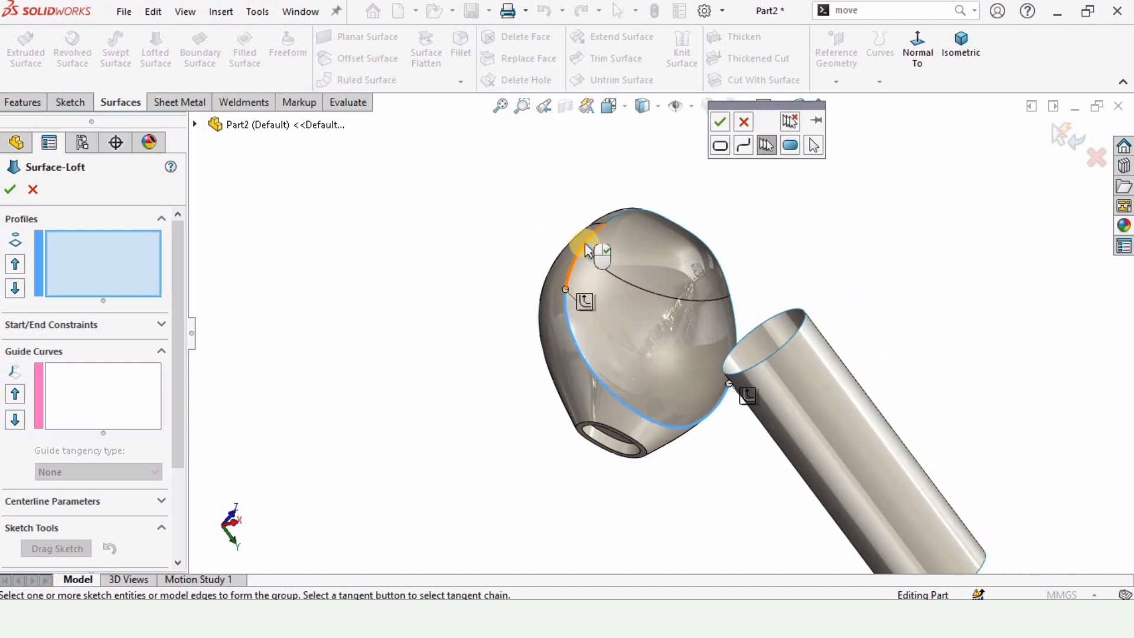
left_click(610, 231)
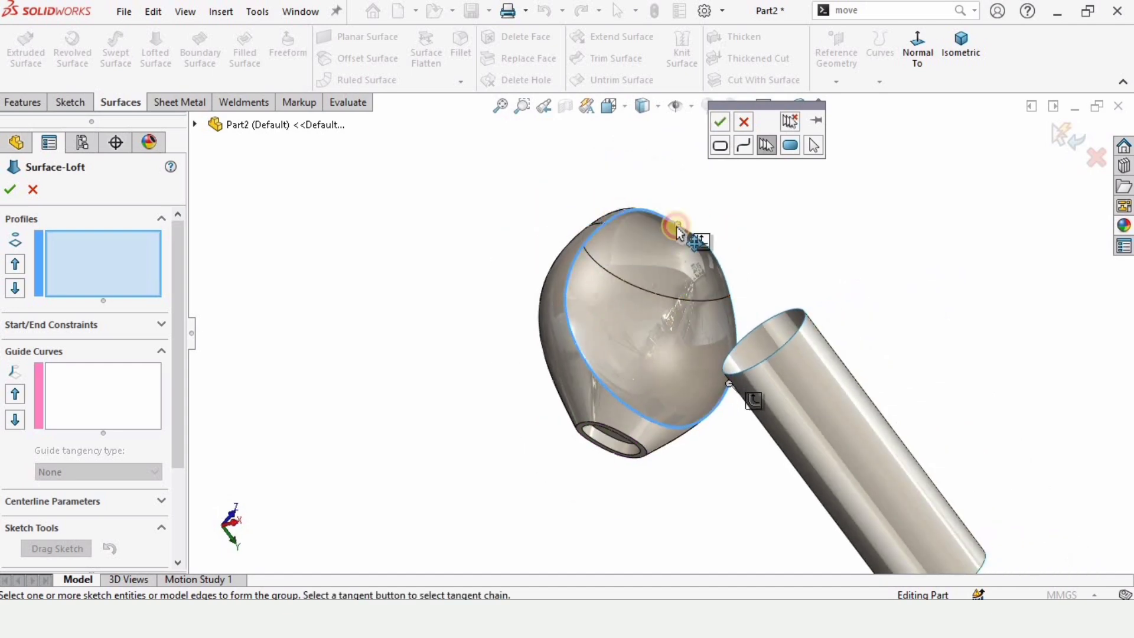
middle_click_drag(722, 308, 723, 269)
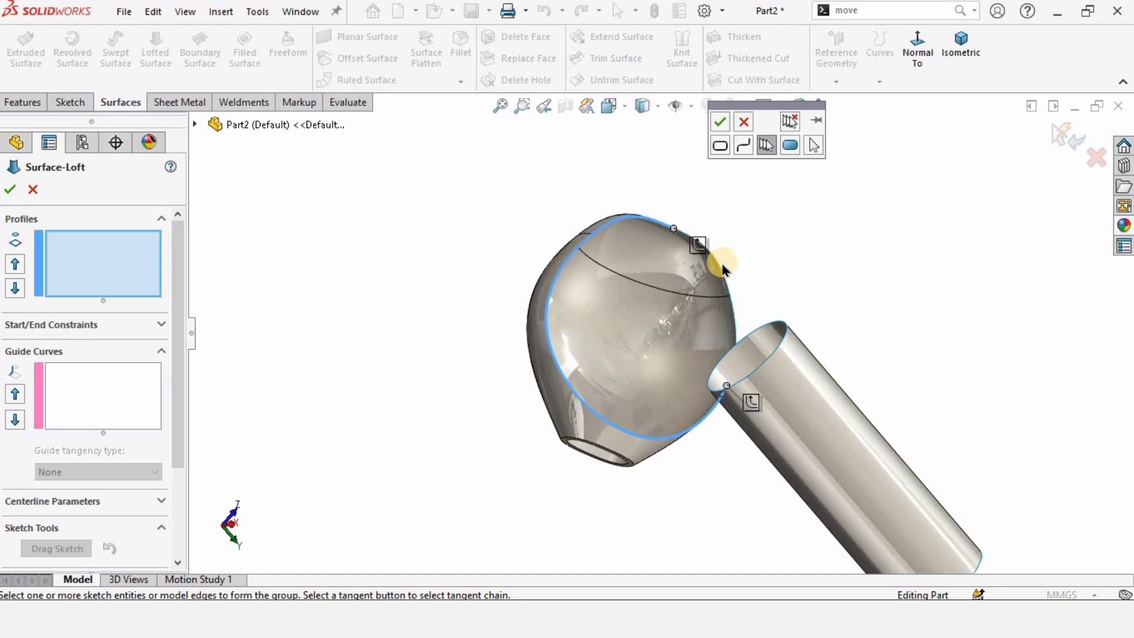
left_click(724, 273)
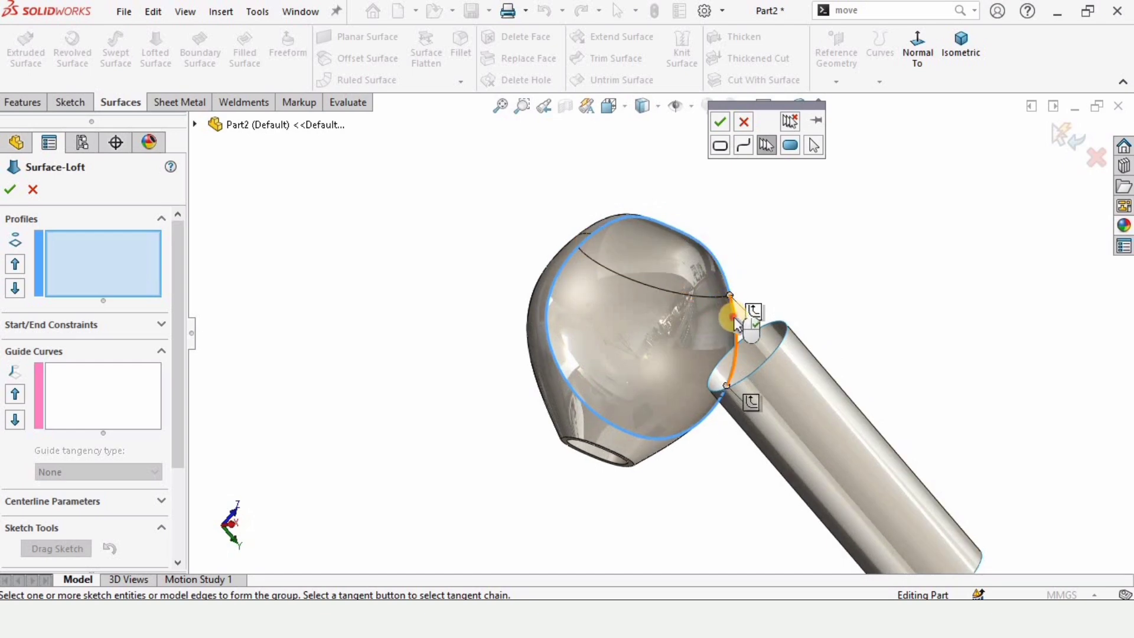
left_click(734, 322)
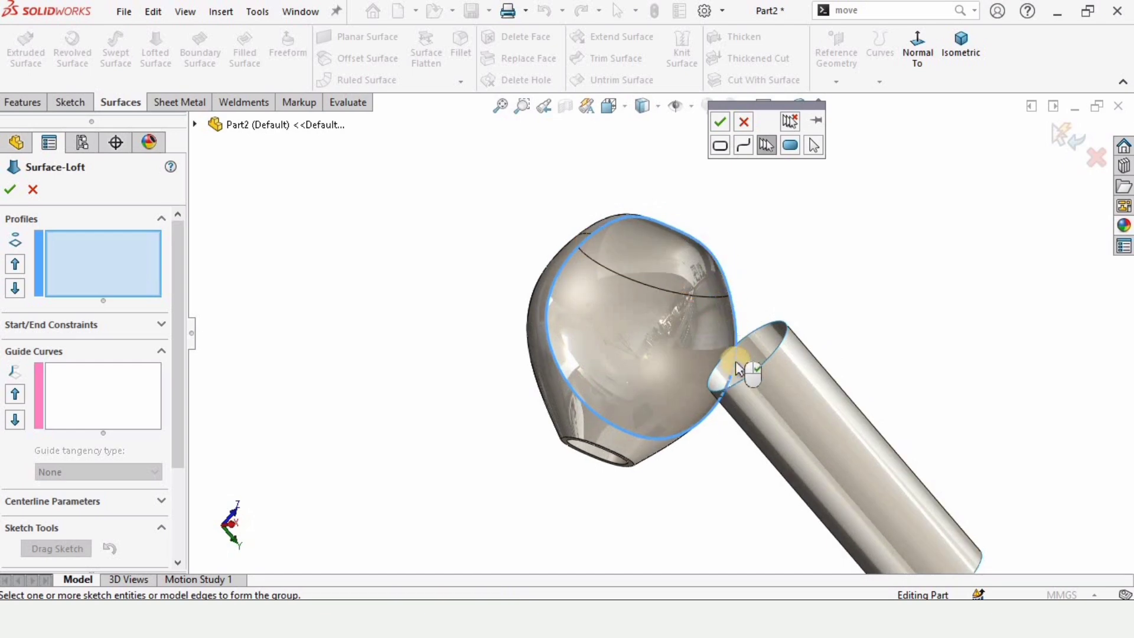
left_click(716, 122)
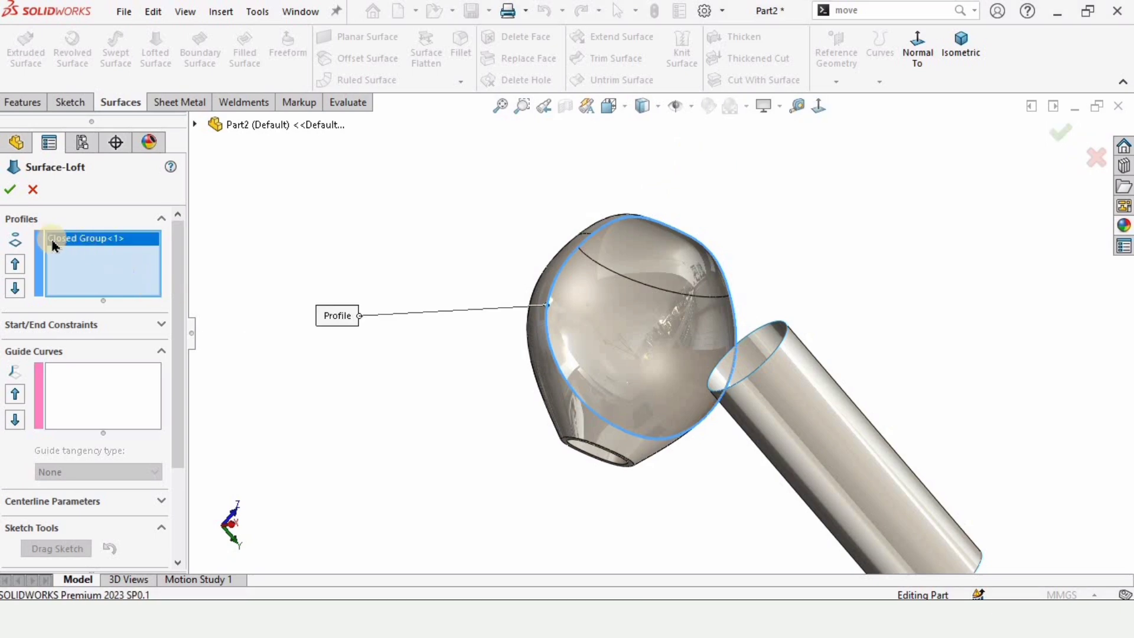
Add the circular edge of the cylinder nearest the trimmed body as the second loft profile
left_click(775, 350)
middle_click_drag(688, 403, 738, 348)
scroll(781, 326, "down", 2)
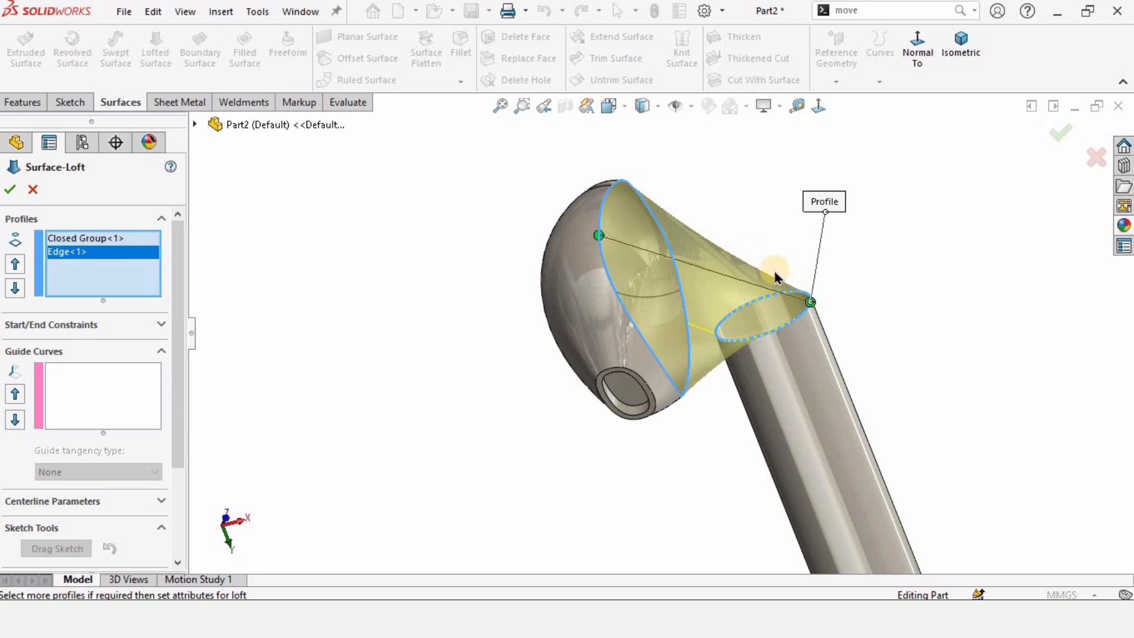
Set the loft's end constraint to Normal To Profile at the cylinder and finish the lofted surface
left_click(161, 325)
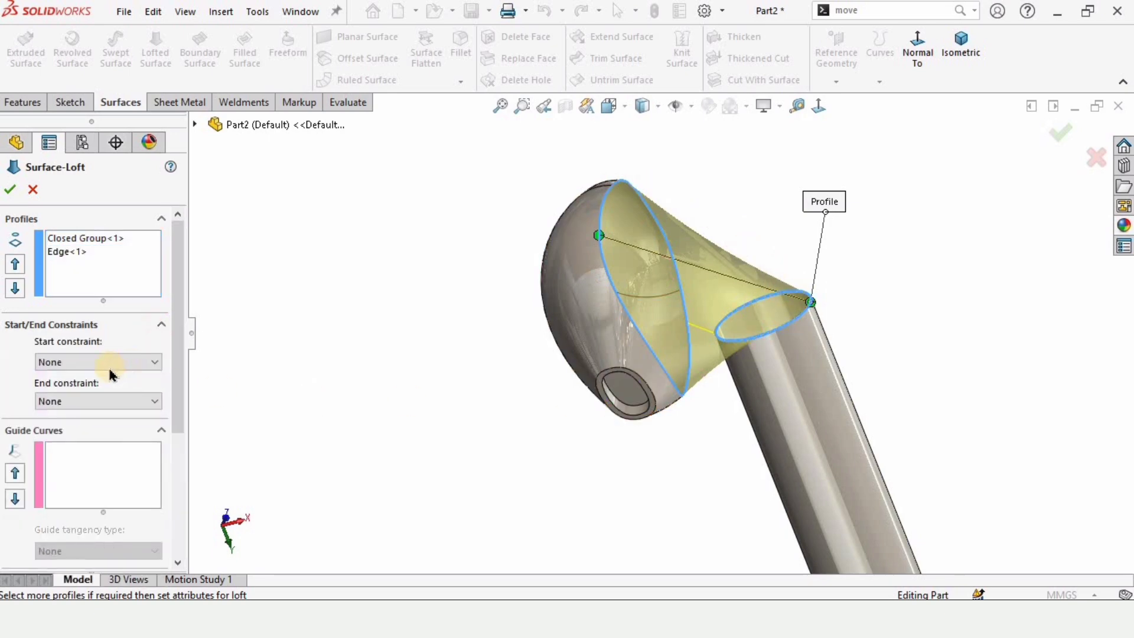
left_click(81, 402)
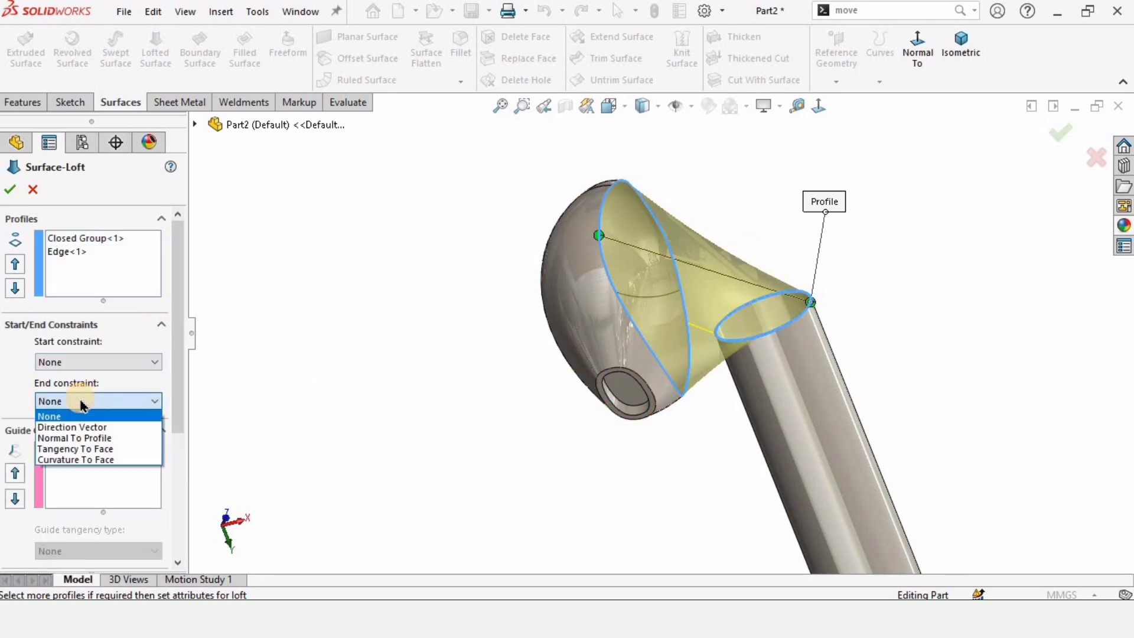
left_click(61, 442)
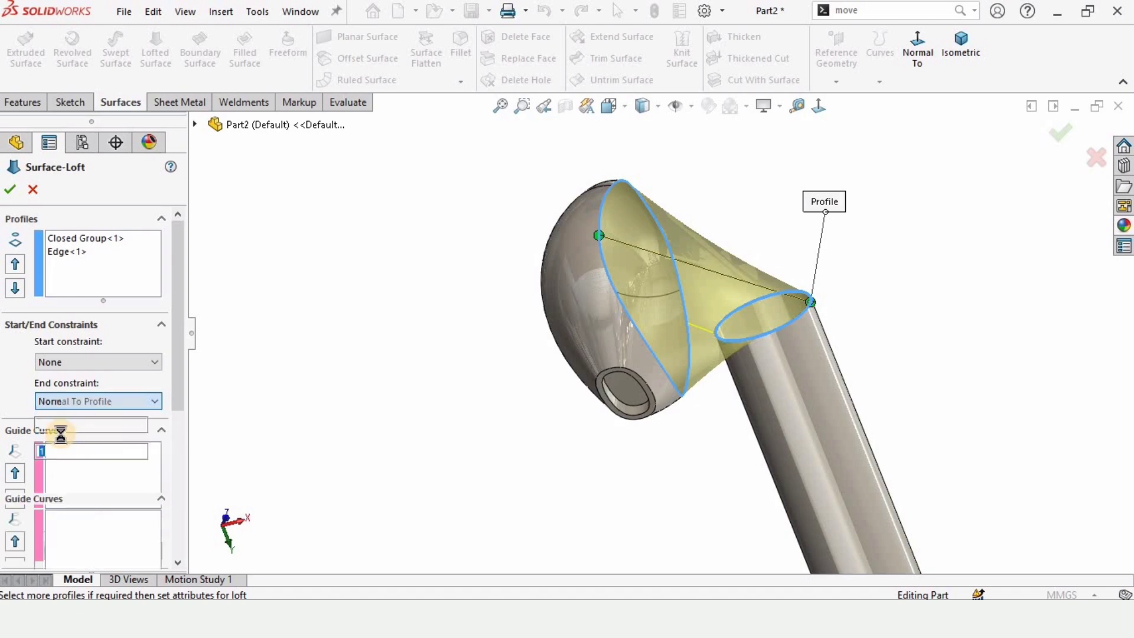
middle_click_drag(725, 224, 692, 321)
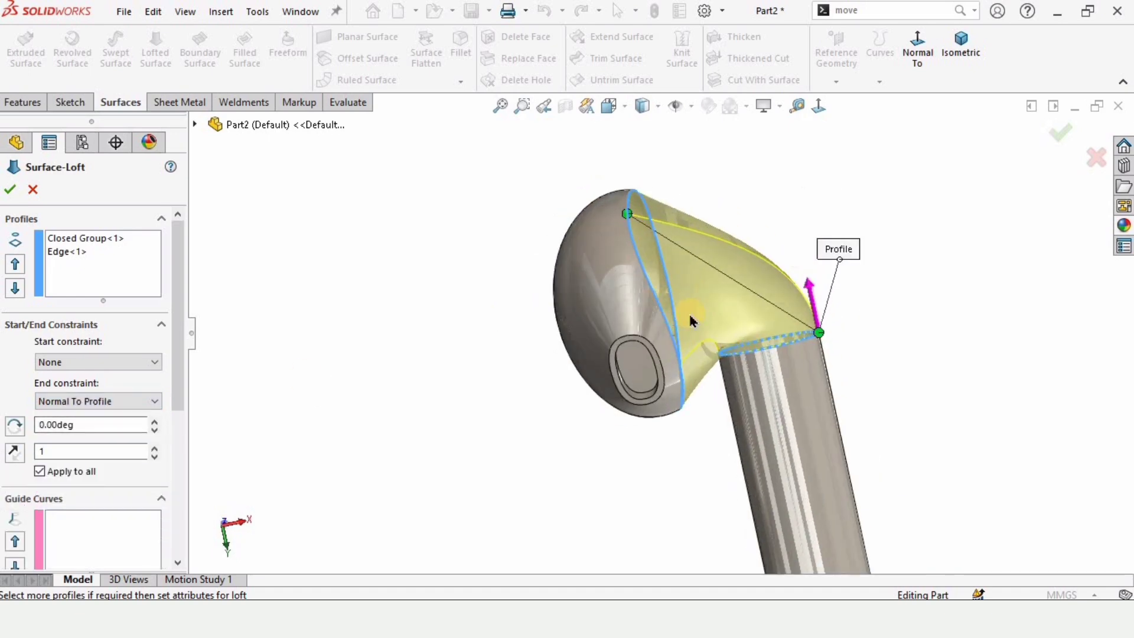
right_click(433, 362)
Close the open far end of the cylindrical stem with a planar surface bounded by its circular edge
middle_click_drag(635, 355, 707, 401)
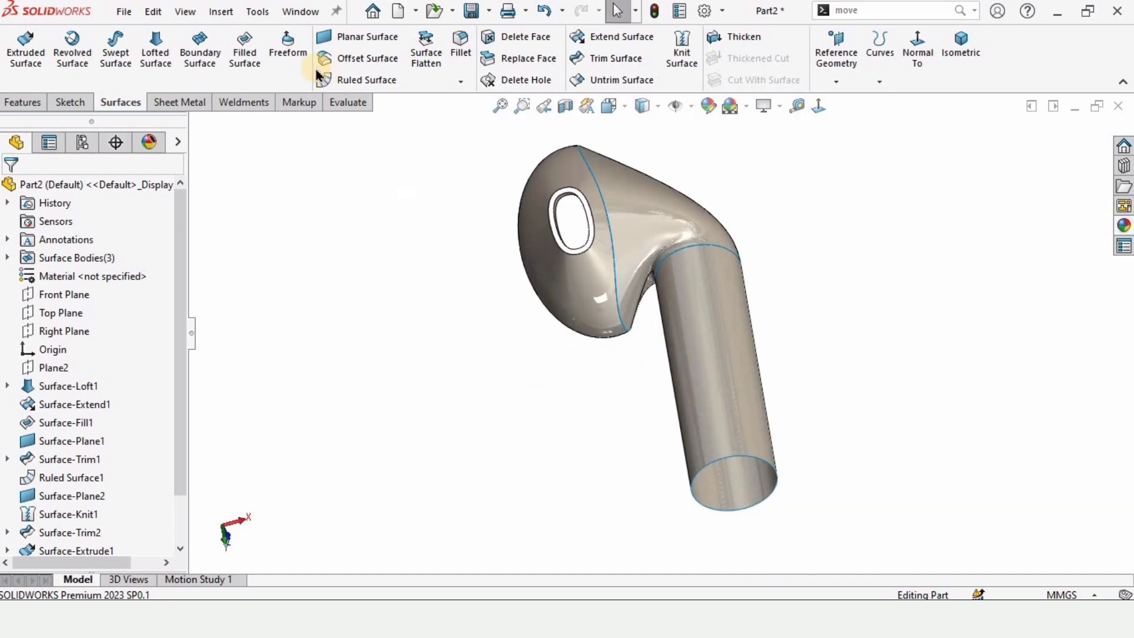
left_click(356, 38)
scroll(691, 443, "down", 5)
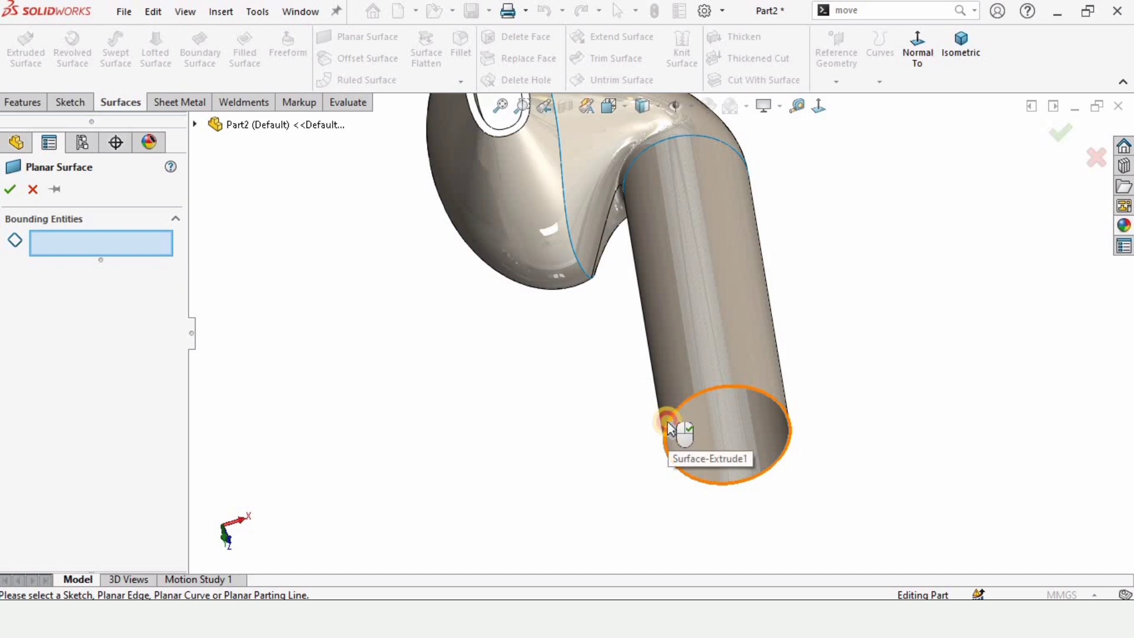
left_click(668, 428)
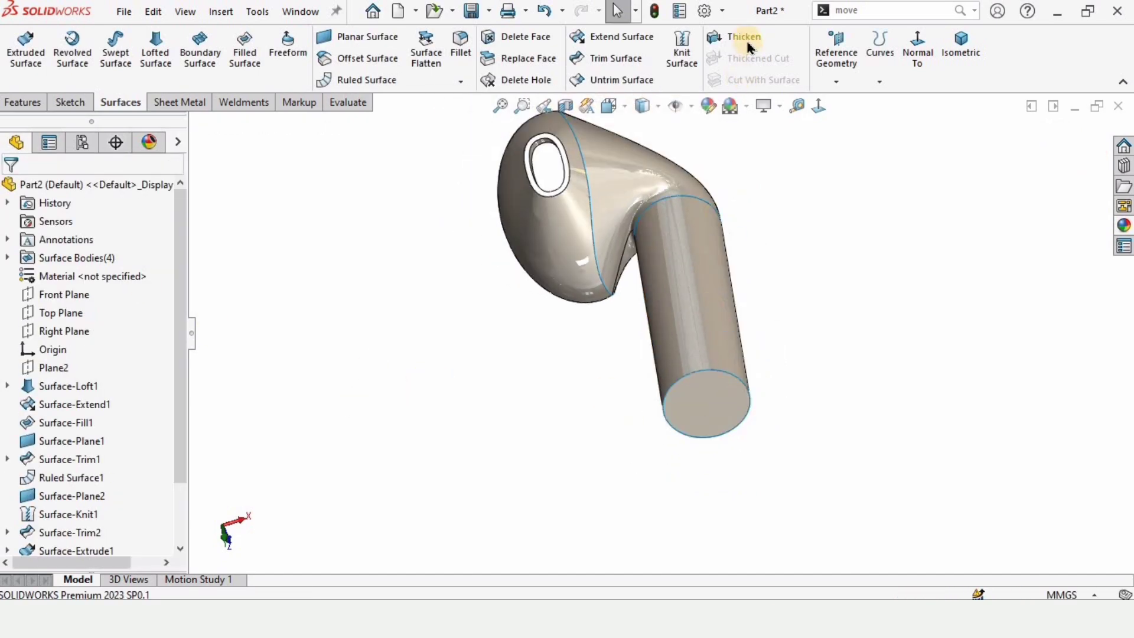
Knit the cylindrical stem surface and its planar end cap together
left_click(682, 56)
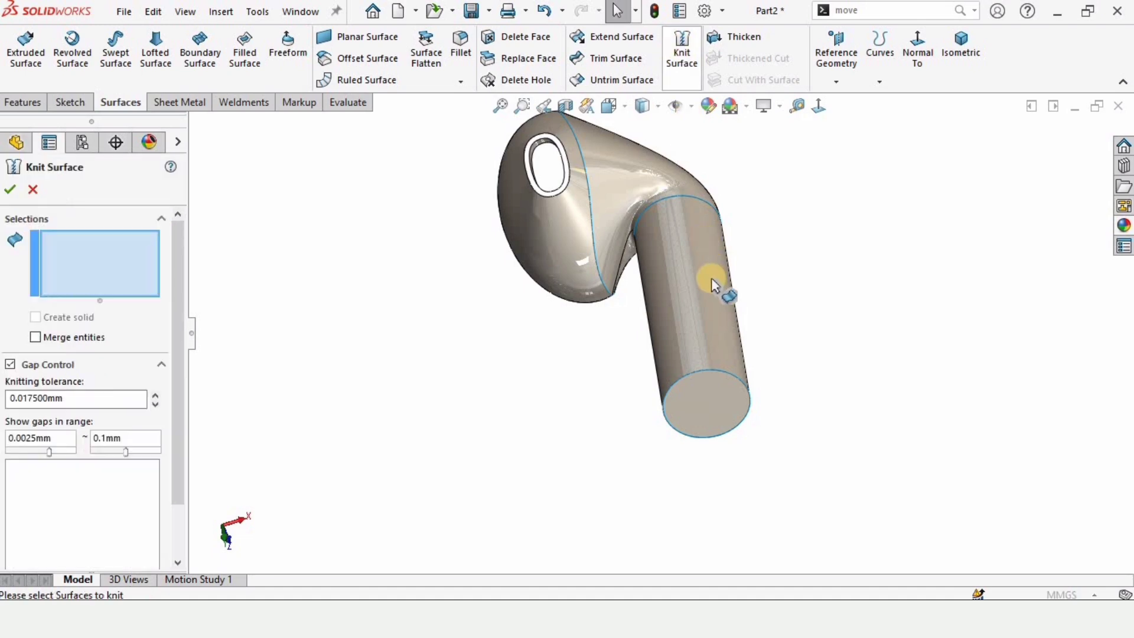
left_click(720, 337)
left_click(712, 398)
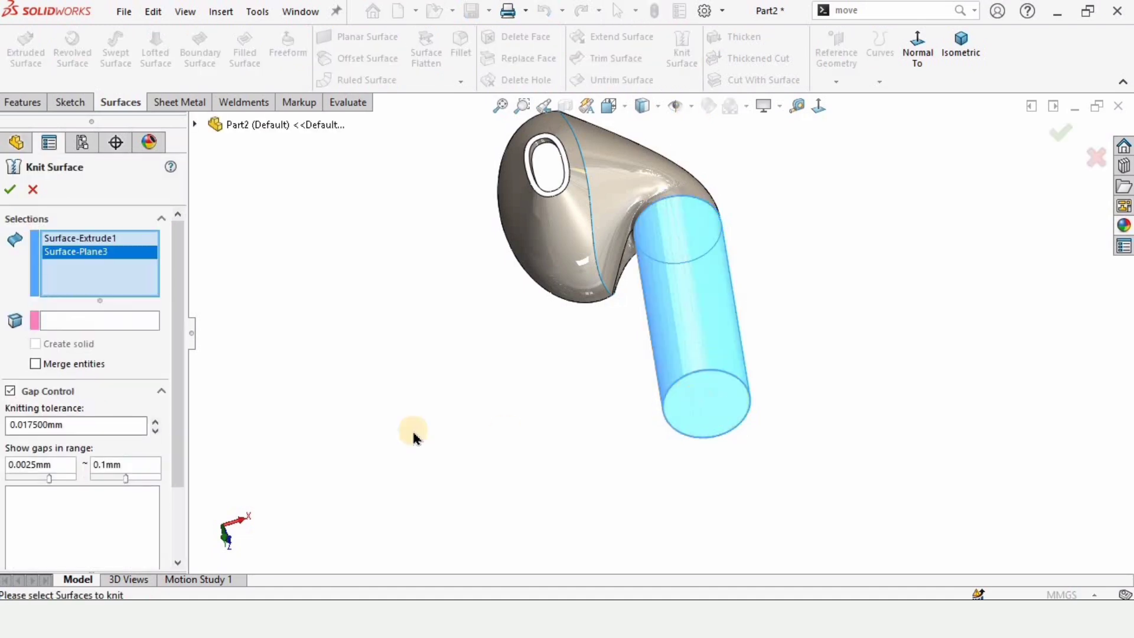
left_click(10, 193)
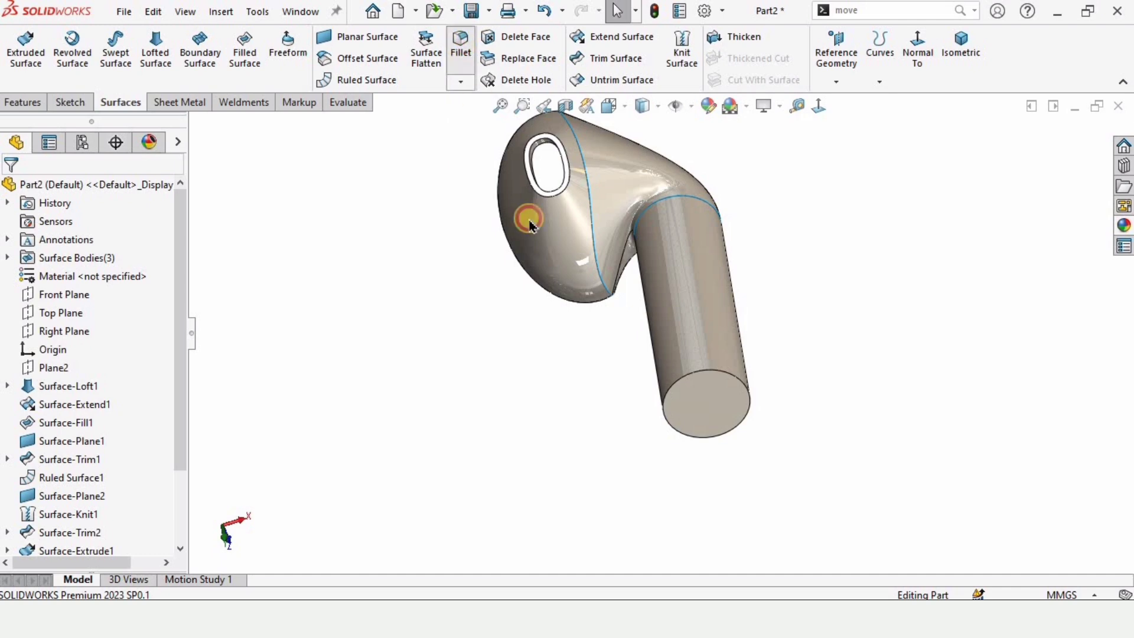
Fillet the circular edge at the stem's capped end with a 1 mm radius
left_click(699, 369)
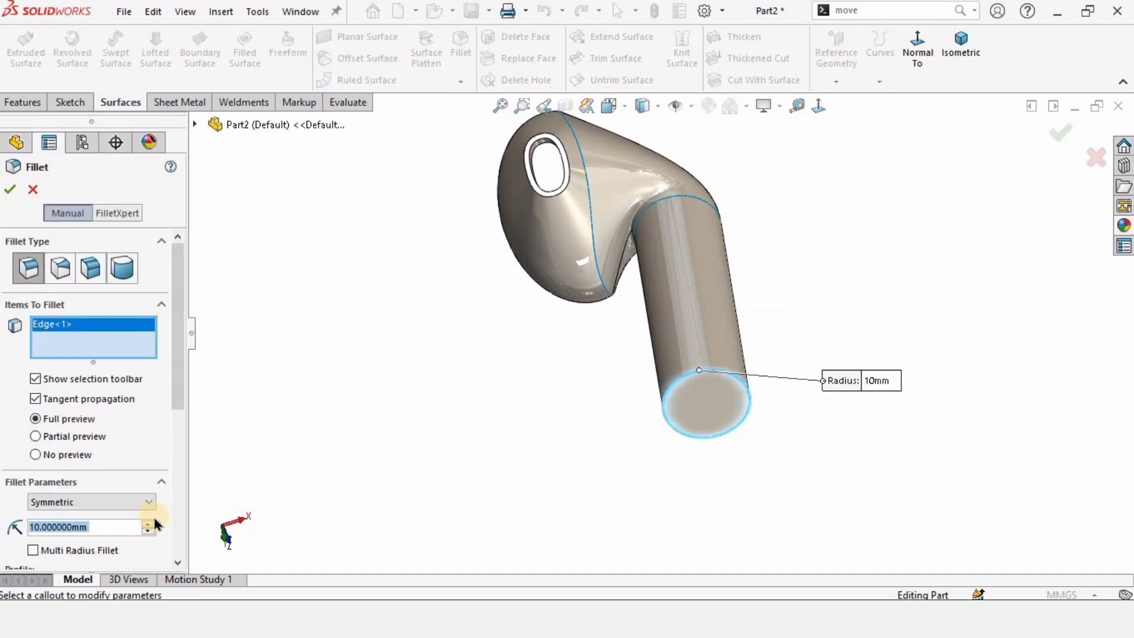
type("1")
key("Return")
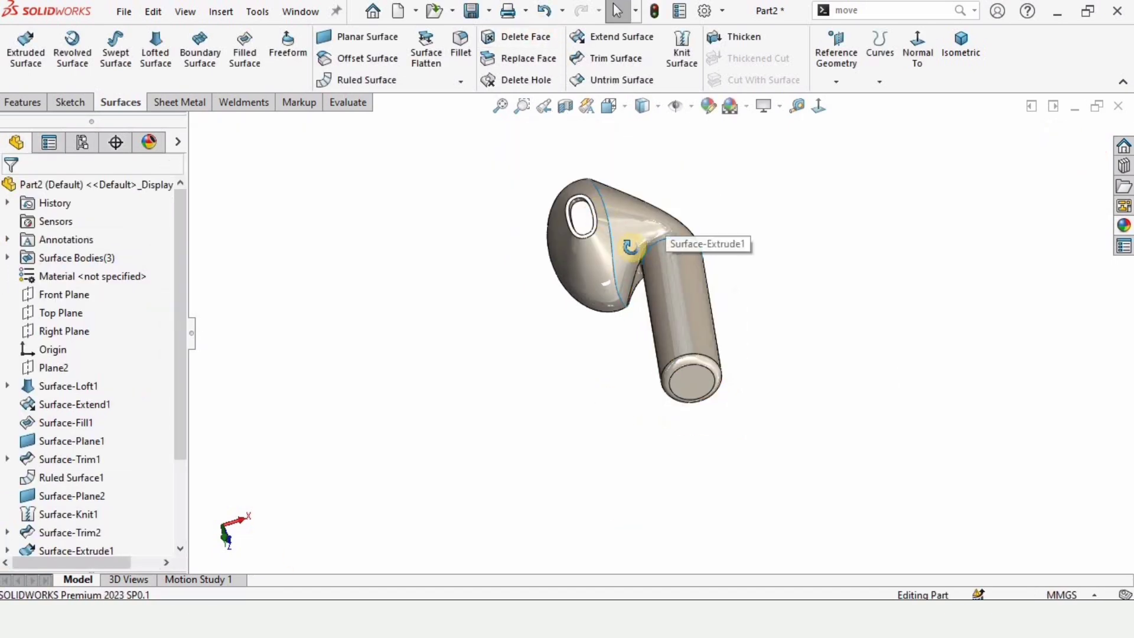
Apply the black high gloss plastic appearance to the fillet face at the stem's end
middle_click_drag(668, 248, 665, 283)
scroll(666, 283, "down", 3)
left_click(1123, 225)
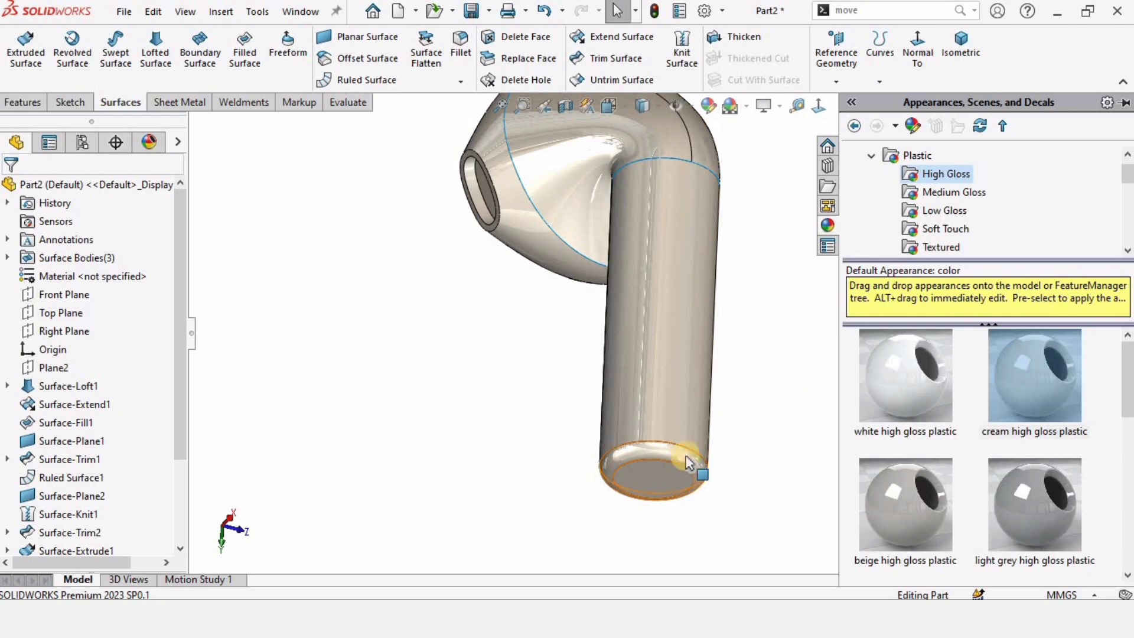
left_click(1124, 105)
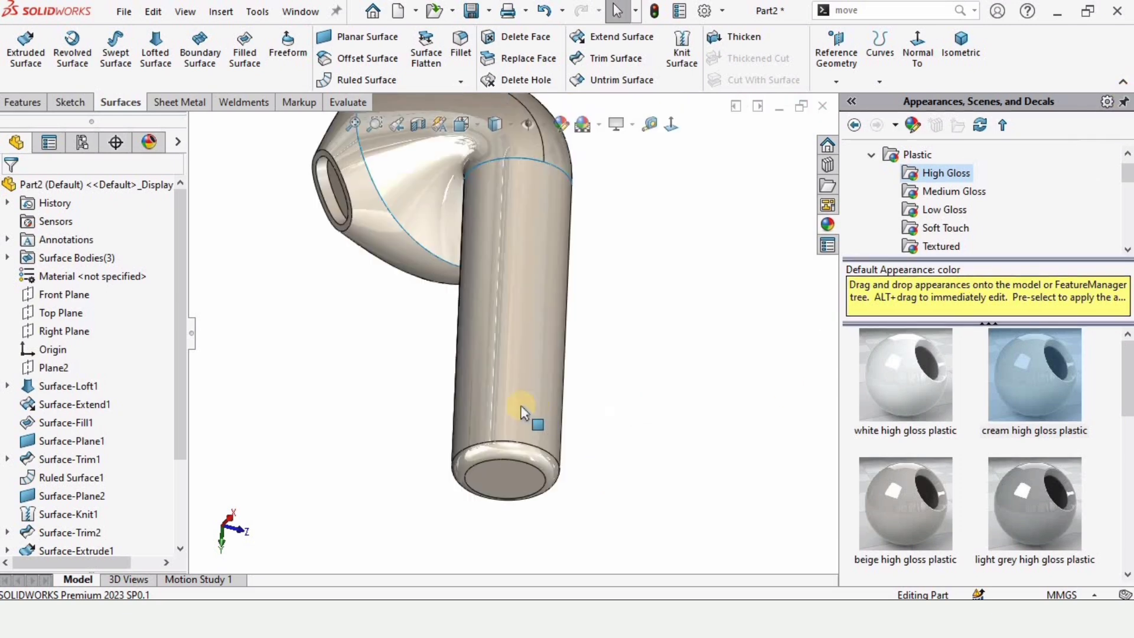
left_click(519, 462)
left_click(1032, 413)
scroll(1015, 431, "down", 3)
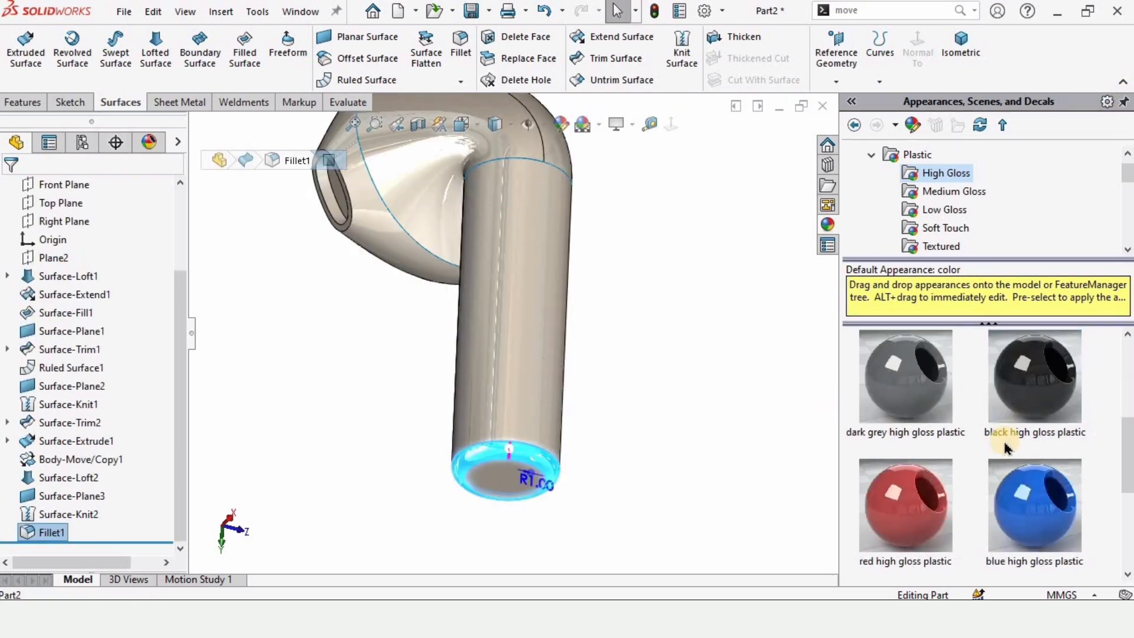
left_click(1048, 378)
Apply black high gloss plastic to the flat oval ring face around the opening in the head
middle_click_drag(643, 334, 435, 204)
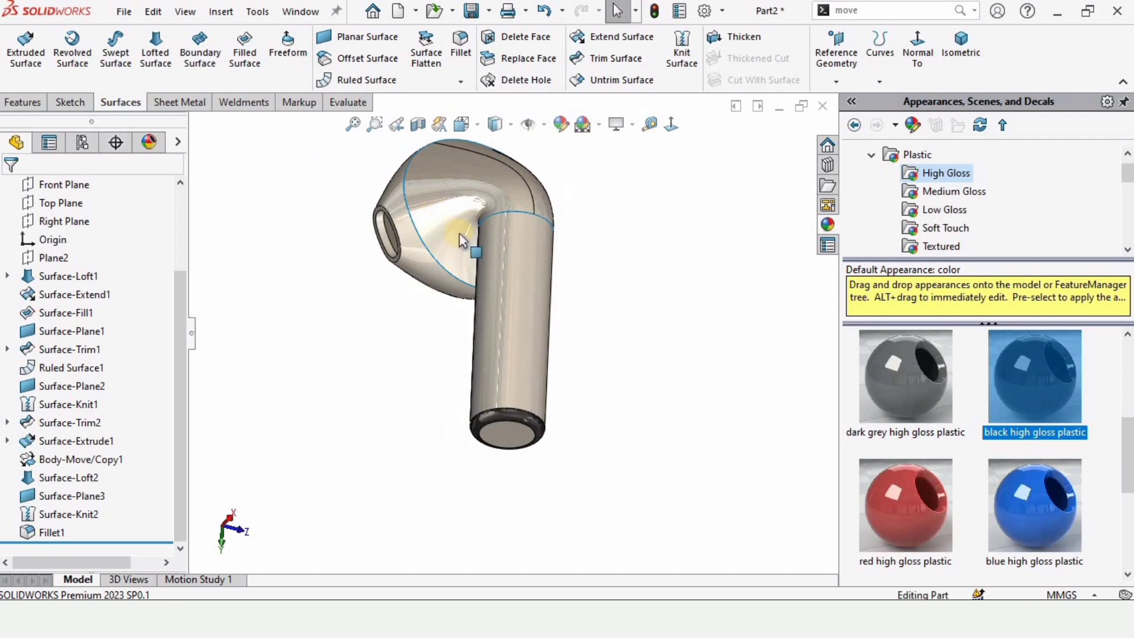
scroll(437, 243, "down", 8)
left_click(417, 216)
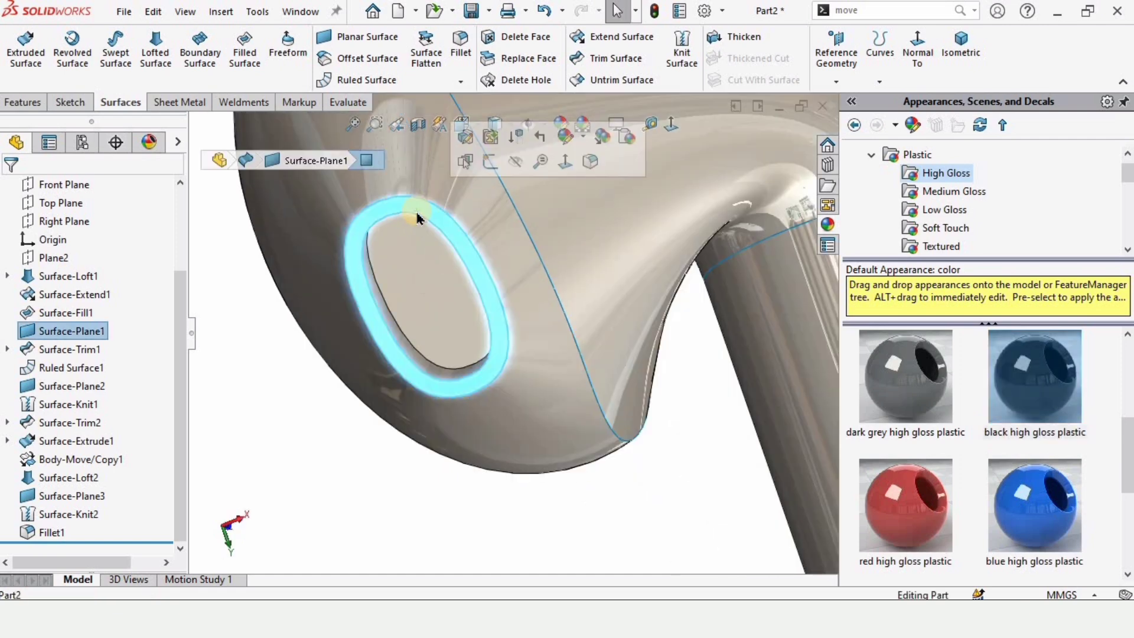
left_click(1044, 365)
Apply black high gloss plastic to the filled oval surface on the side of the head
scroll(473, 284, "up", 5)
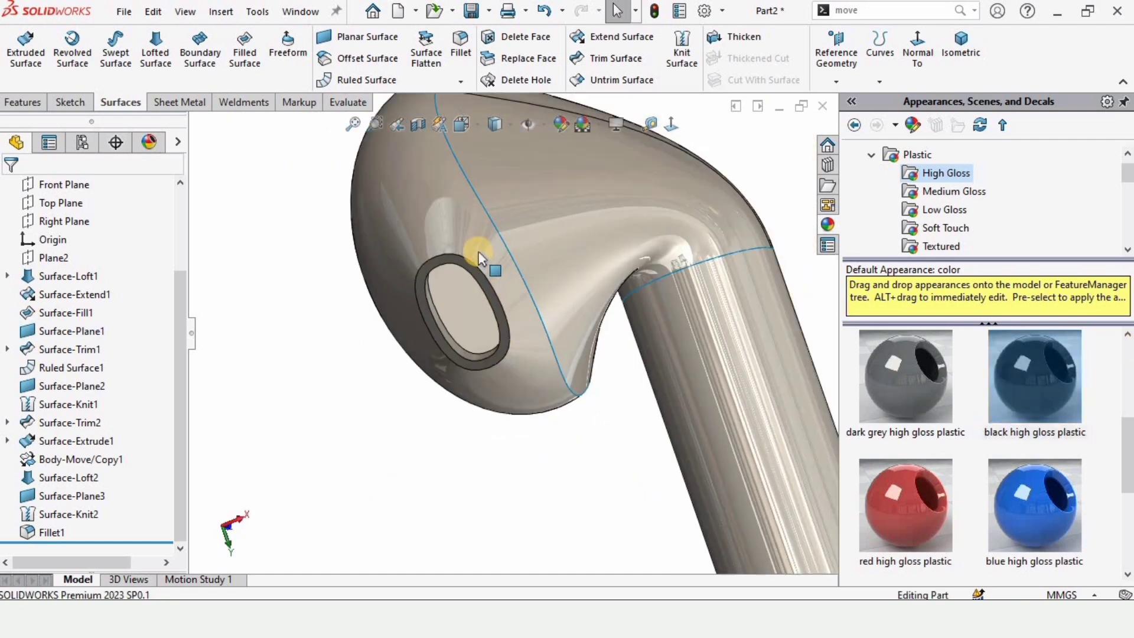
middle_click_drag(480, 258, 451, 324)
left_click(451, 324)
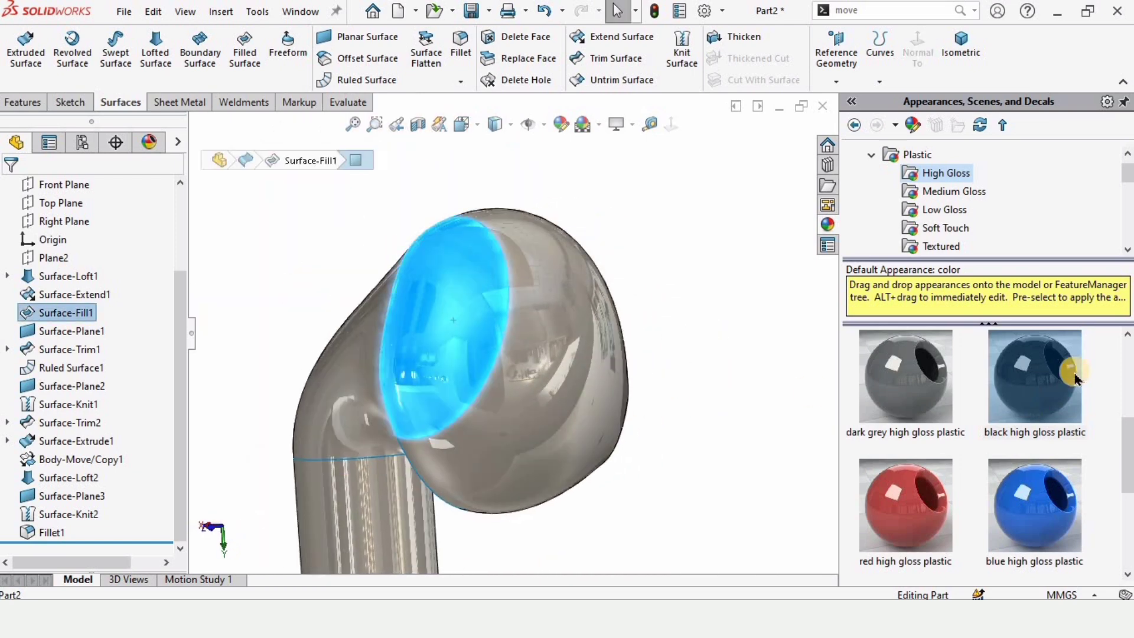
left_click(1034, 376)
left_click(703, 448)
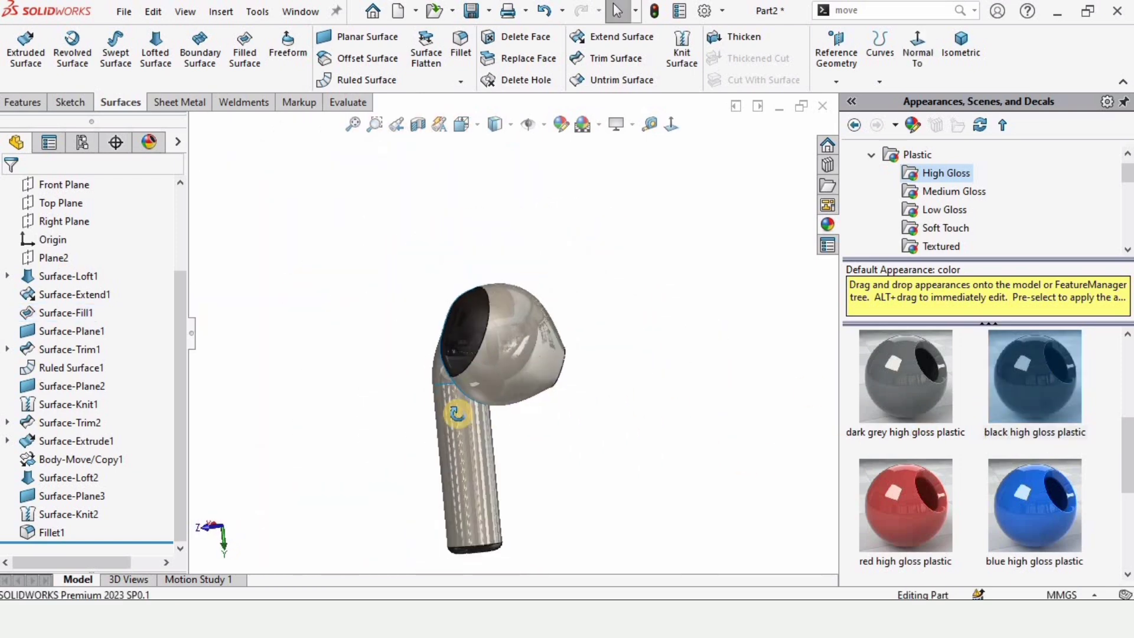